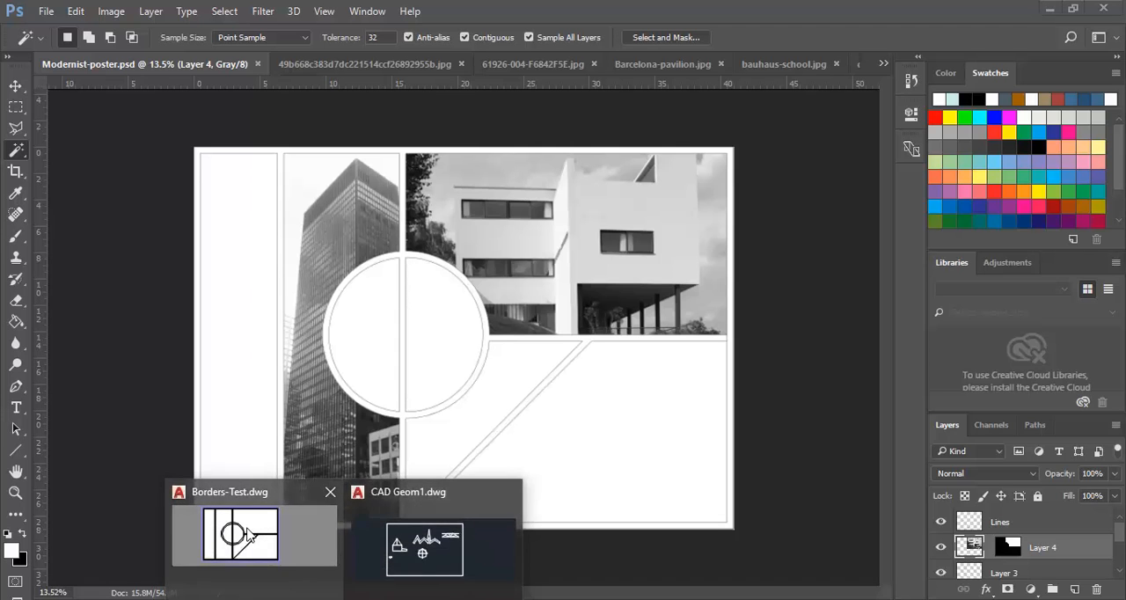
# - Switch to the Borders-Test.dwg drawing in AutoCAD and go to its model space
pyautogui.click(253, 535)
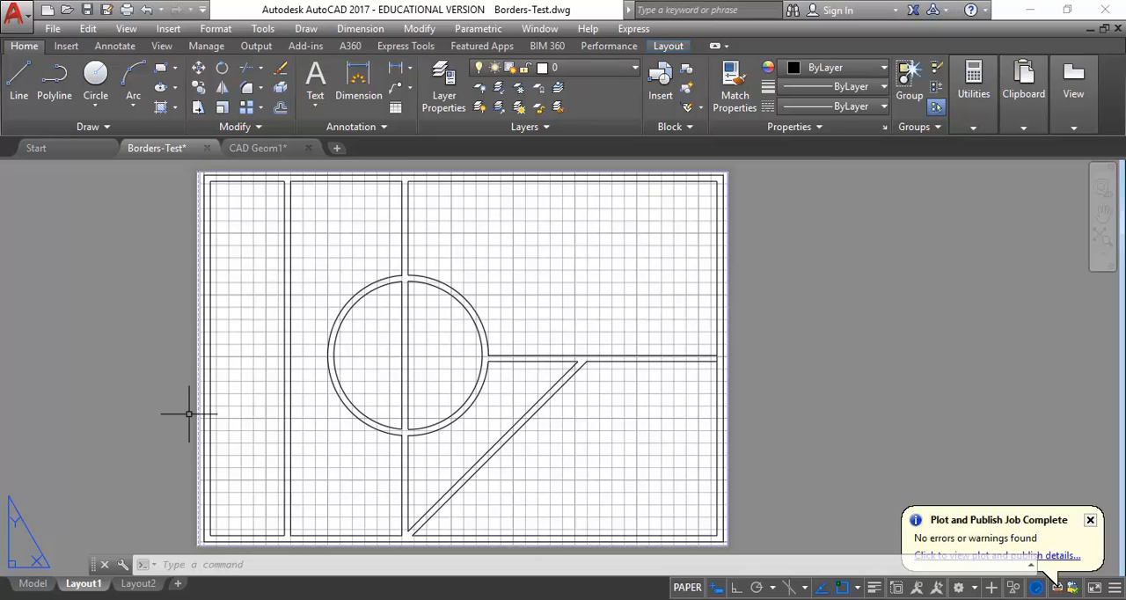
pyautogui.click(32, 585)
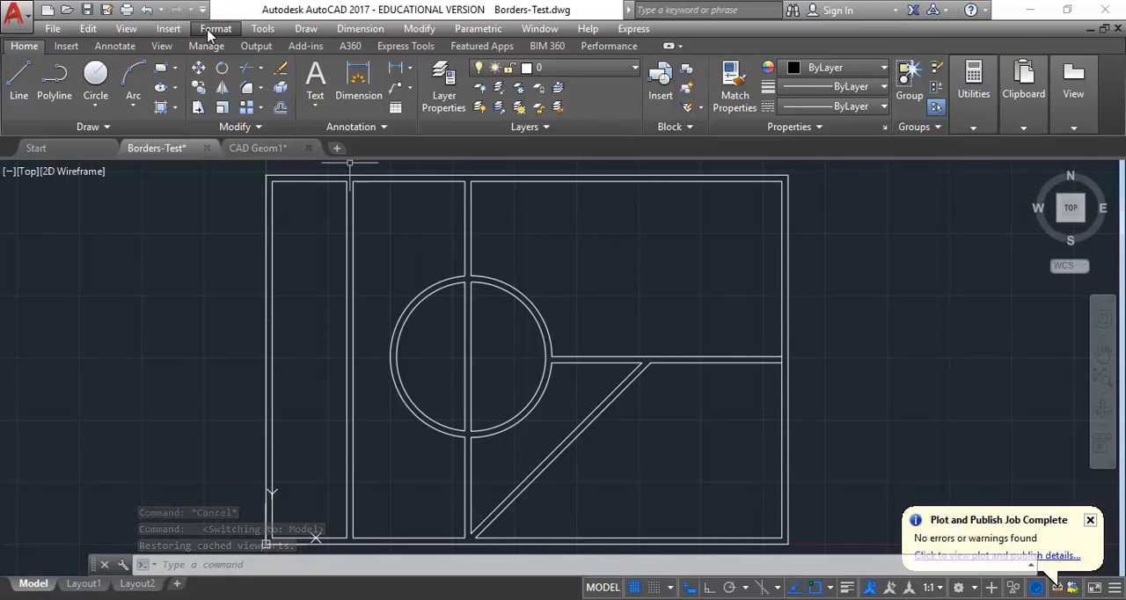
# - Draw a horizontal line across the leftmost narrow panel, perpendicular between its two inner vertical edges
pyautogui.scroll(3, 351, 364)
pyautogui.scroll(-2, 296, 403)
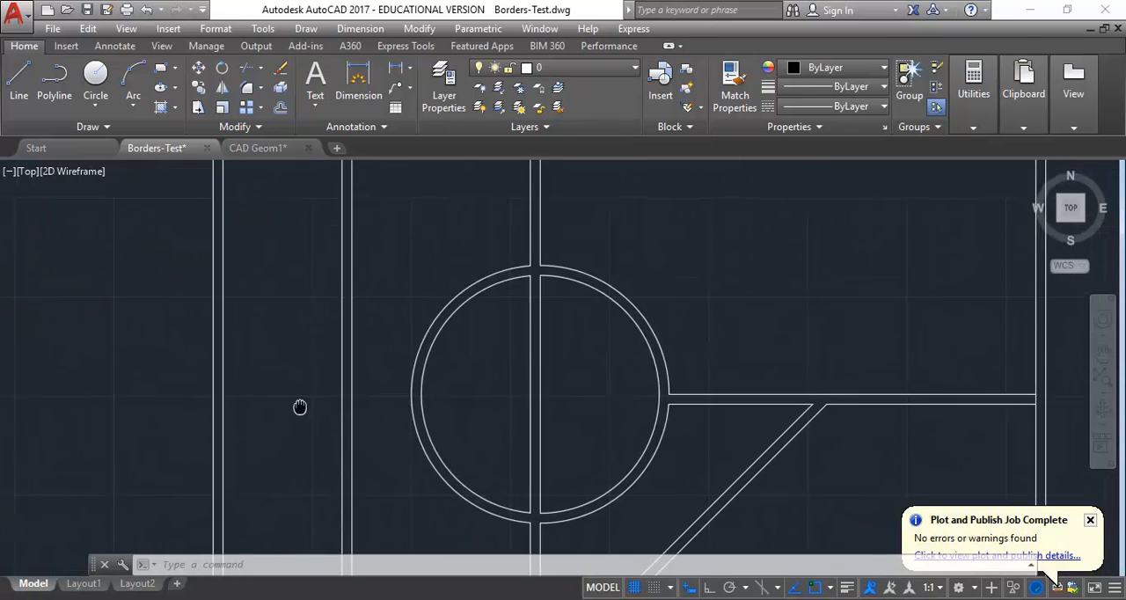
pyautogui.scroll(4, 297, 403)
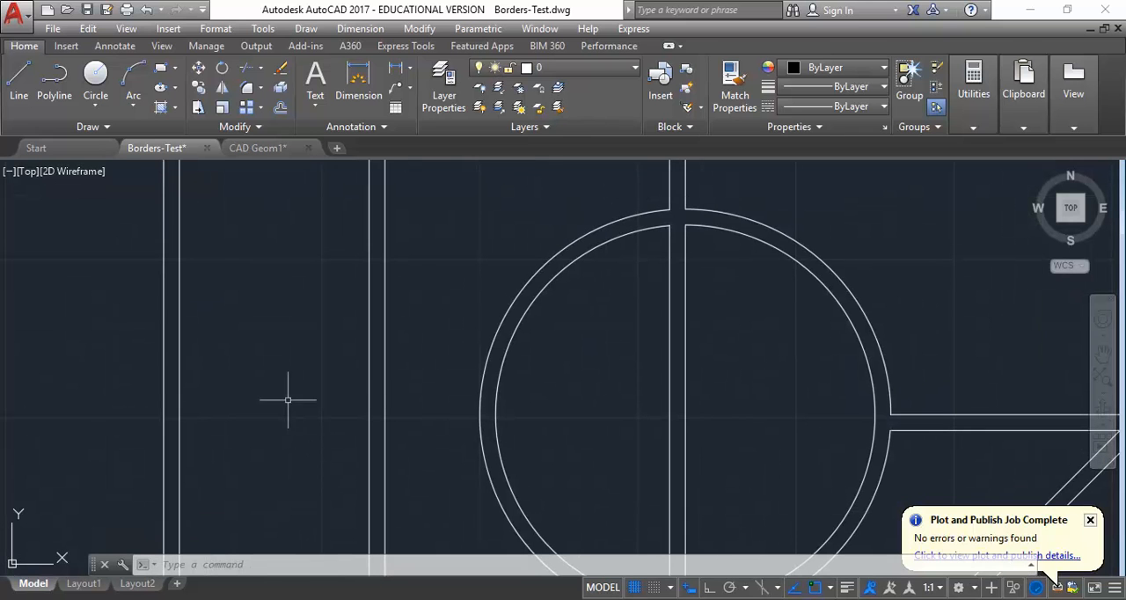
pyautogui.click(306, 29)
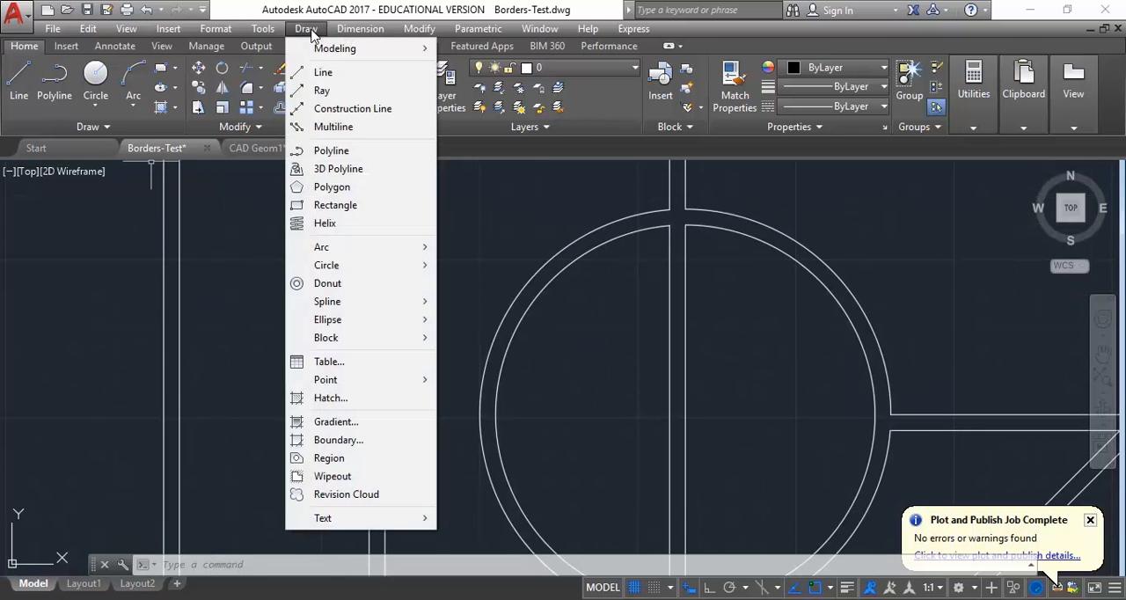
pyautogui.click(320, 72)
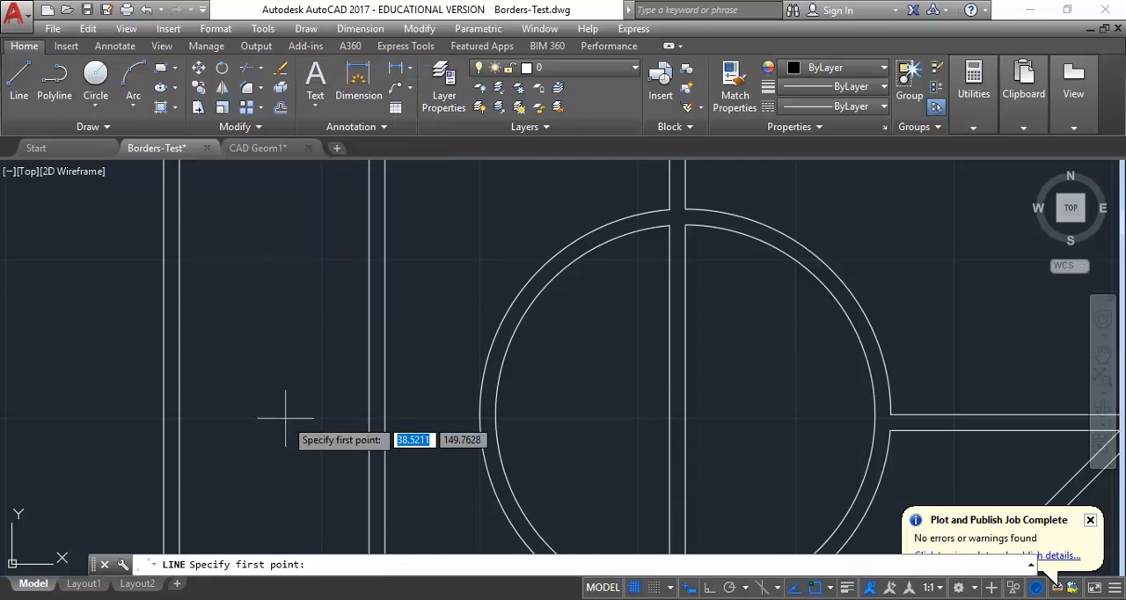
pyautogui.click(370, 424)
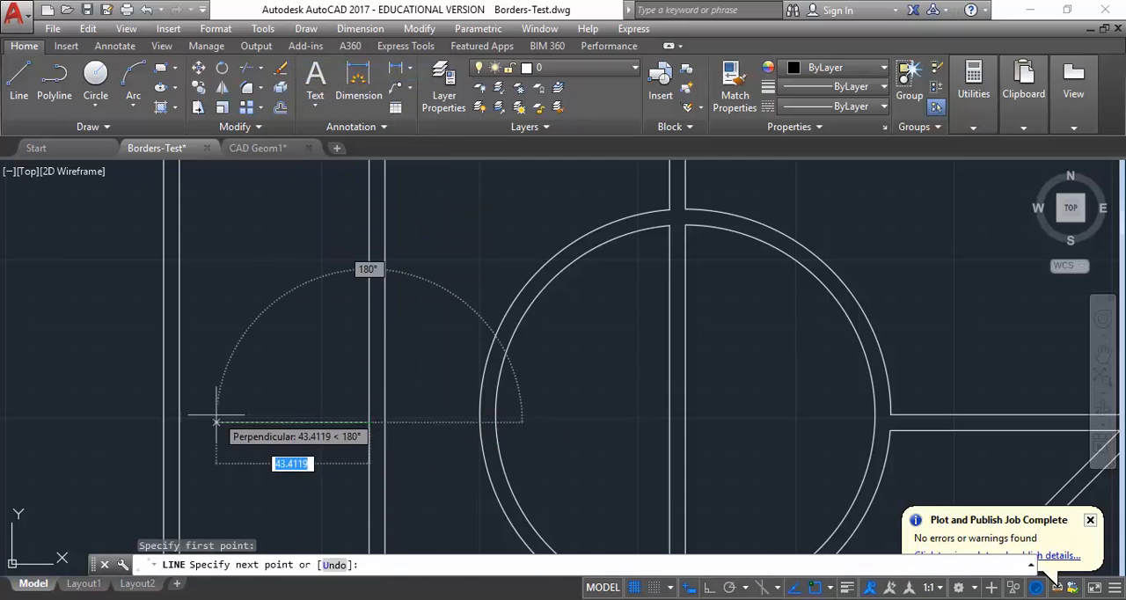
pyautogui.rightClick(211, 376)
pyautogui.click(250, 390)
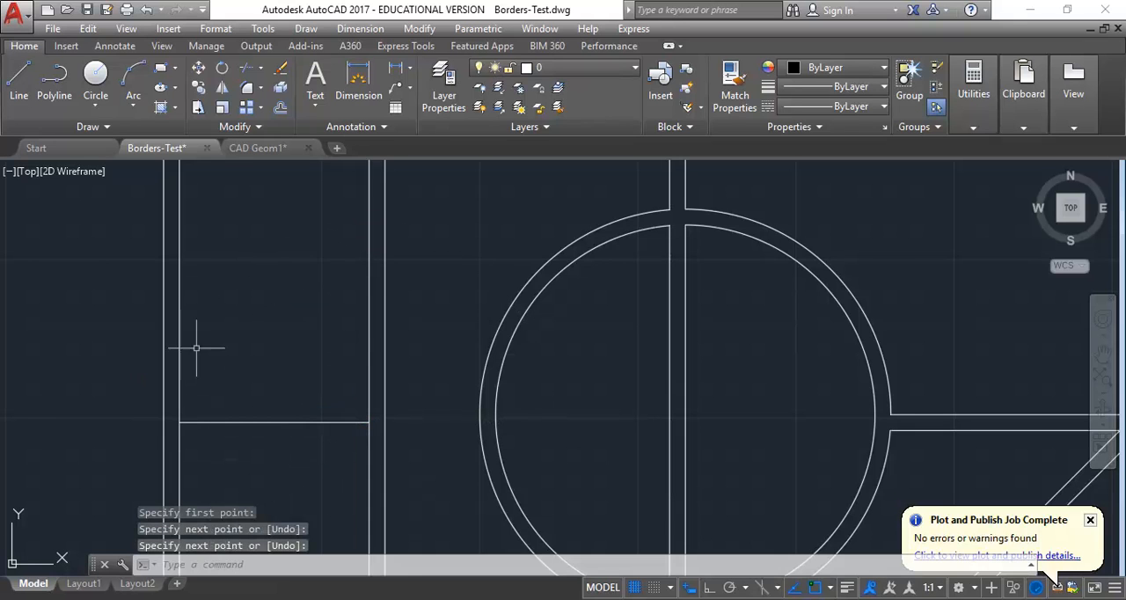
# - Offset the new horizontal line by 2.5 to both sides
pyautogui.click(281, 107)
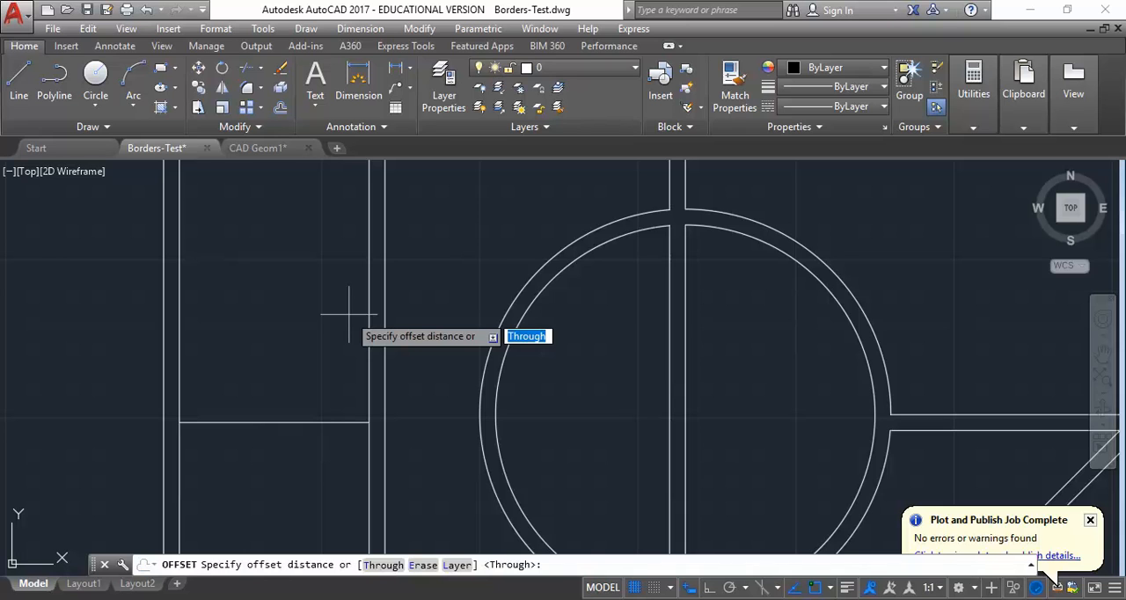
pyautogui.write('2.5')
pyautogui.press('Return')
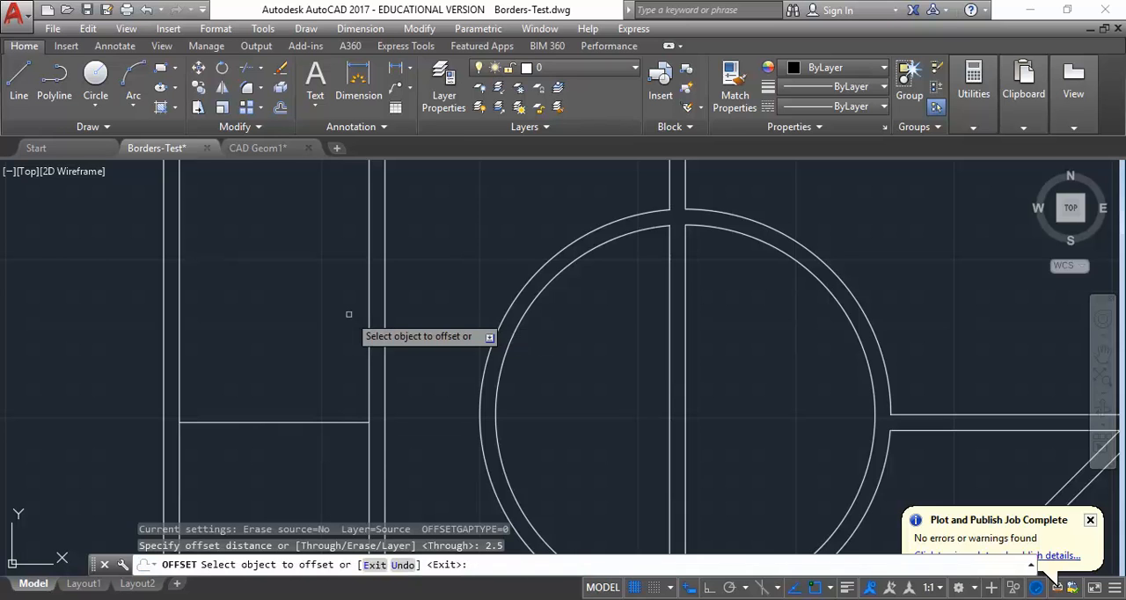
pyautogui.click(285, 423)
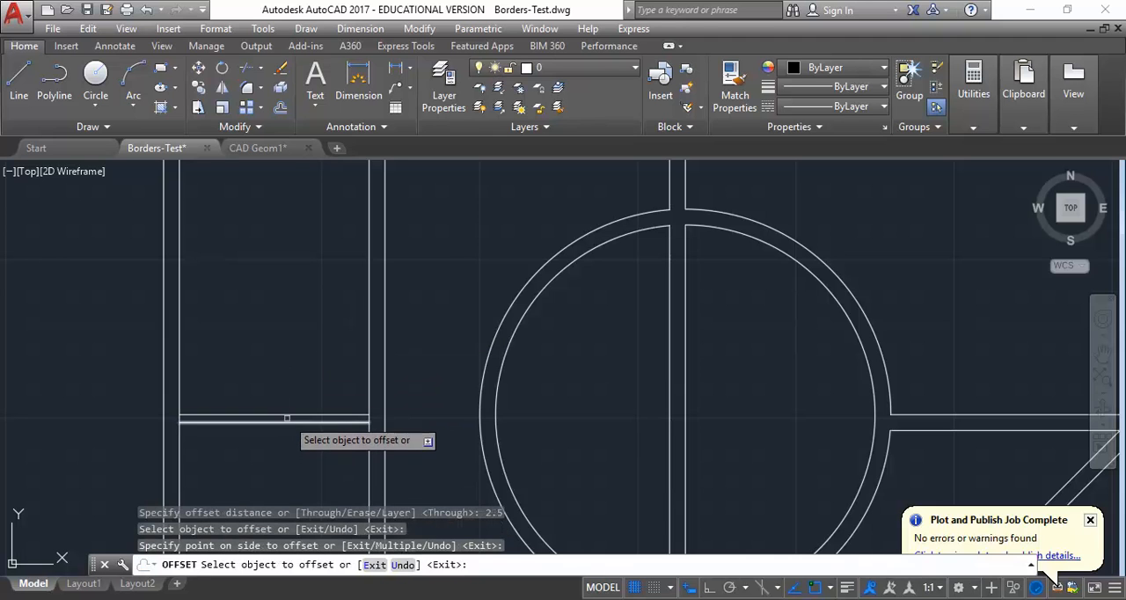
pyautogui.click(287, 418)
pyautogui.rightClick(274, 371)
pyautogui.click(291, 382)
# - Delete the original centre line between the two offset horizontal lines
pyautogui.scroll(1, 302, 314)
pyautogui.scroll(3, 282, 410)
pyautogui.click(282, 403)
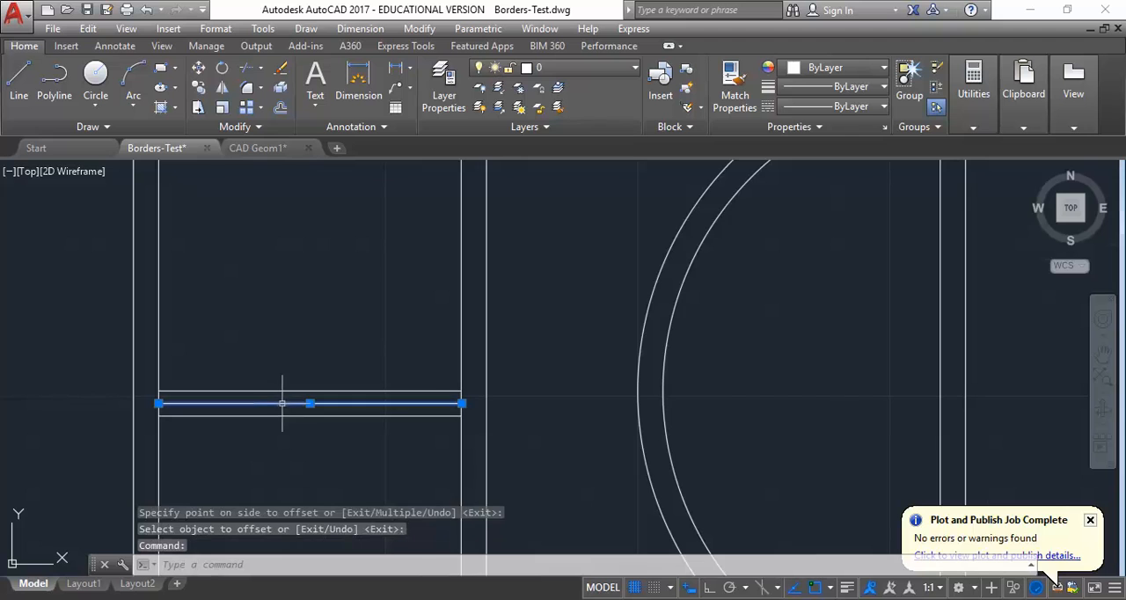
pyautogui.press('Delete')
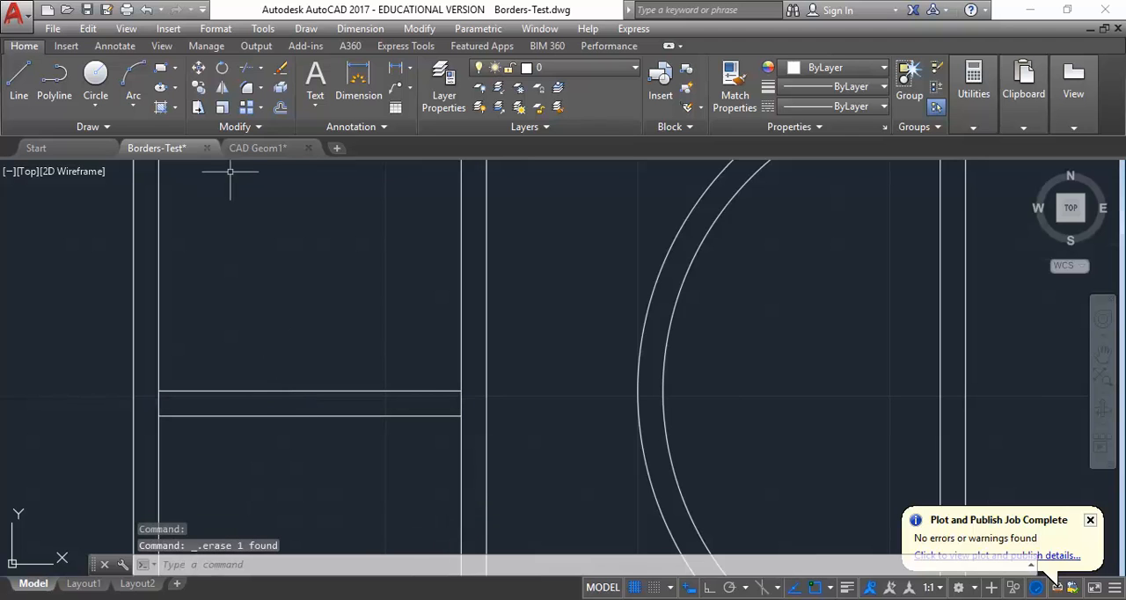
# - Trim the vertical panel edges between the two horizontal lines at both ends of the new divider
pyautogui.click(417, 28)
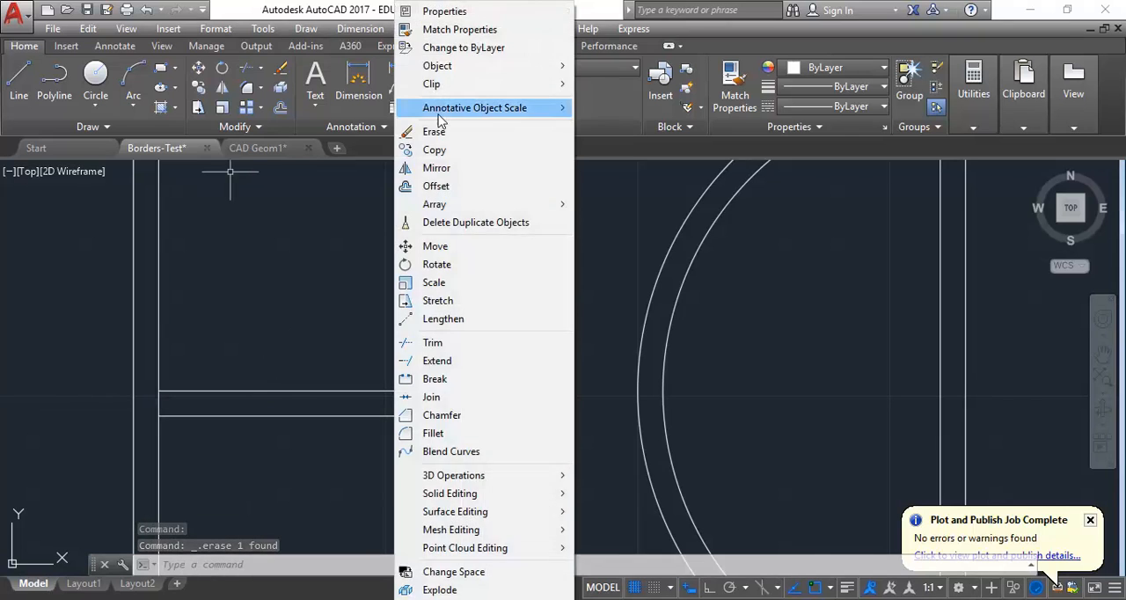
pyautogui.click(436, 345)
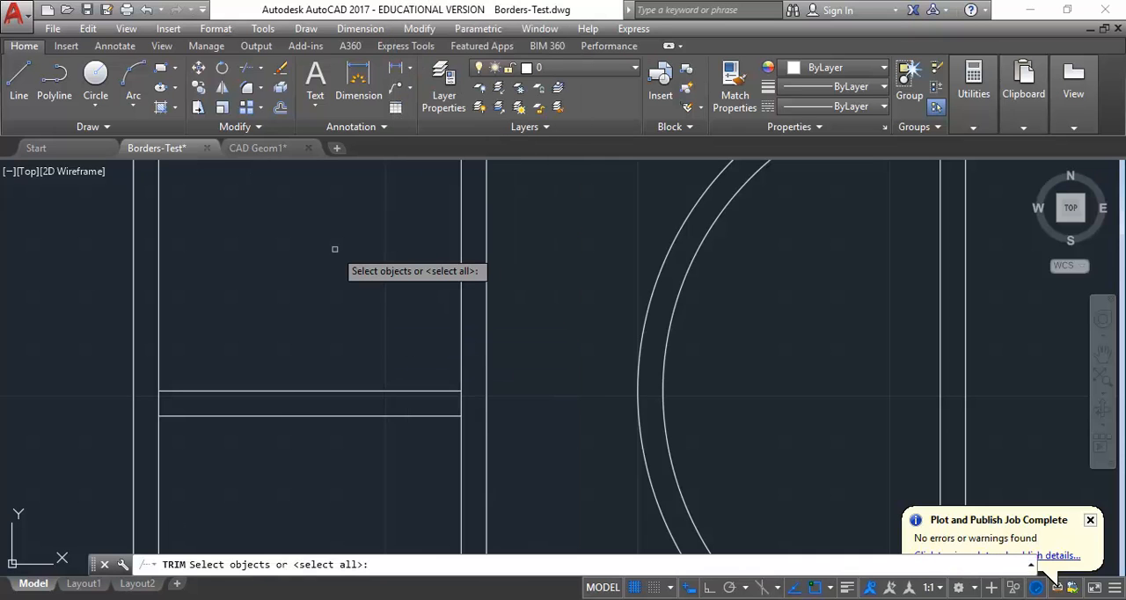
pyautogui.press('Return')
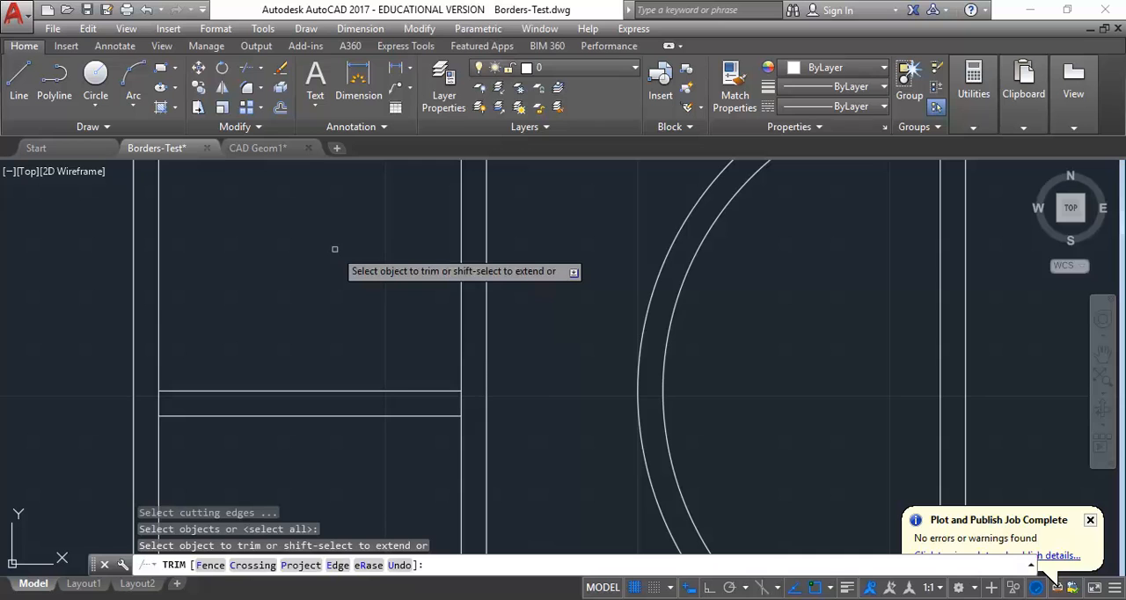
pyautogui.click(157, 406)
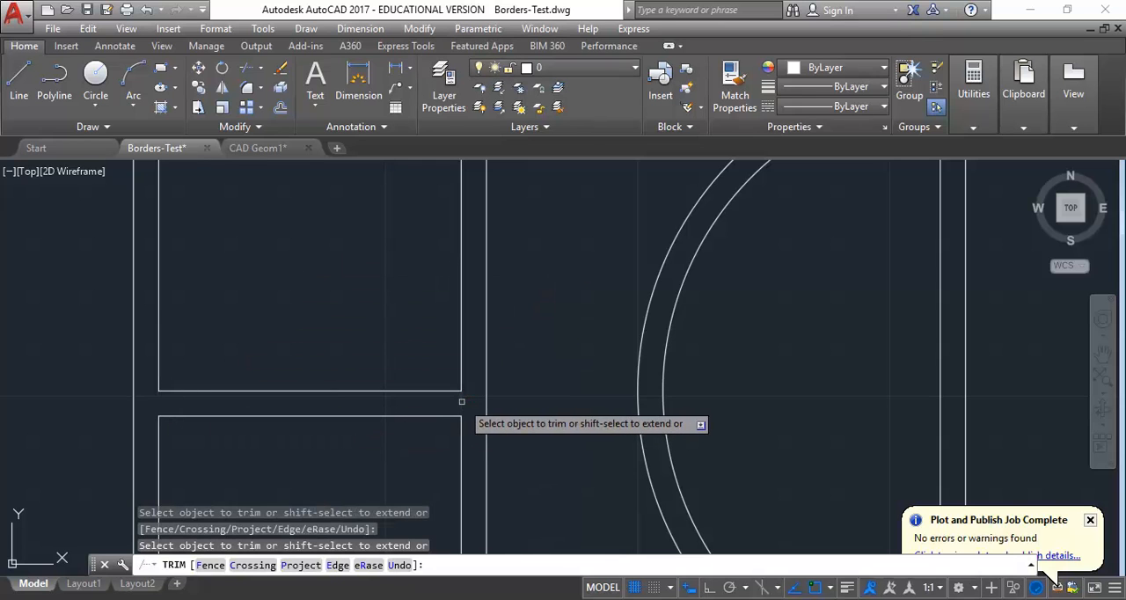
pyautogui.rightClick(257, 190)
pyautogui.click(273, 206)
# - Draw a vertical line from the upper end of the diagonal's lower line straight down to the inner bottom border
pyautogui.scroll(-4, 262, 281)
pyautogui.scroll(-4, 262, 282)
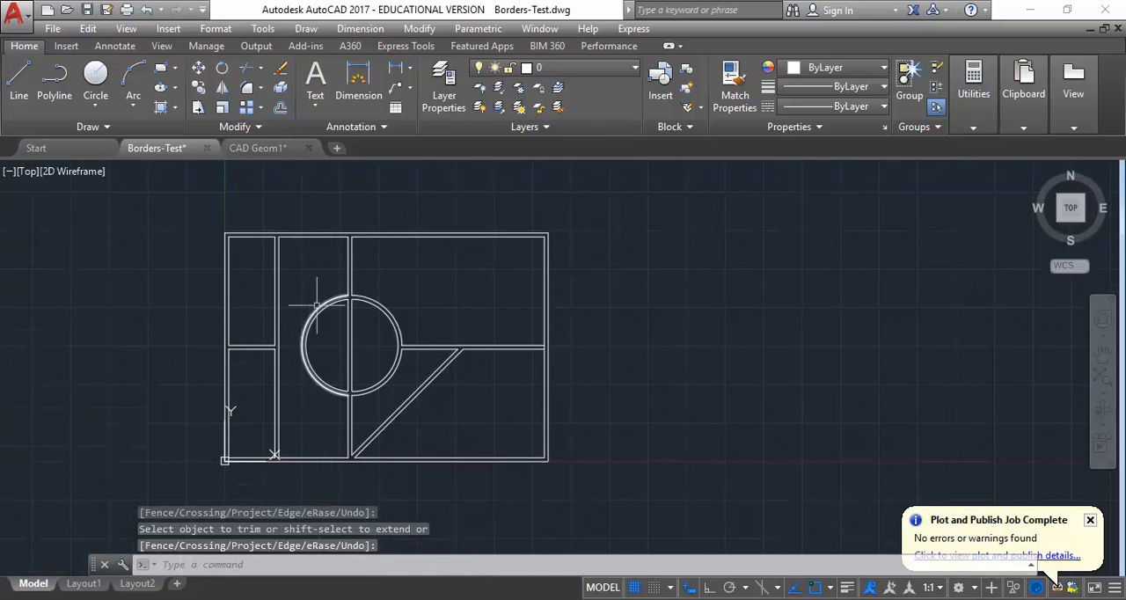
pyautogui.moveTo(477, 317)
pyautogui.mouseDown()
pyautogui.moveTo(452, 309)
pyautogui.moveTo(465, 316)
pyautogui.mouseUp()
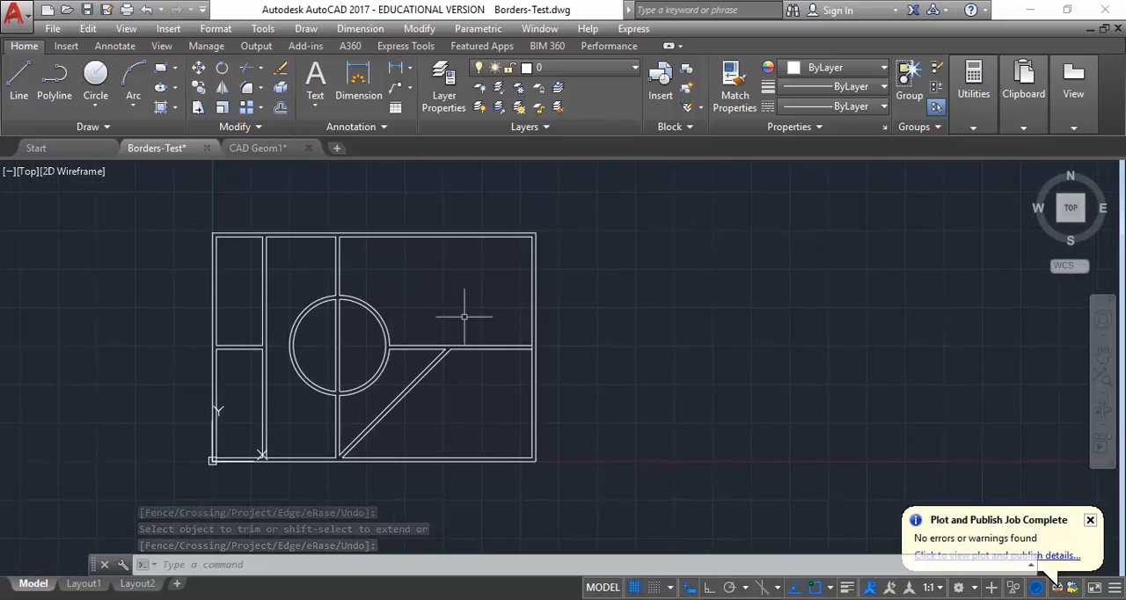
pyautogui.scroll(2, 464, 317)
pyautogui.click(19, 80)
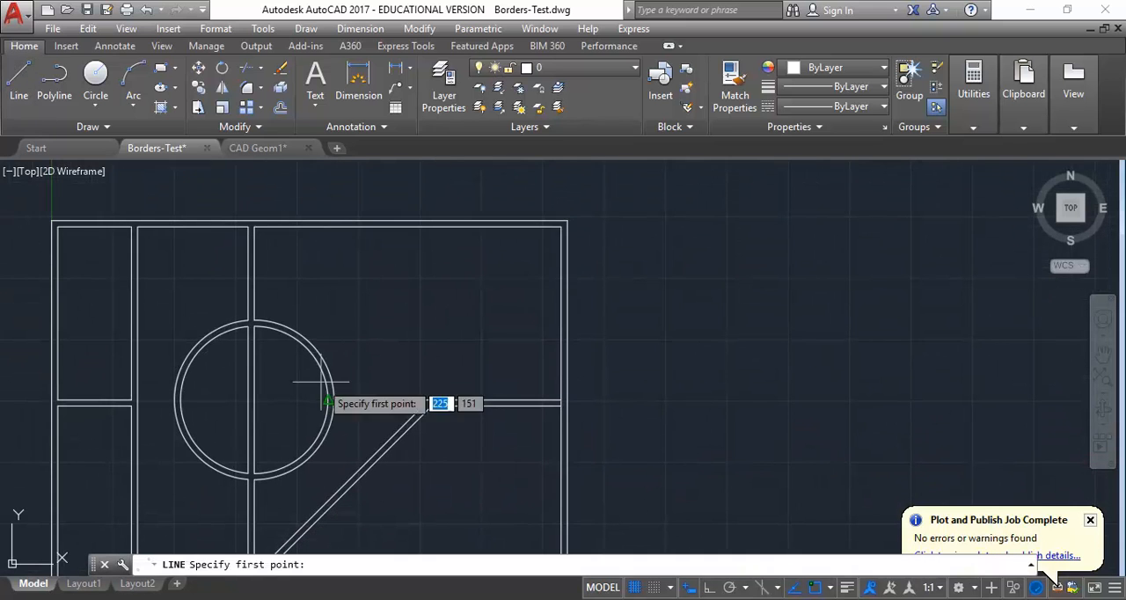
pyautogui.moveTo(351, 425); pyautogui.dragTo(344, 329)
pyautogui.moveTo(416, 360); pyautogui.dragTo(416, 334)
pyautogui.scroll(2, 418, 336)
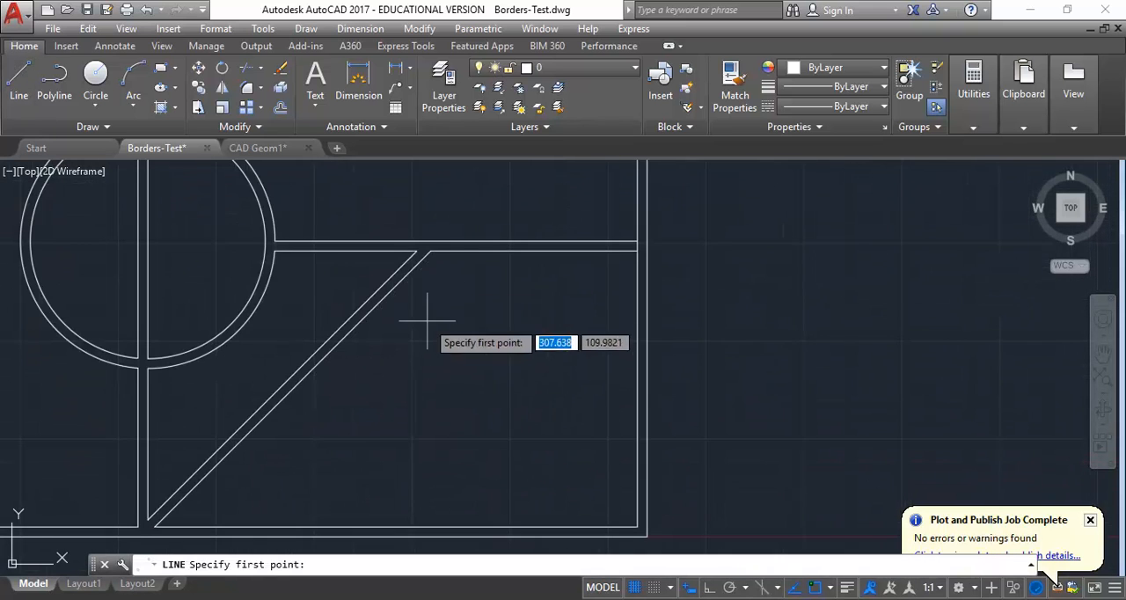
pyautogui.click(431, 250)
pyautogui.click(431, 526)
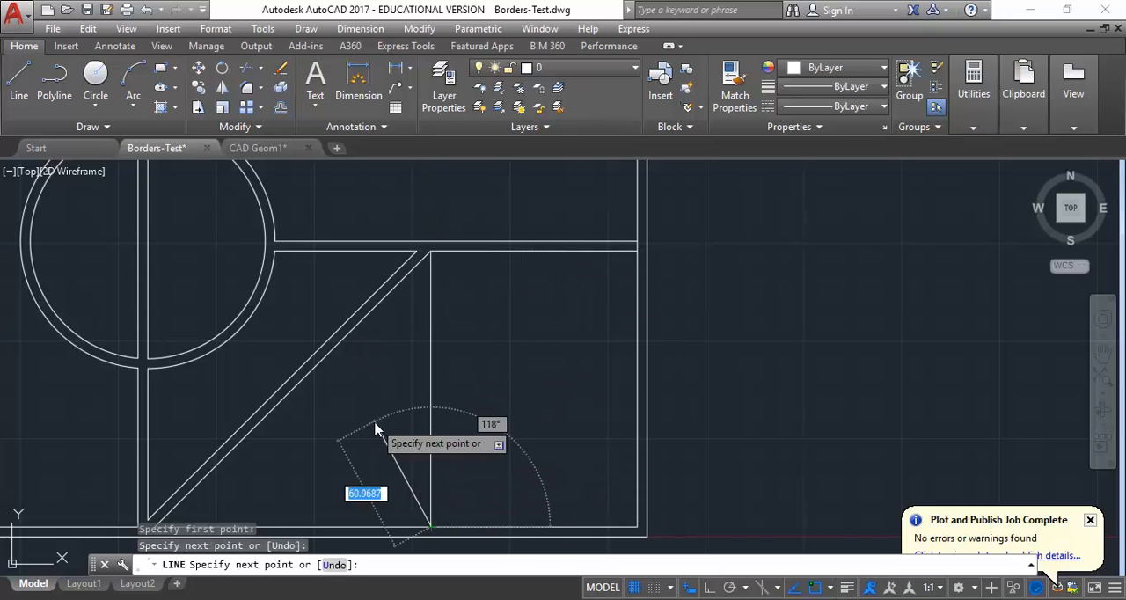
pyautogui.rightClick(374, 428)
pyautogui.click(430, 244)
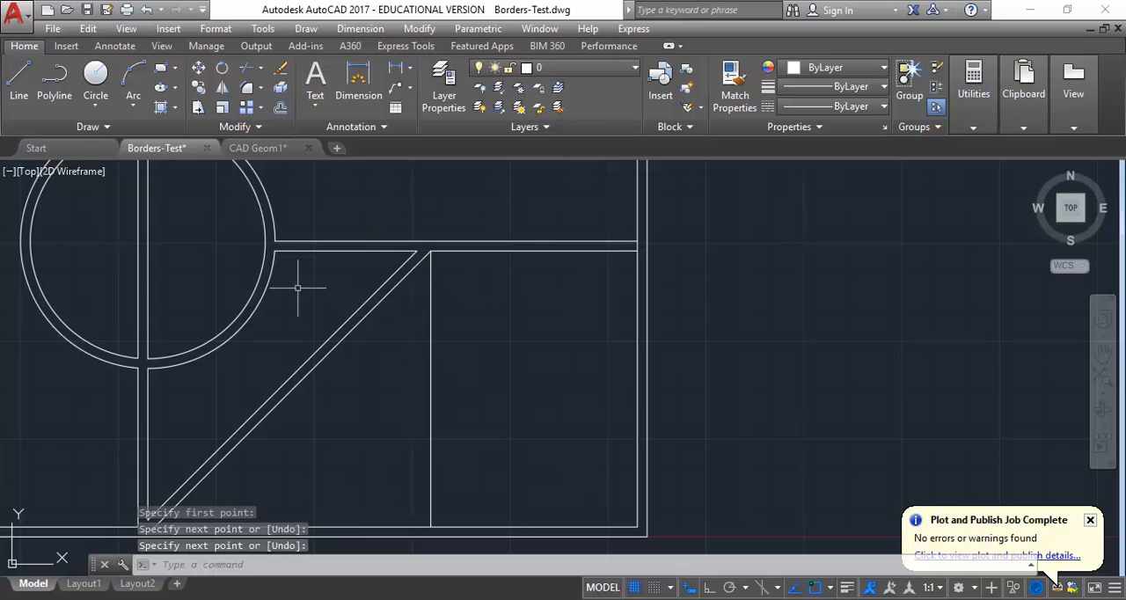
# - Offset the new vertical line by 5 towards the diagonal
pyautogui.click(280, 108)
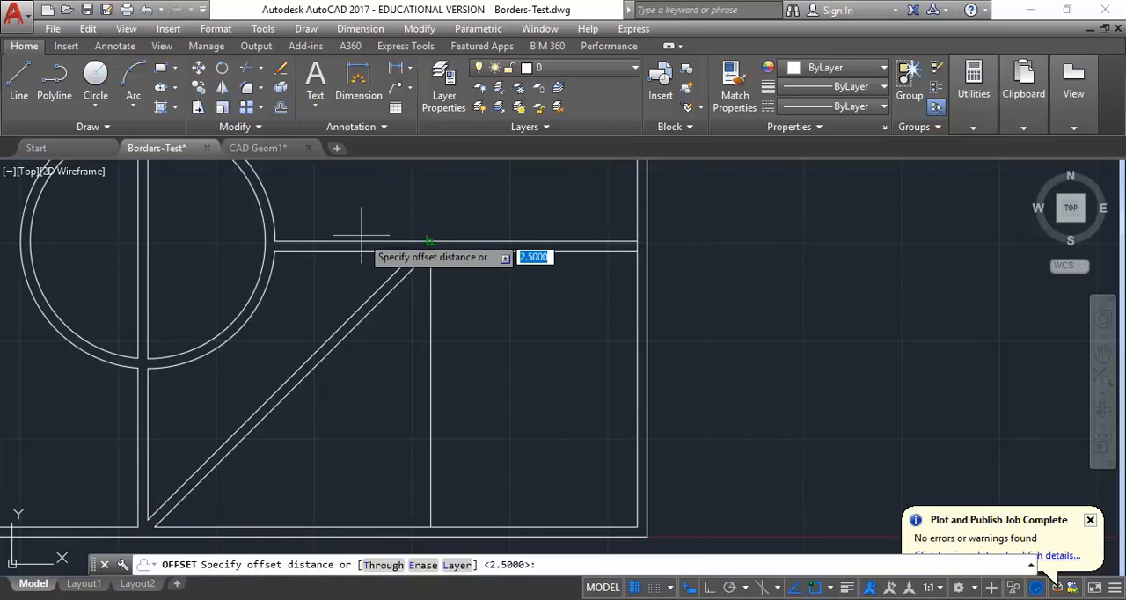
pyautogui.write('5')
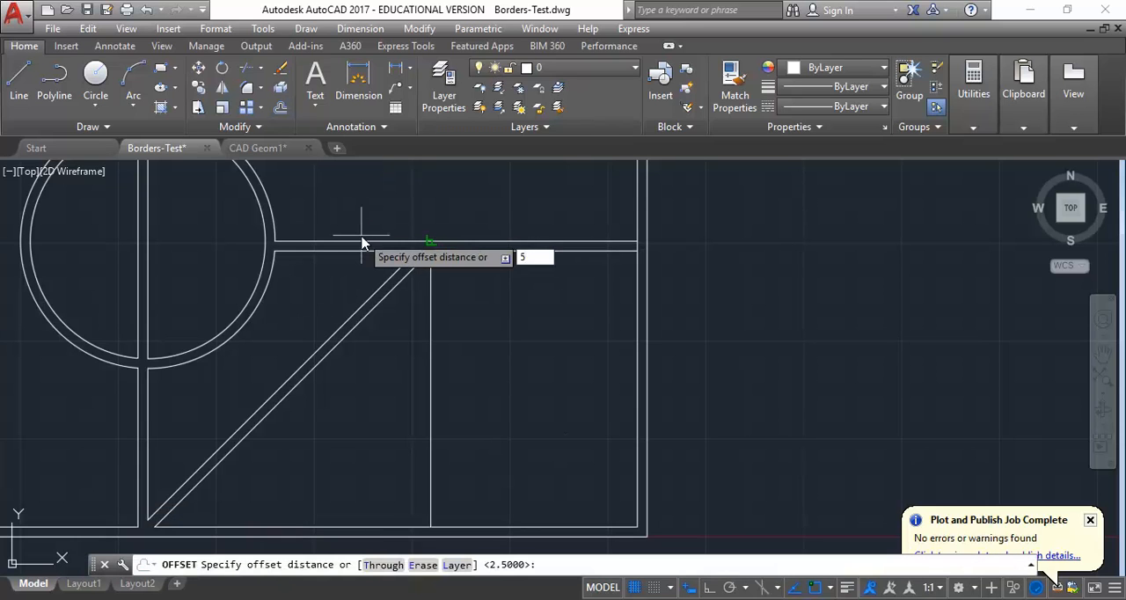
pyautogui.press('Return')
pyautogui.click(429, 387)
pyautogui.click(420, 383)
pyautogui.rightClick(388, 299)
pyautogui.click(407, 311)
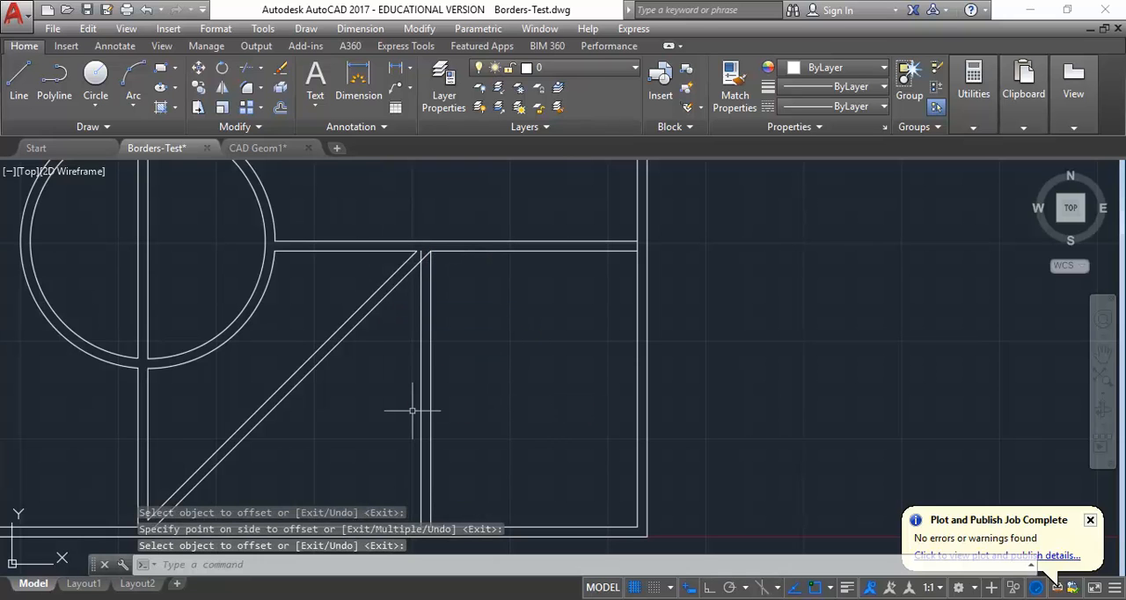
# - Trim the overlapping segments where the new vertical divider meets the diagonal and the inner bottom border
pyautogui.click(247, 73)
pyautogui.press('Return')
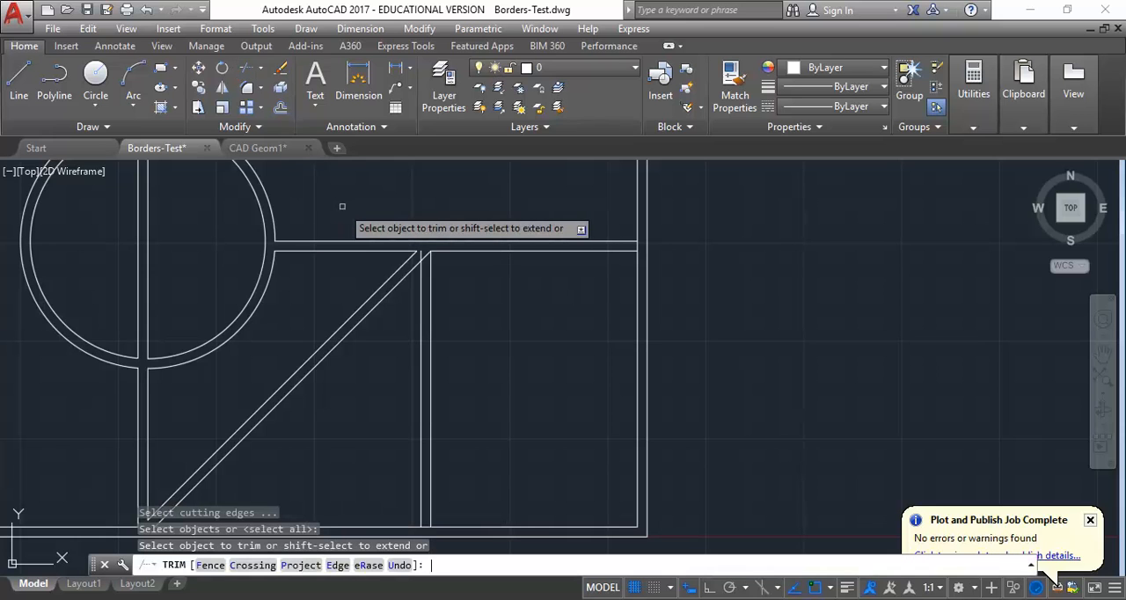
pyautogui.scroll(6, 405, 220)
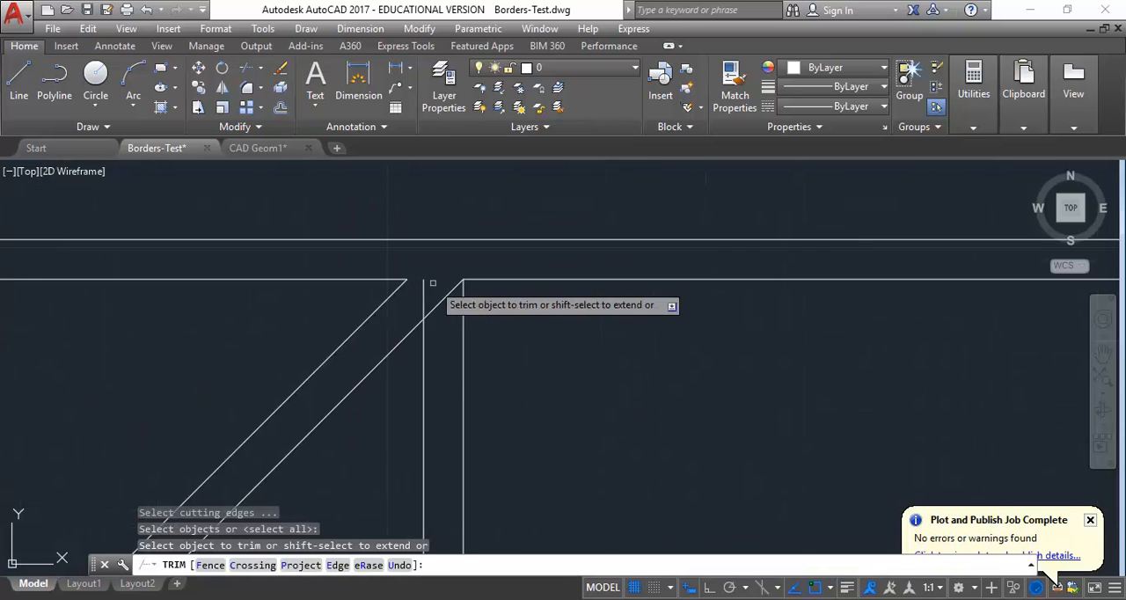
pyautogui.scroll(-3, 422, 308)
pyautogui.scroll(5, 414, 312)
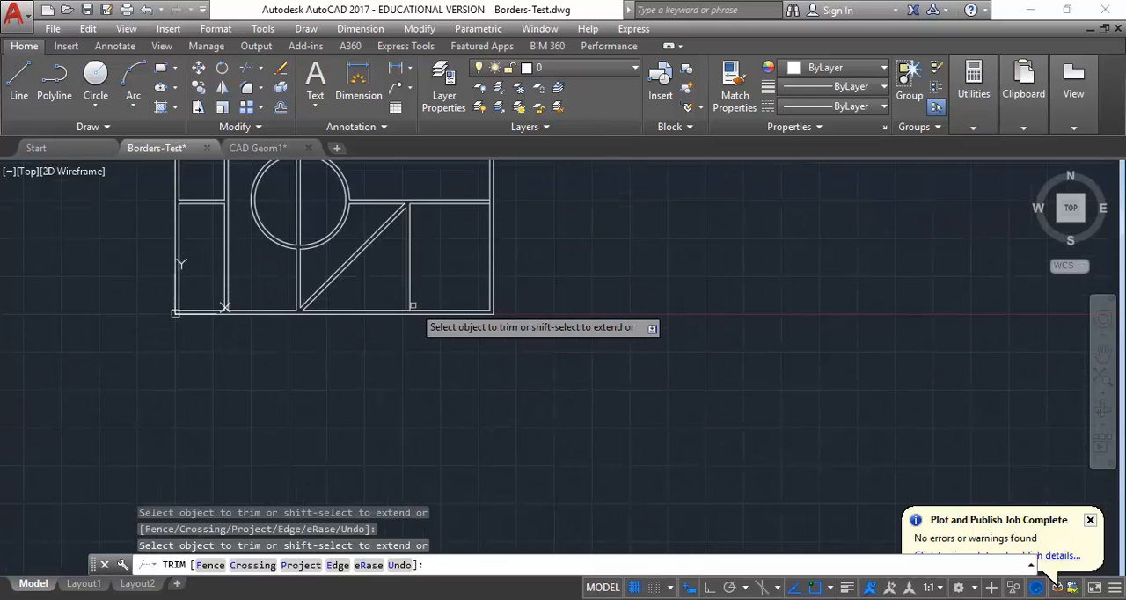
pyautogui.click(382, 332)
pyautogui.scroll(-5, 330, 301)
pyautogui.moveTo(333, 303); pyautogui.dragTo(453, 371)
pyautogui.scroll(-3, 453, 371)
pyautogui.rightClick(383, 341)
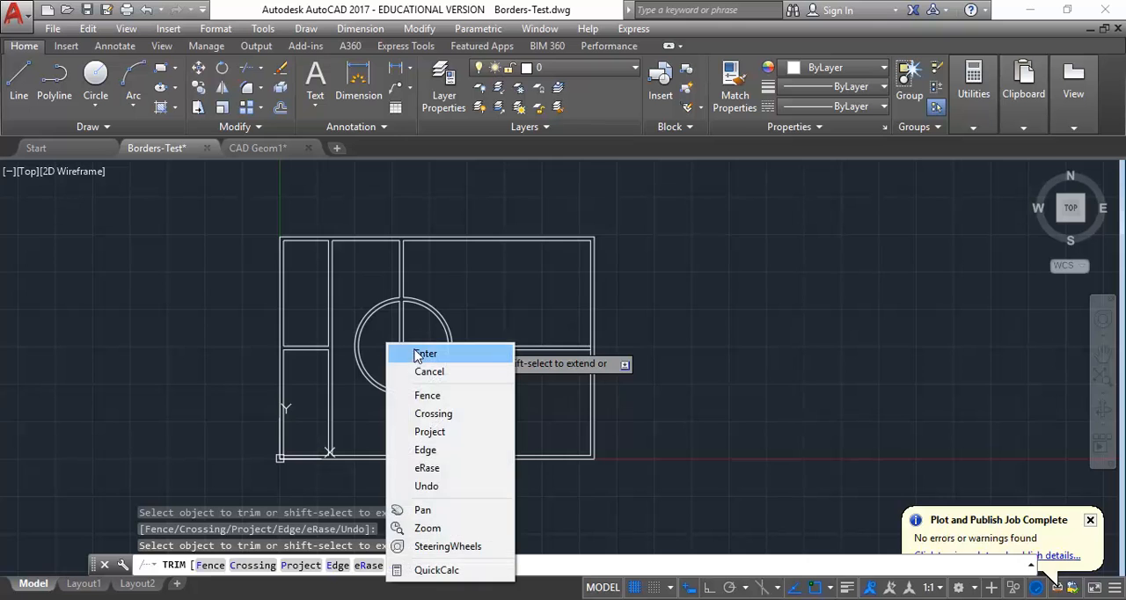
pyautogui.click(417, 354)
pyautogui.scroll(3, 352, 341)
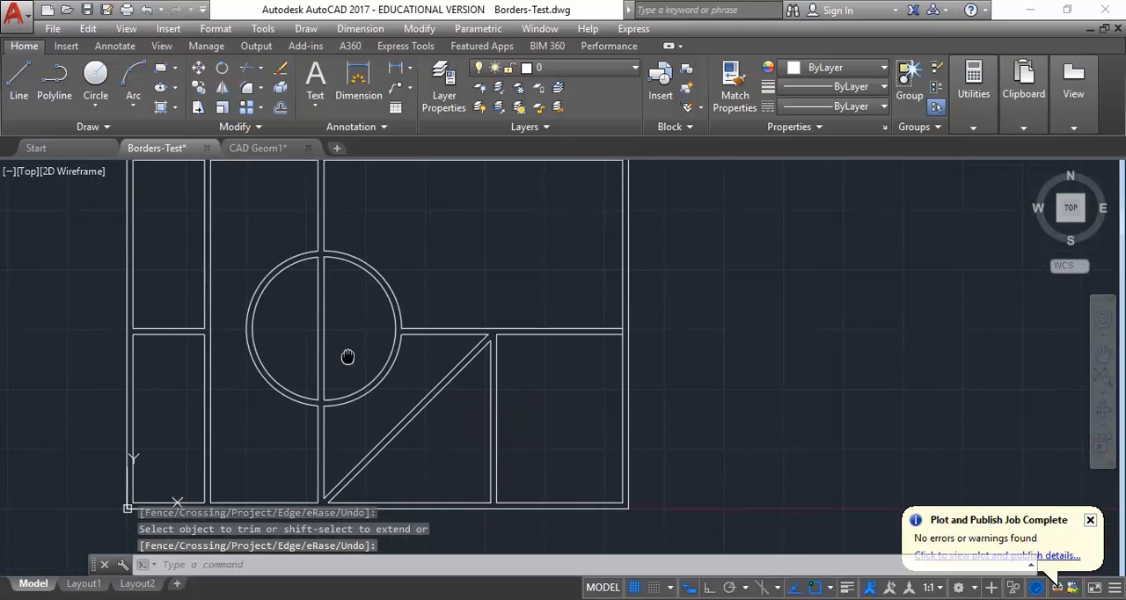
pyautogui.scroll(1, 325, 339)
pyautogui.scroll(-2, 343, 346)
pyautogui.scroll(2, 352, 353)
pyautogui.moveTo(353, 353); pyautogui.dragTo(373, 362)
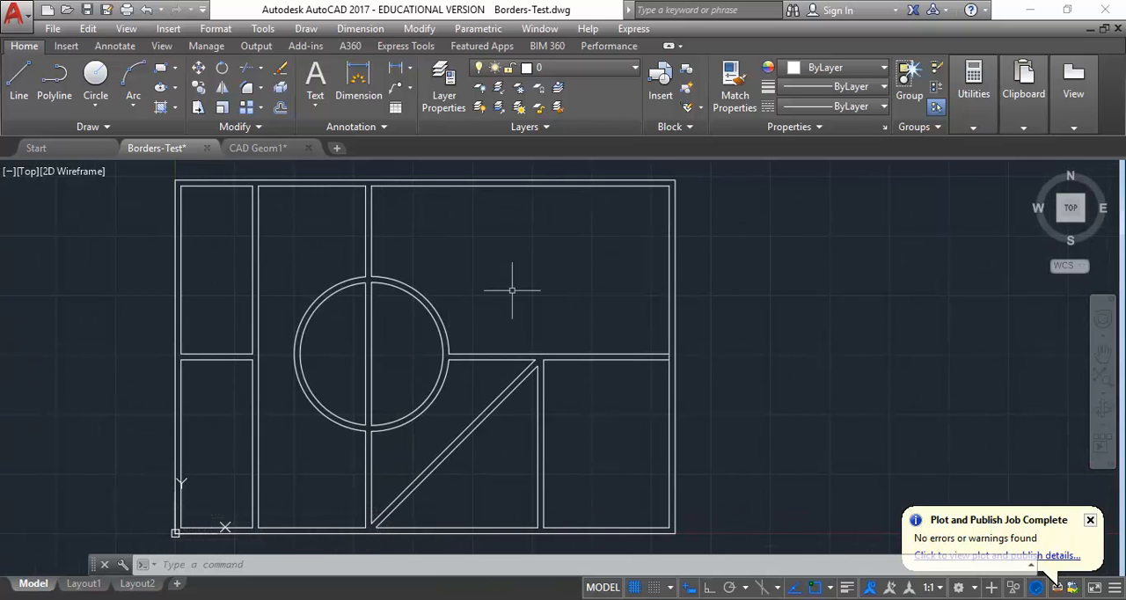
# - Create a new layer named HATCH in the layer properties
pyautogui.click(440, 102)
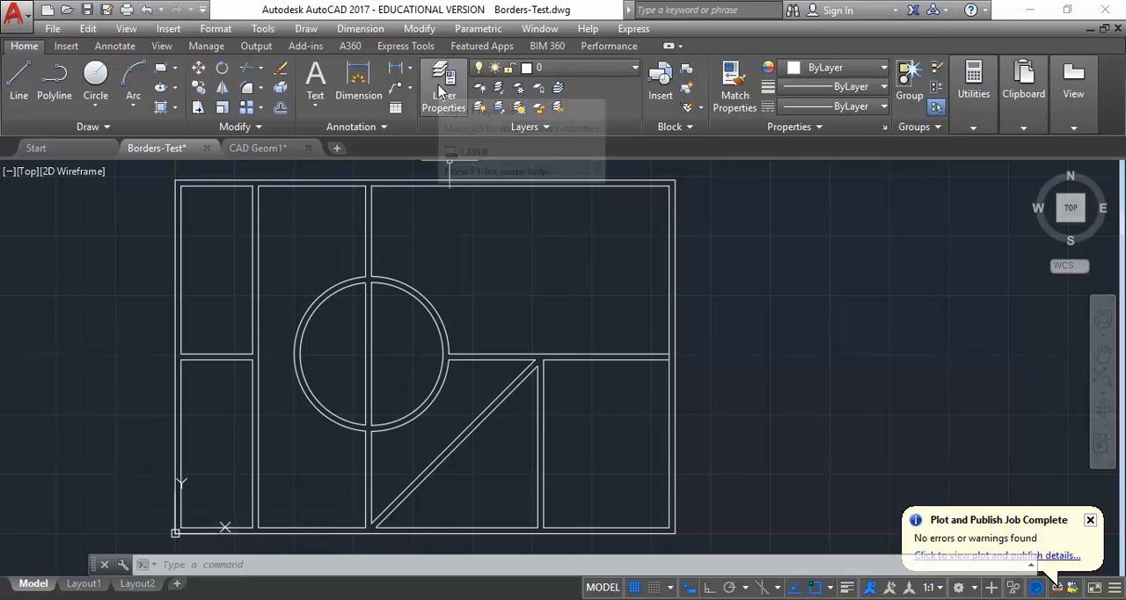
pyautogui.click(440, 91)
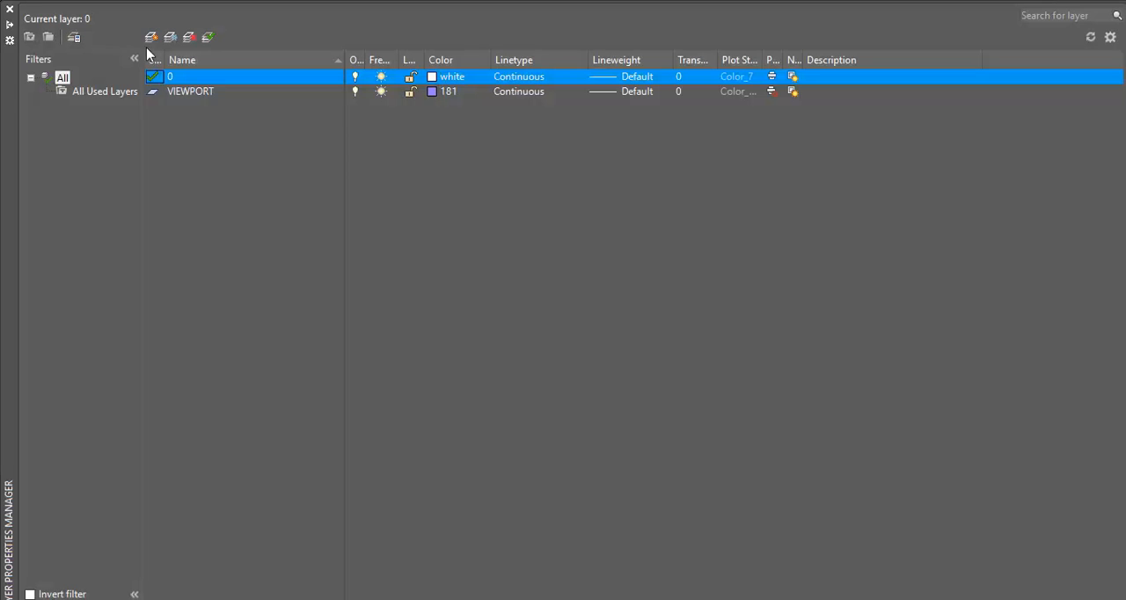
pyautogui.click(152, 39)
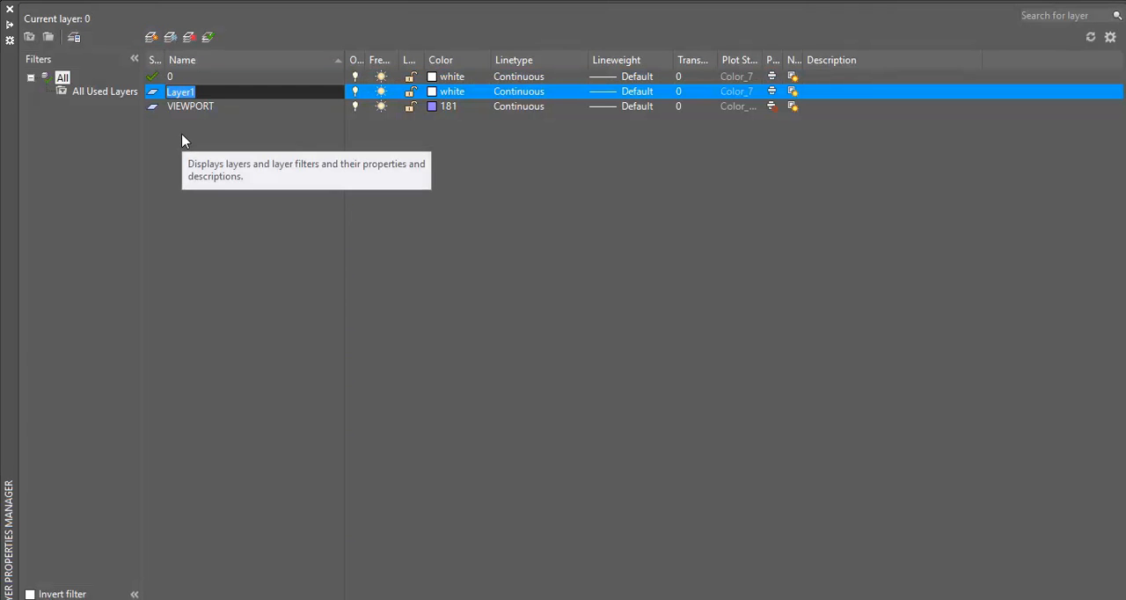
pyautogui.write('HATCH')
pyautogui.press('Return')
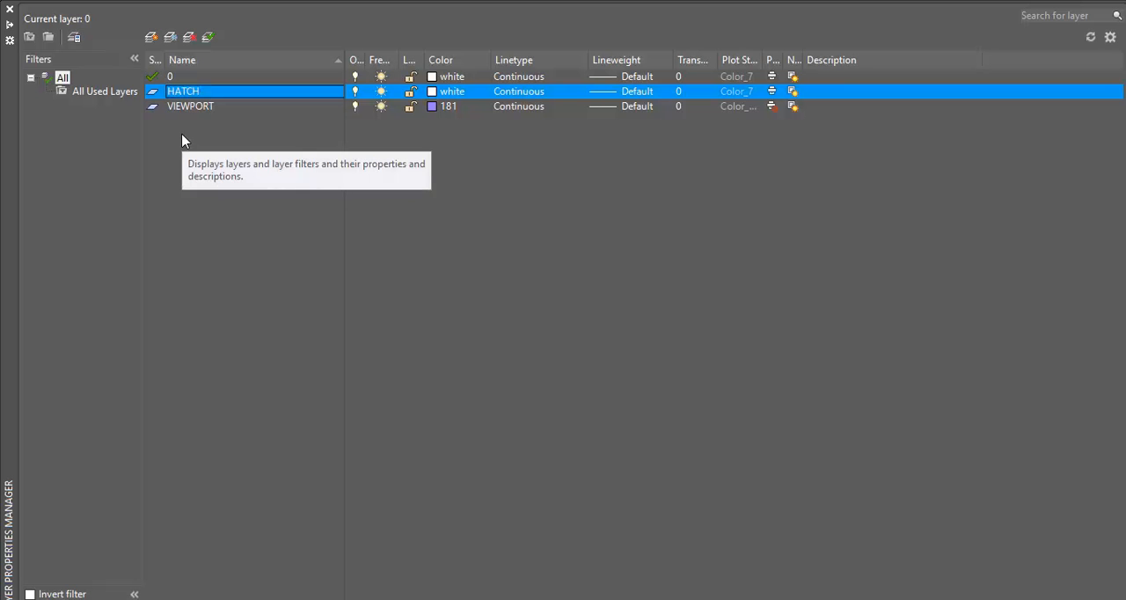
# - Assign colour 9 to the HATCH layer and make it the current layer
pyautogui.click(432, 93)
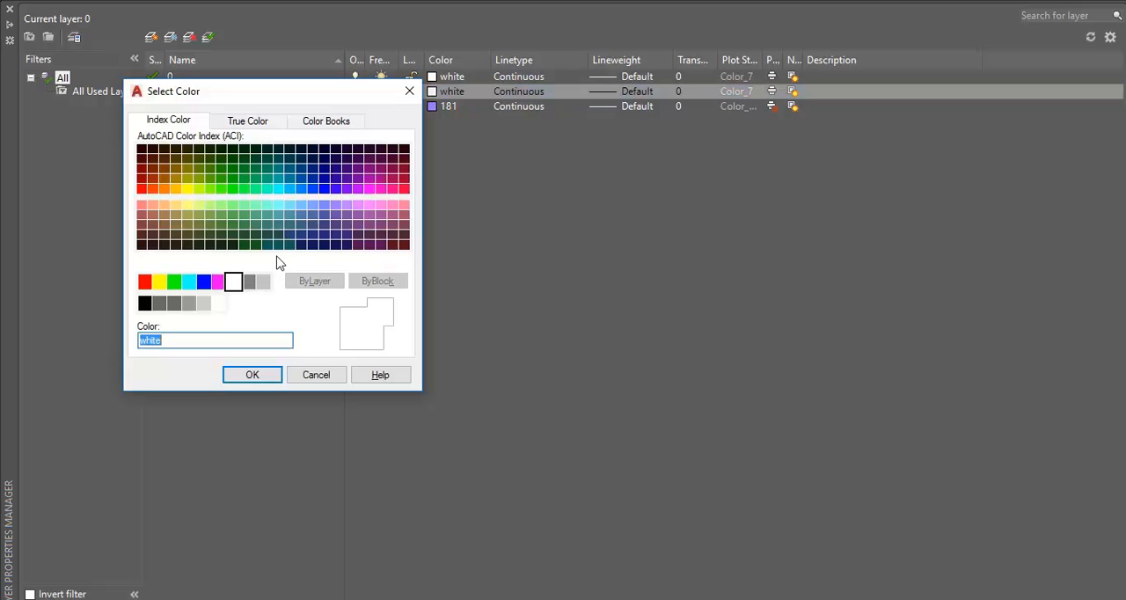
pyautogui.click(264, 290)
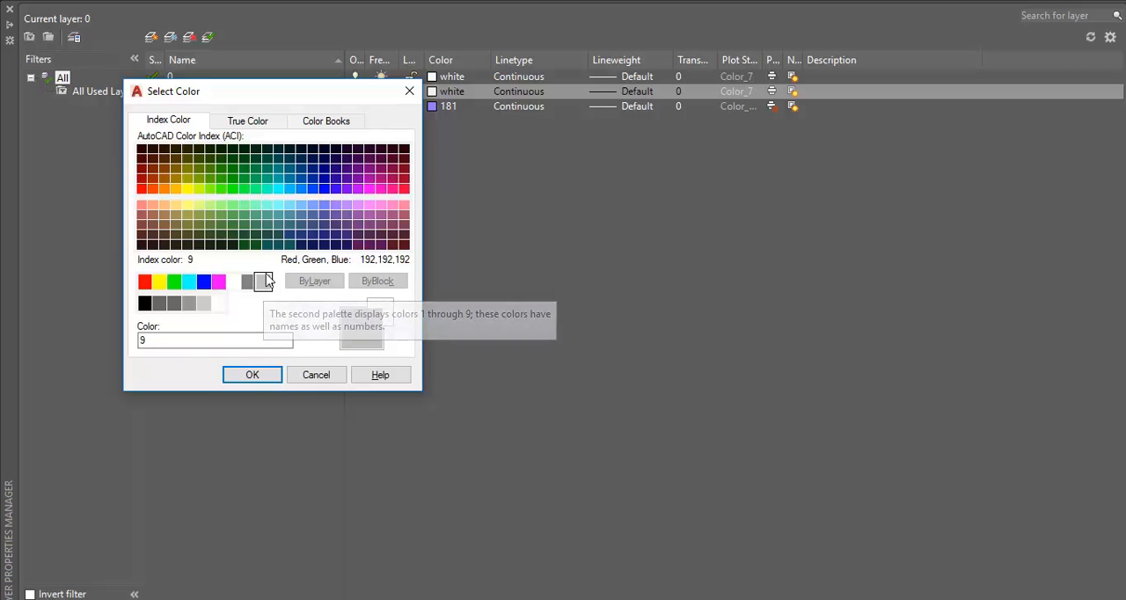
pyautogui.click(251, 378)
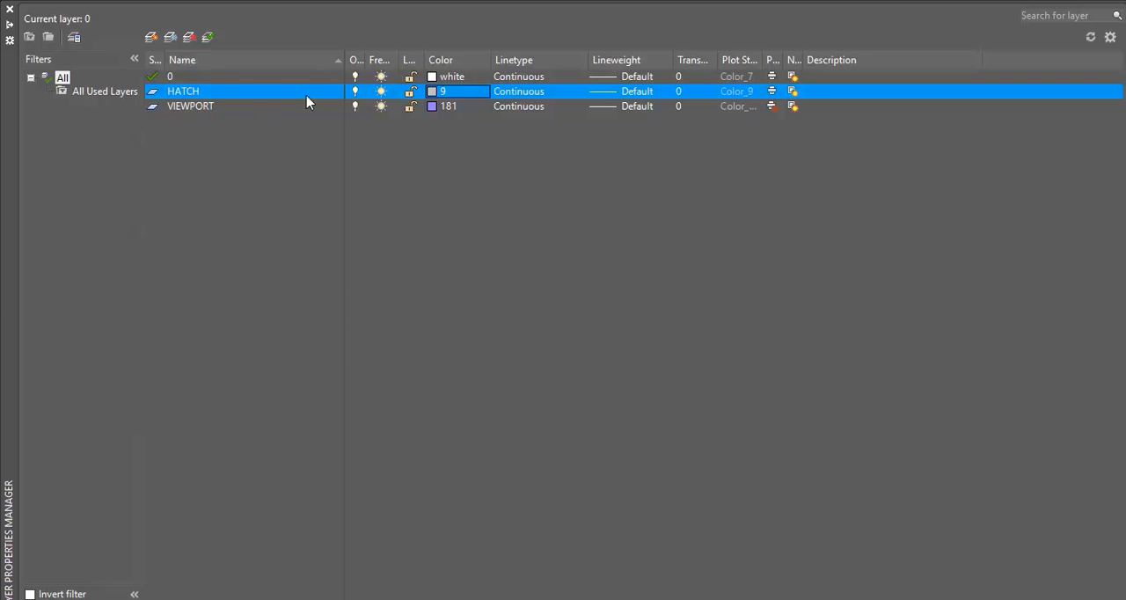
pyautogui.click(216, 39)
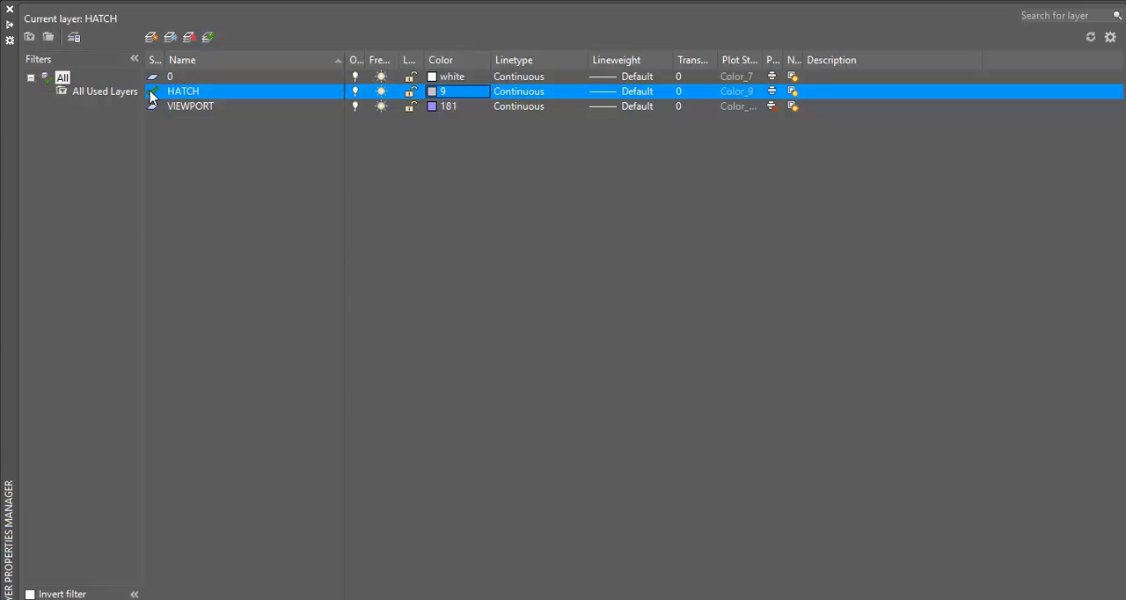
pyautogui.click(152, 95)
pyautogui.click(10, 9)
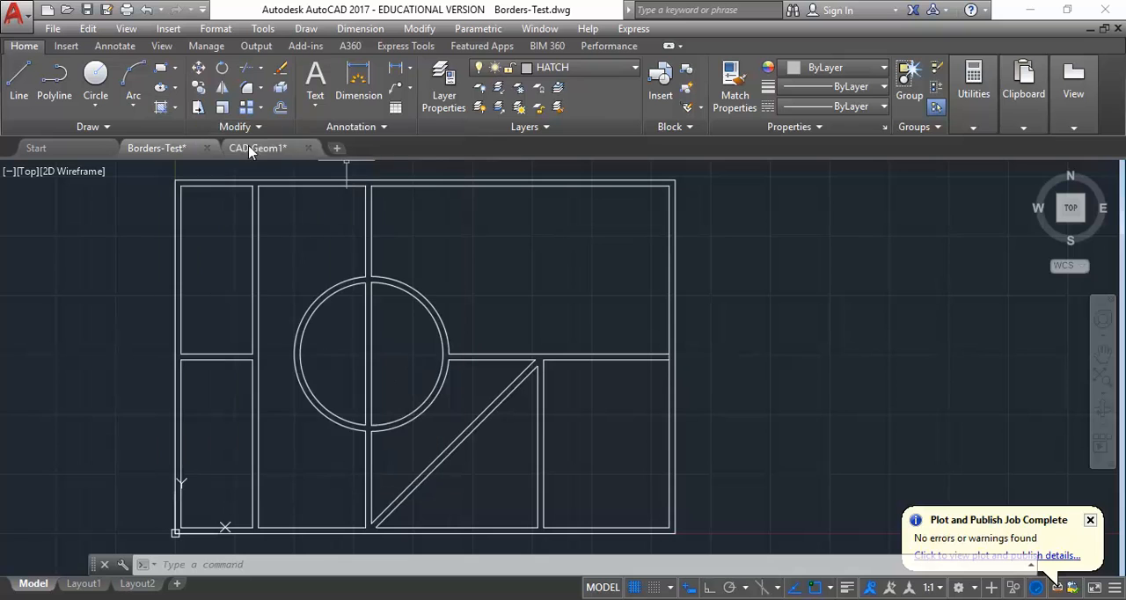
# - Fill the gap between the double lines of the borders, dividers and circle with a SOLID hatch
pyautogui.click(305, 29)
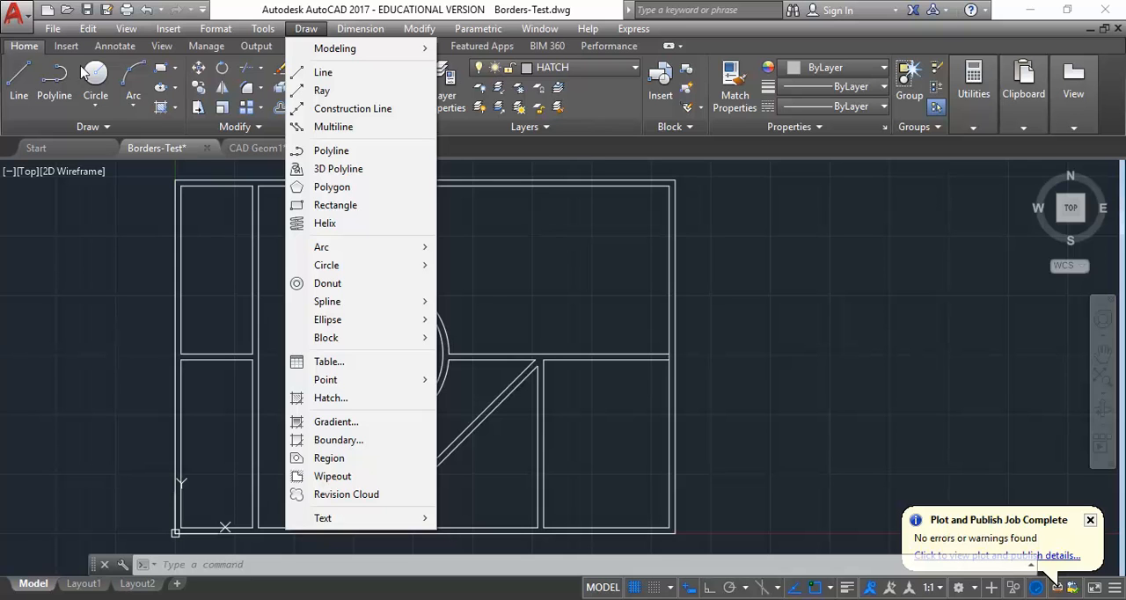
pyautogui.click(24, 49)
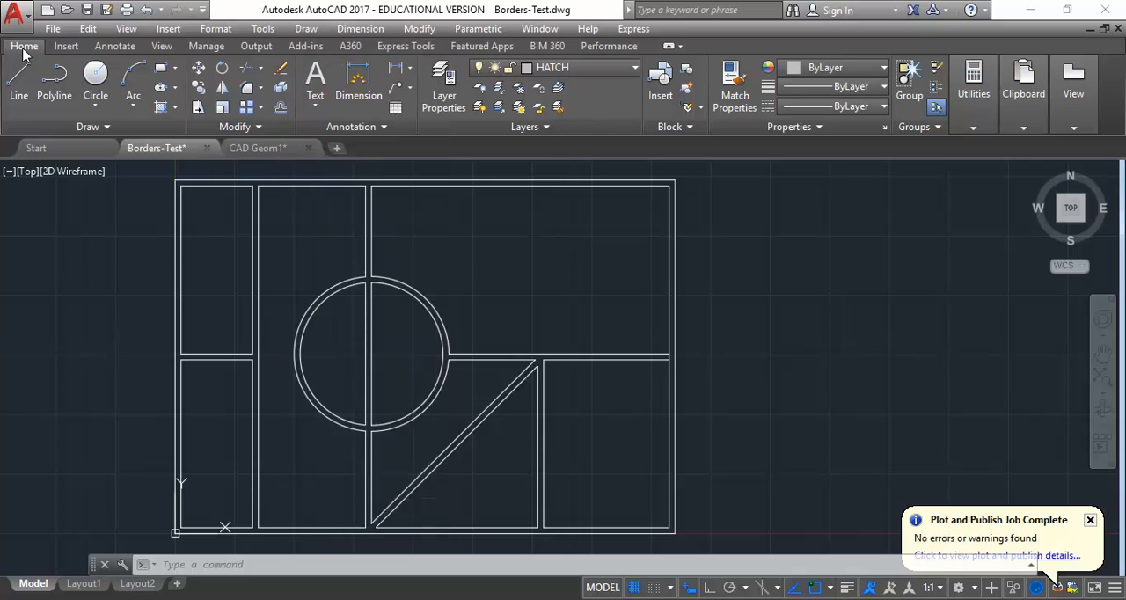
pyautogui.click(163, 109)
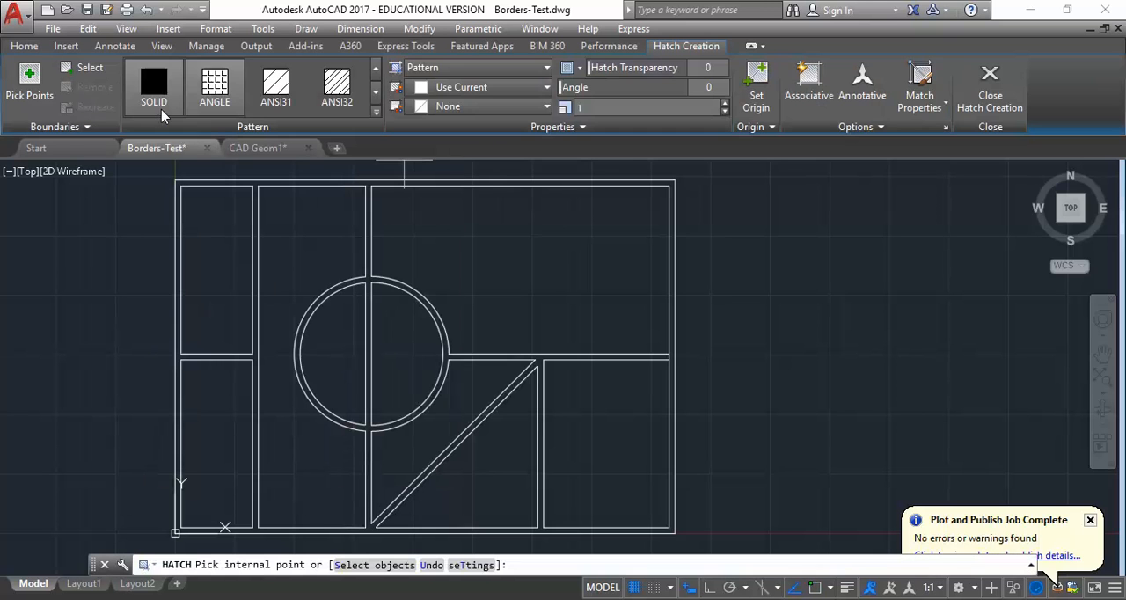
pyautogui.click(214, 87)
pyautogui.click(155, 85)
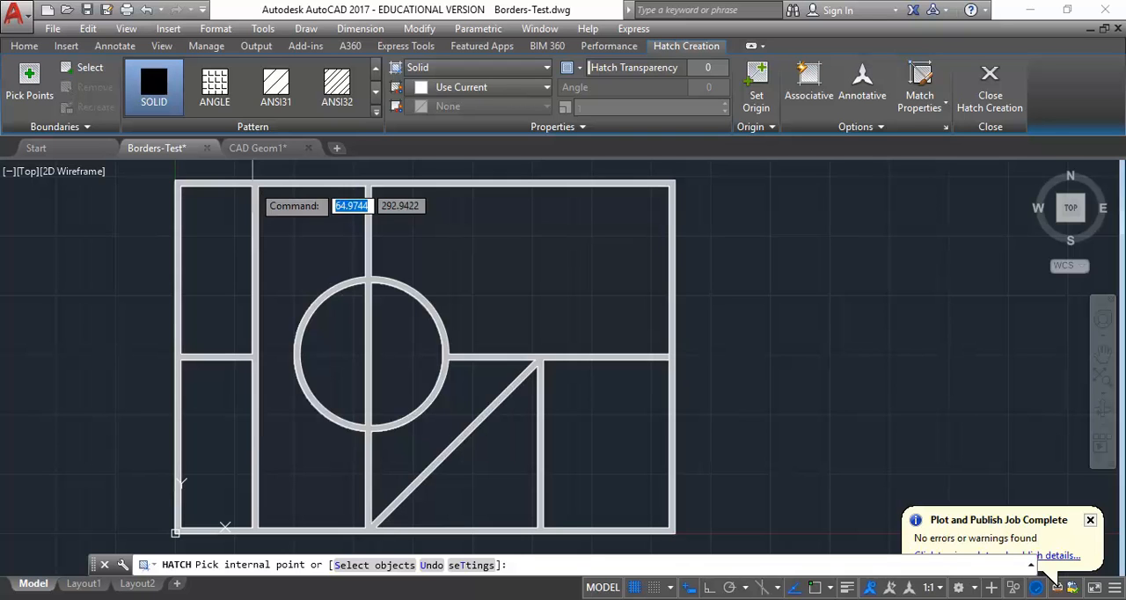
pyautogui.click(254, 184)
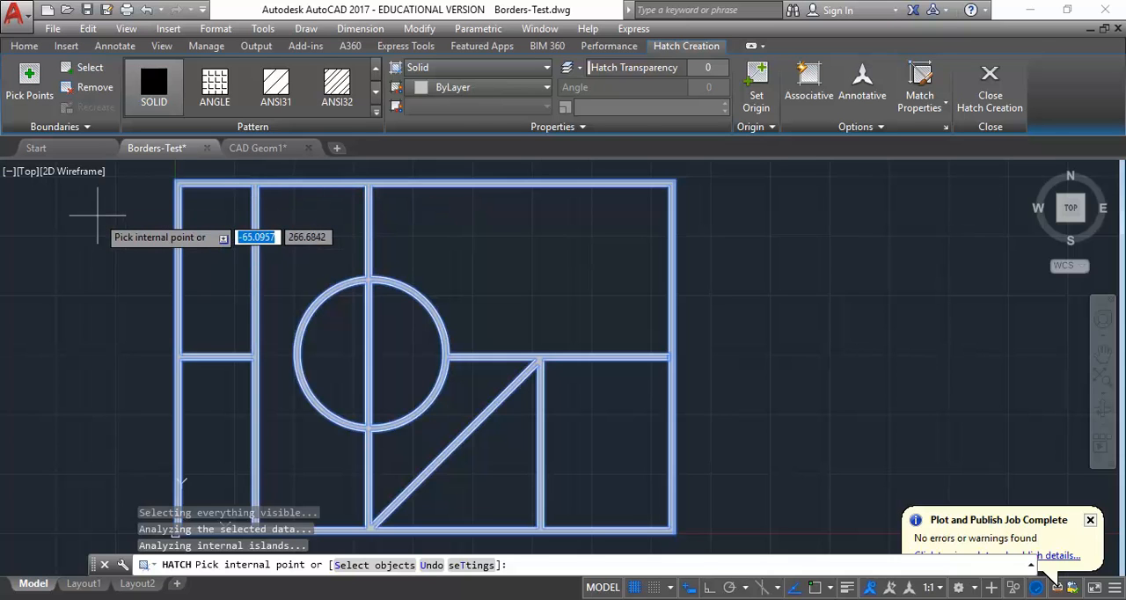
pyautogui.press('Return')
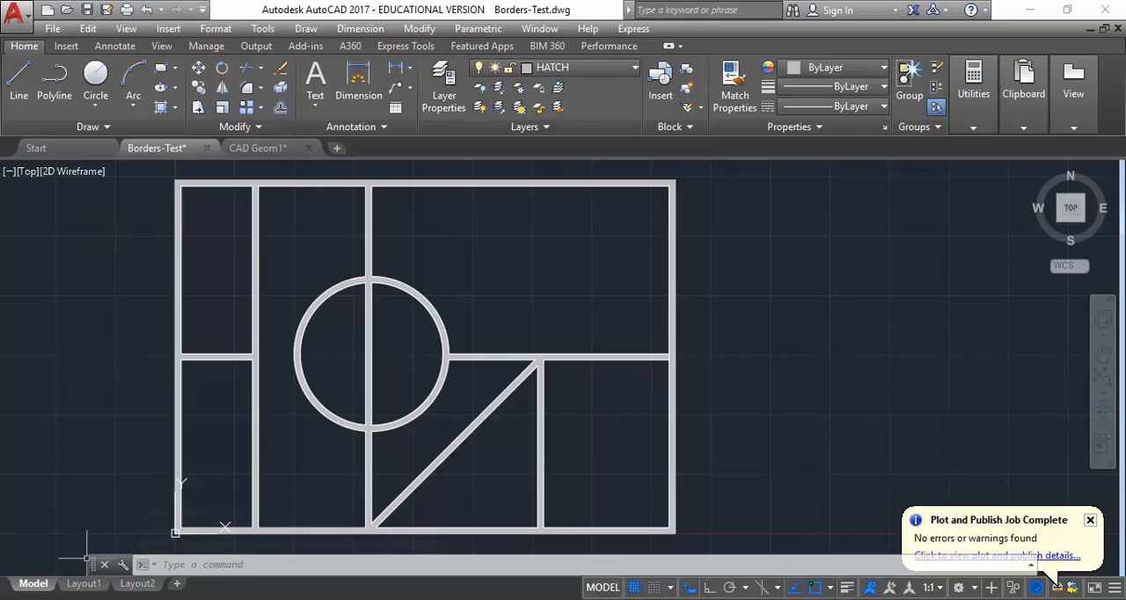
# - Switch to Layout1, set up a single-sheet plot of it and preview the result
pyautogui.click(84, 584)
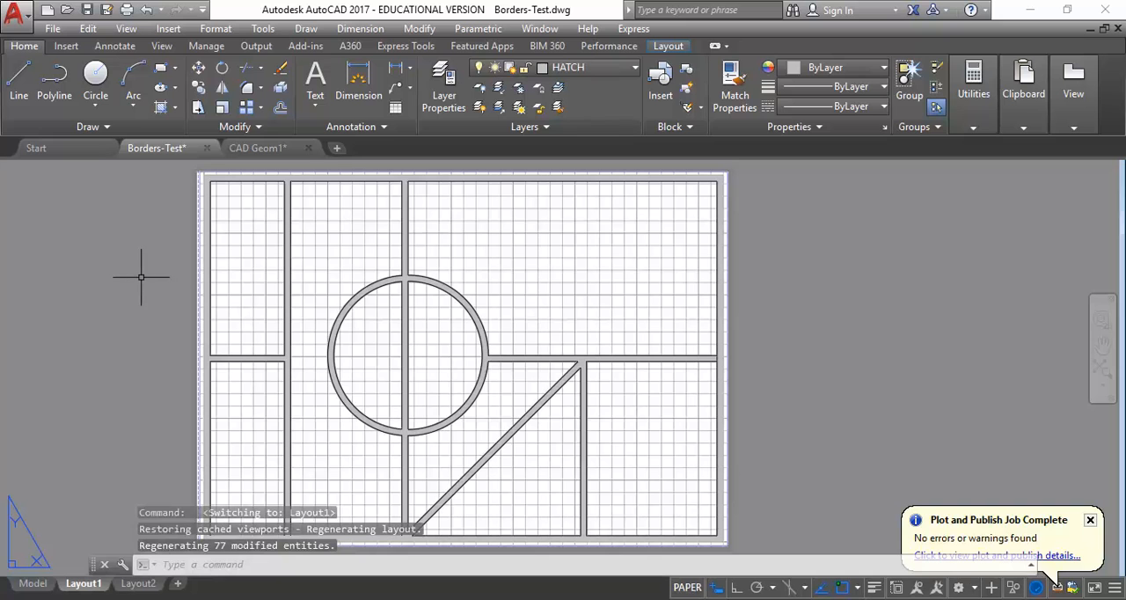
pyautogui.click(18, 19)
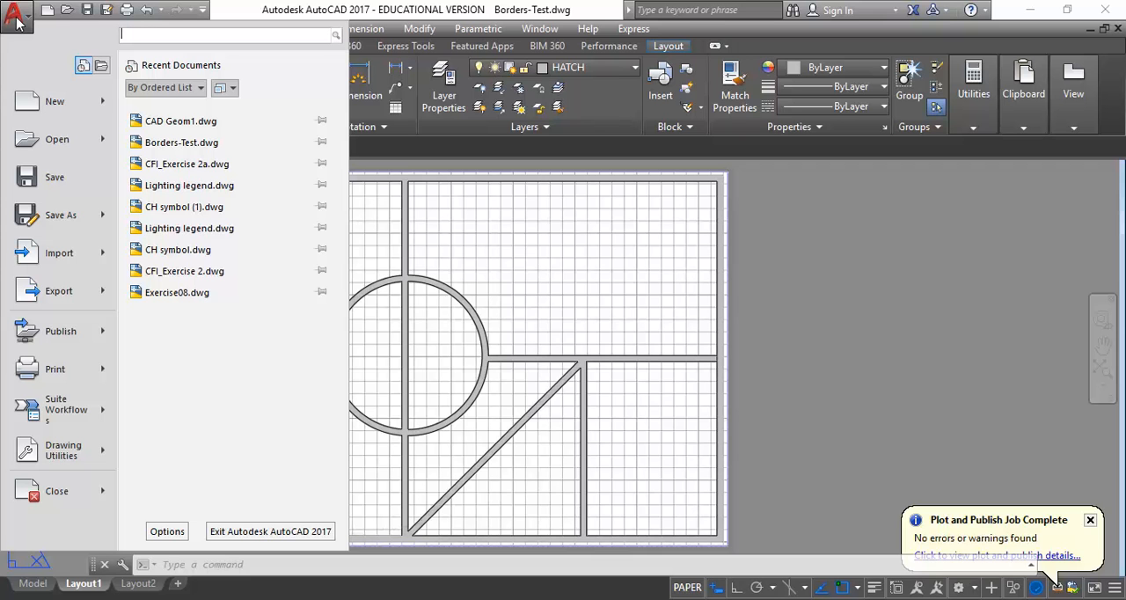
pyautogui.click(62, 370)
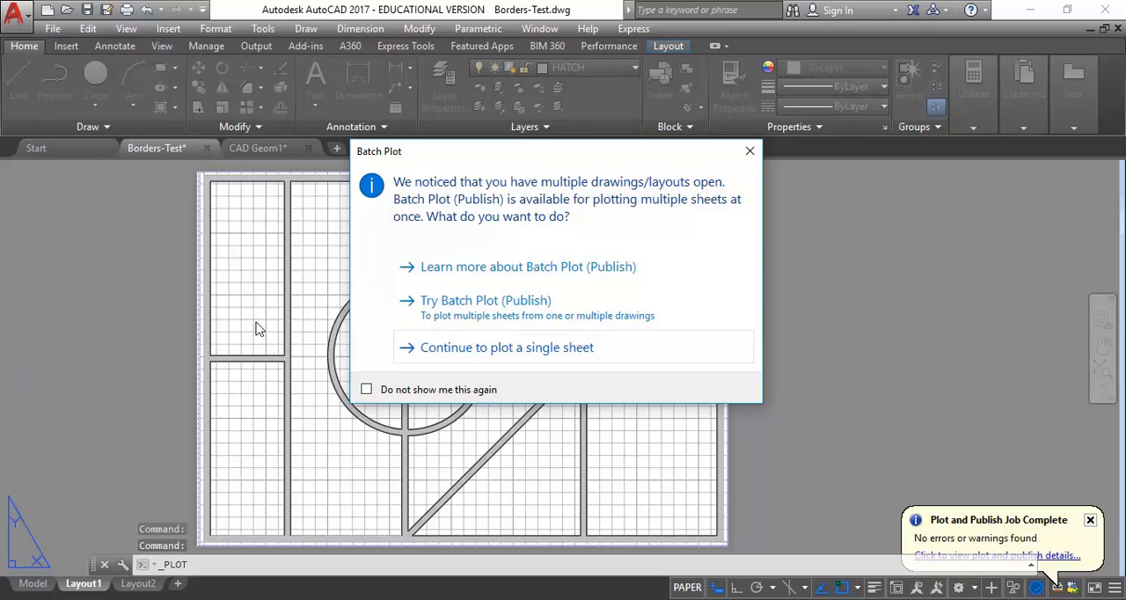
pyautogui.click(488, 352)
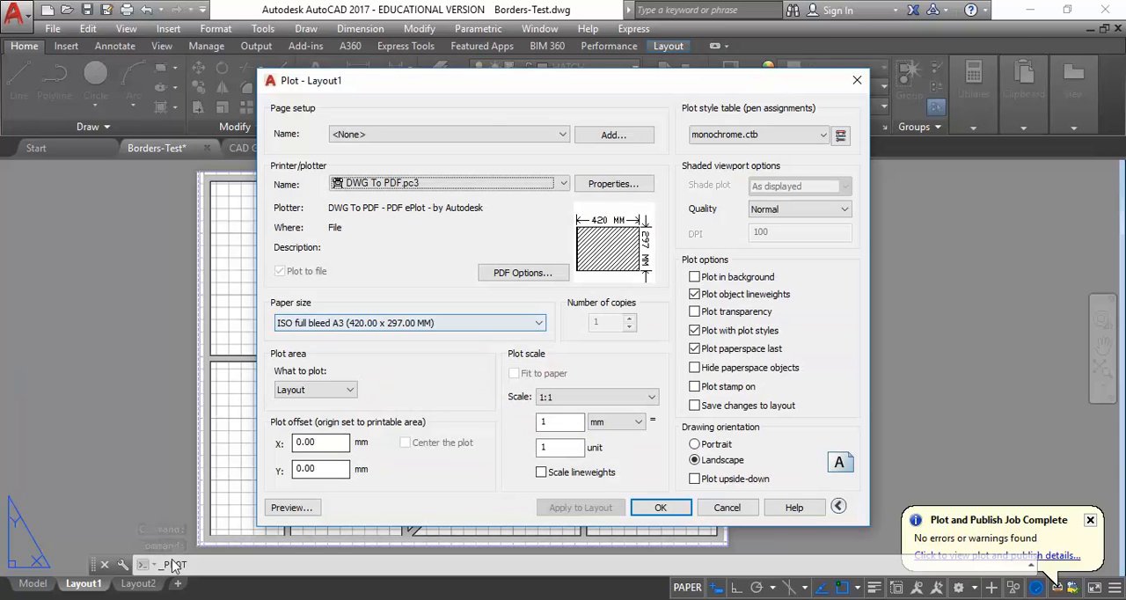
pyautogui.click(291, 508)
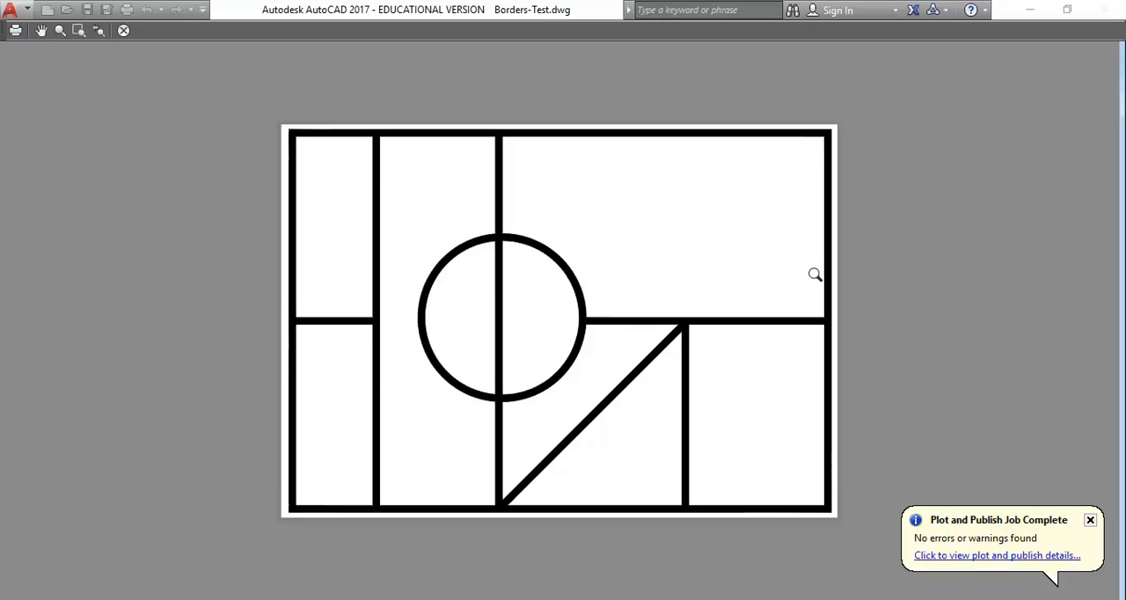
pyautogui.press('Escape')
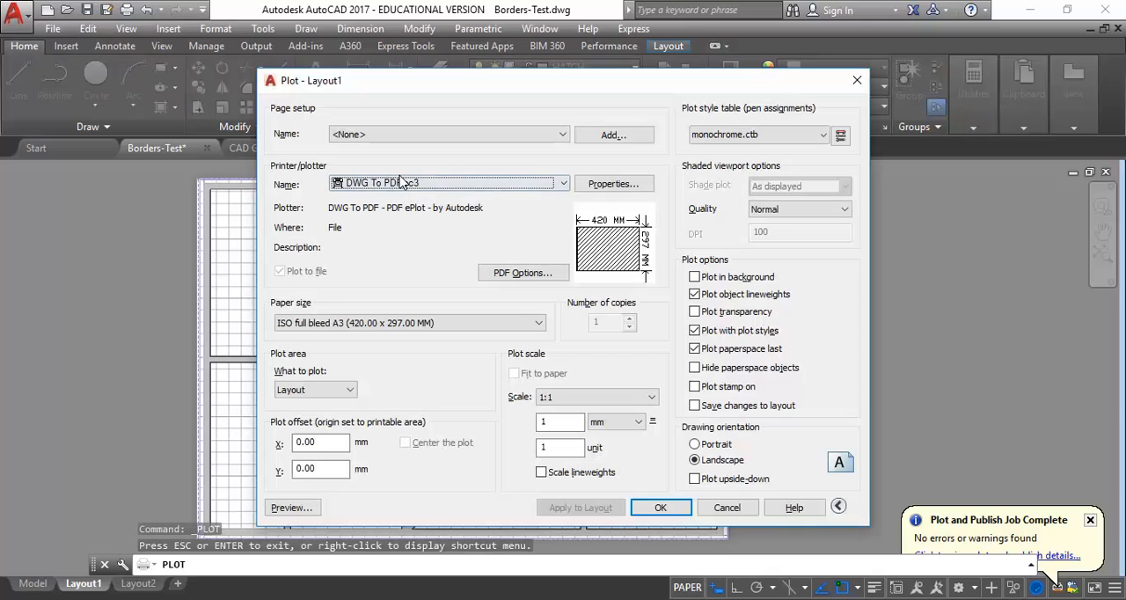
# - Try to plot Layout1 over the existing file Borders-Test-Layout1.pdf
pyautogui.click(655, 508)
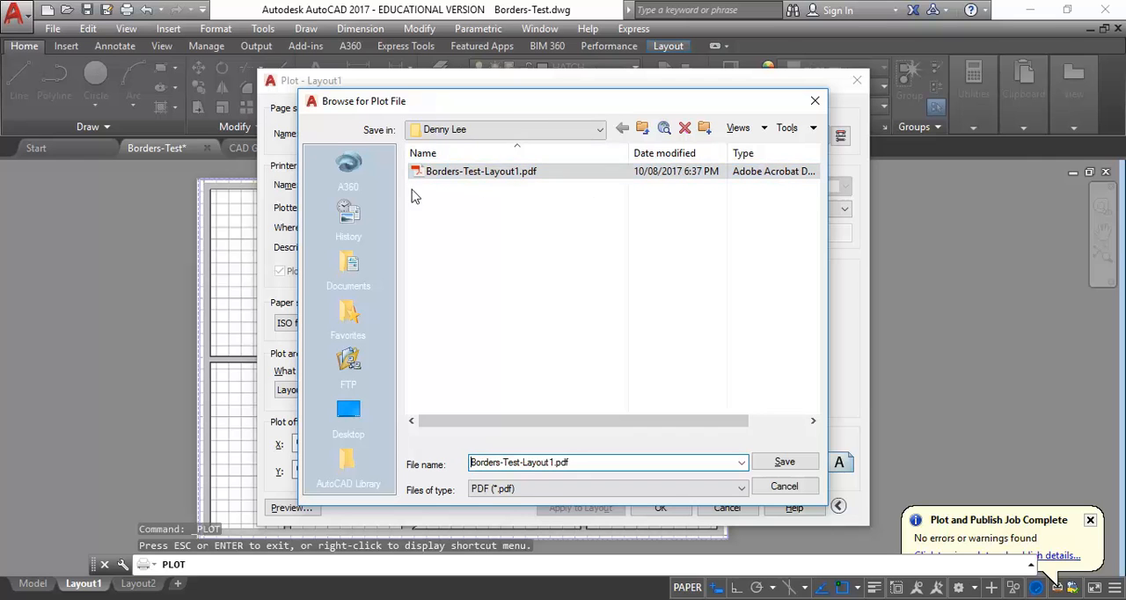
pyautogui.click(785, 463)
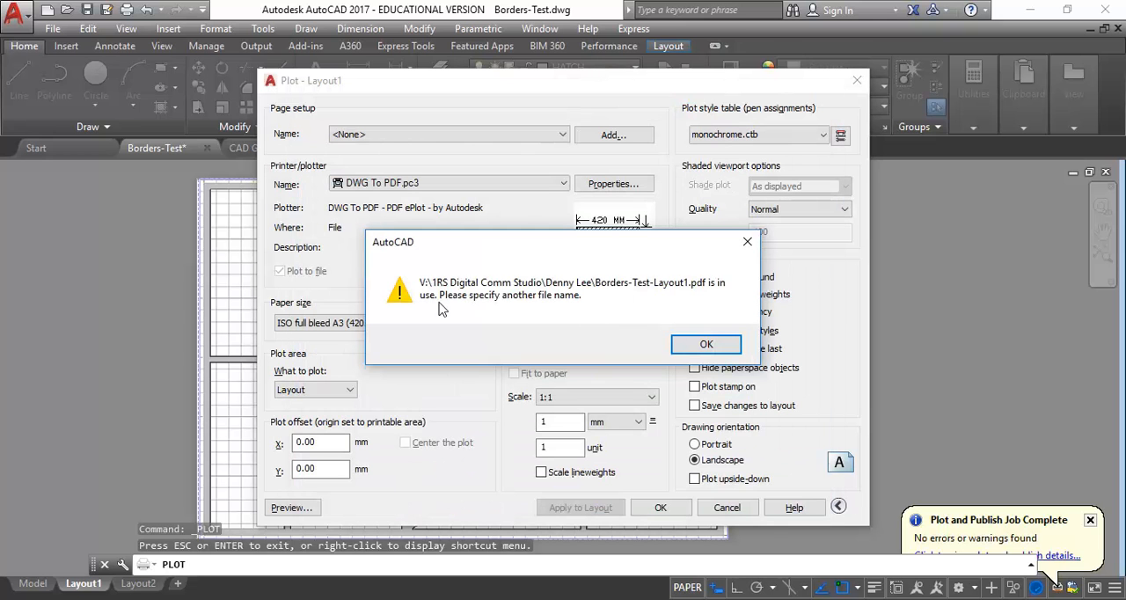
pyautogui.click(712, 345)
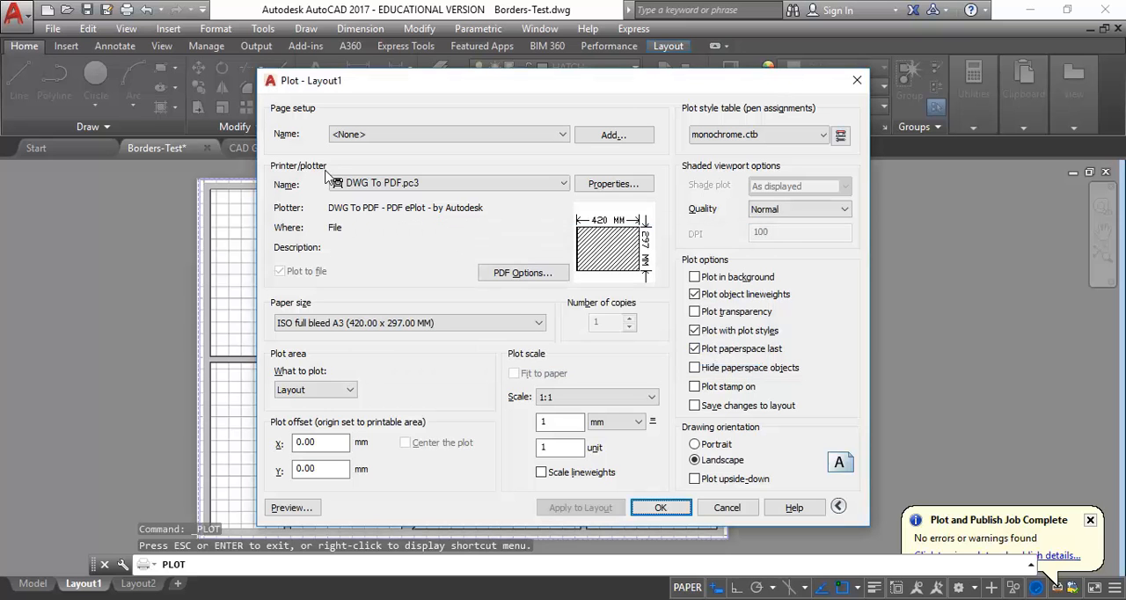
pyautogui.click(385, 599)
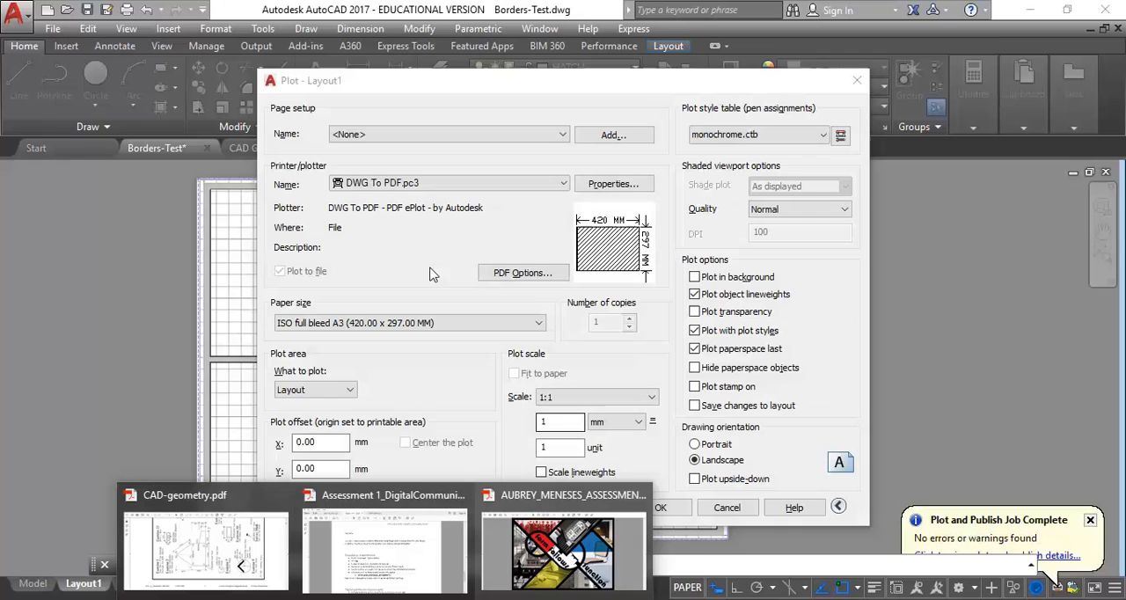
pyautogui.click(395, 257)
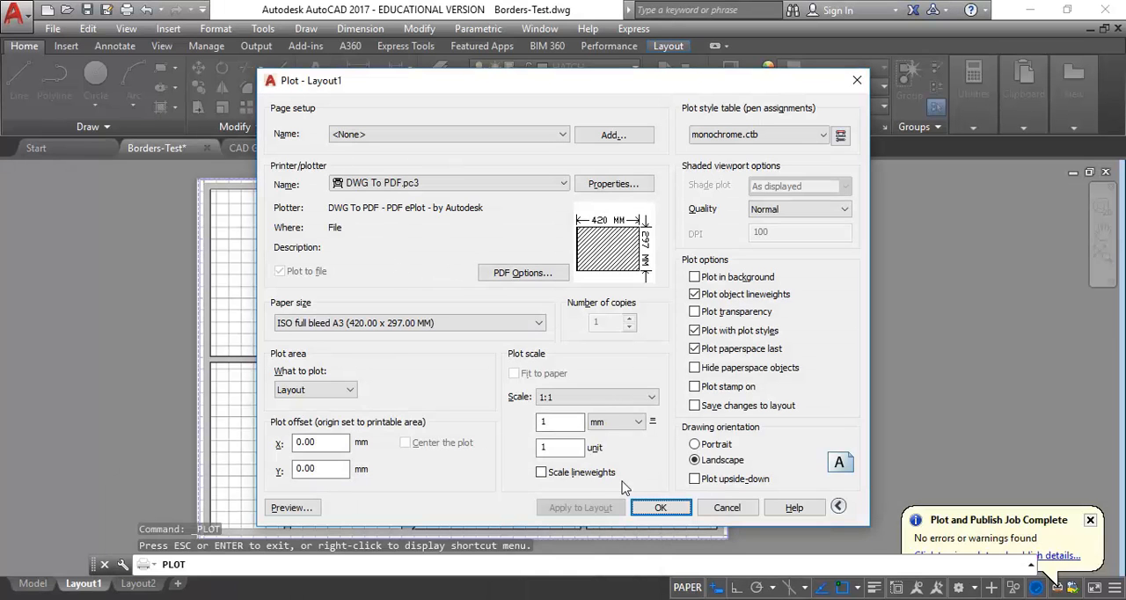
# - Plot Layout1 to a PDF file named New border
pyautogui.click(658, 511)
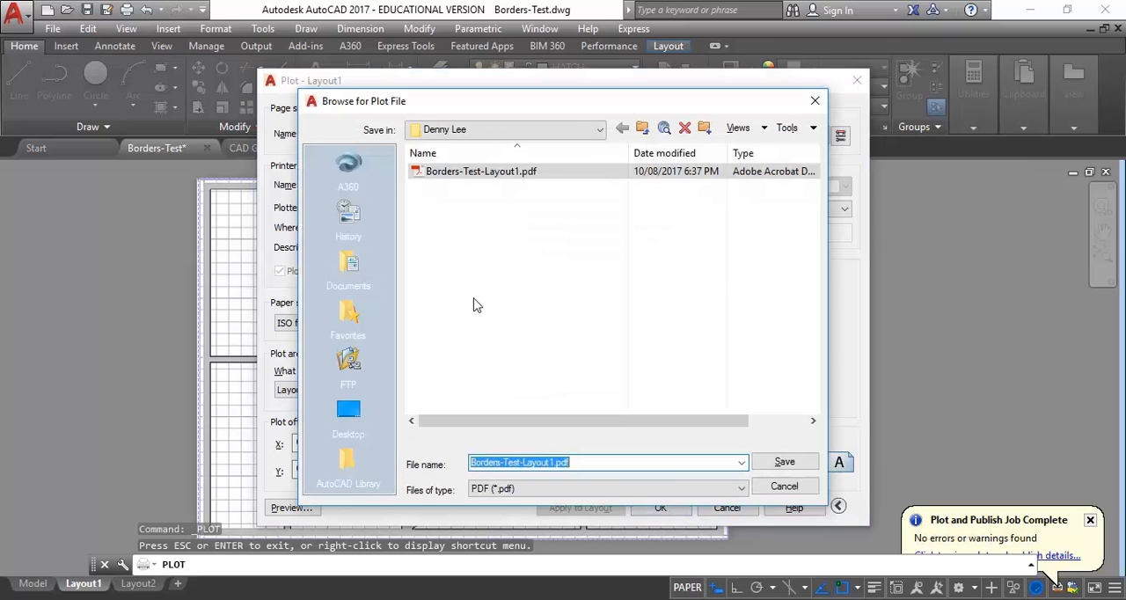
pyautogui.write('n')
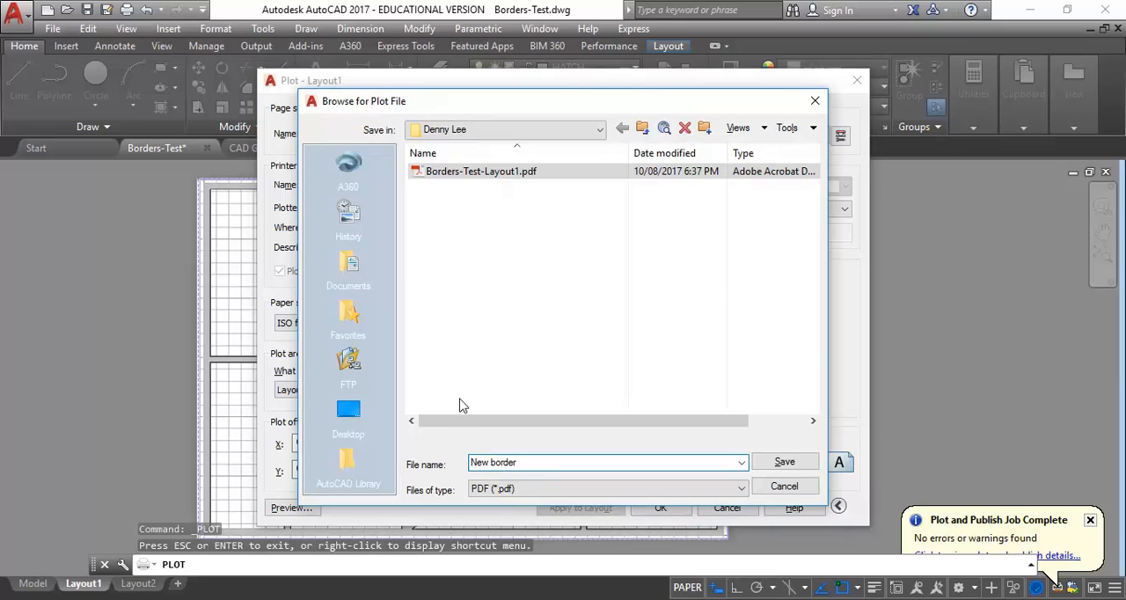
pyautogui.click(814, 462)
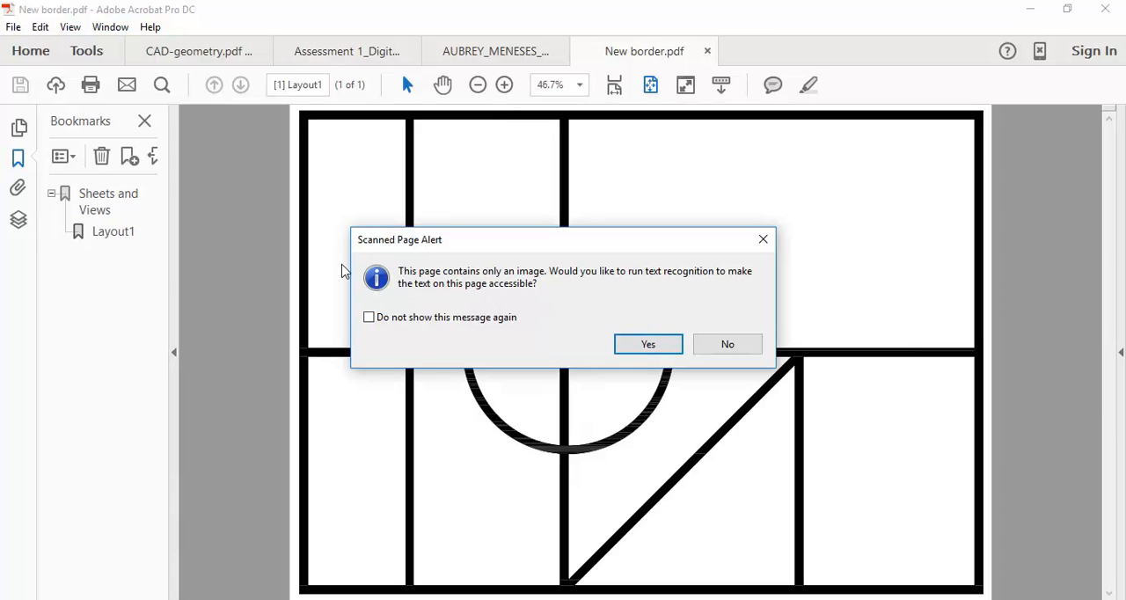
# - Dismiss the text recognition and assistive reading prompts in Acrobat, and close New border.pdf to return to Modernist-poster.psd in Photoshop
pyautogui.click(729, 351)
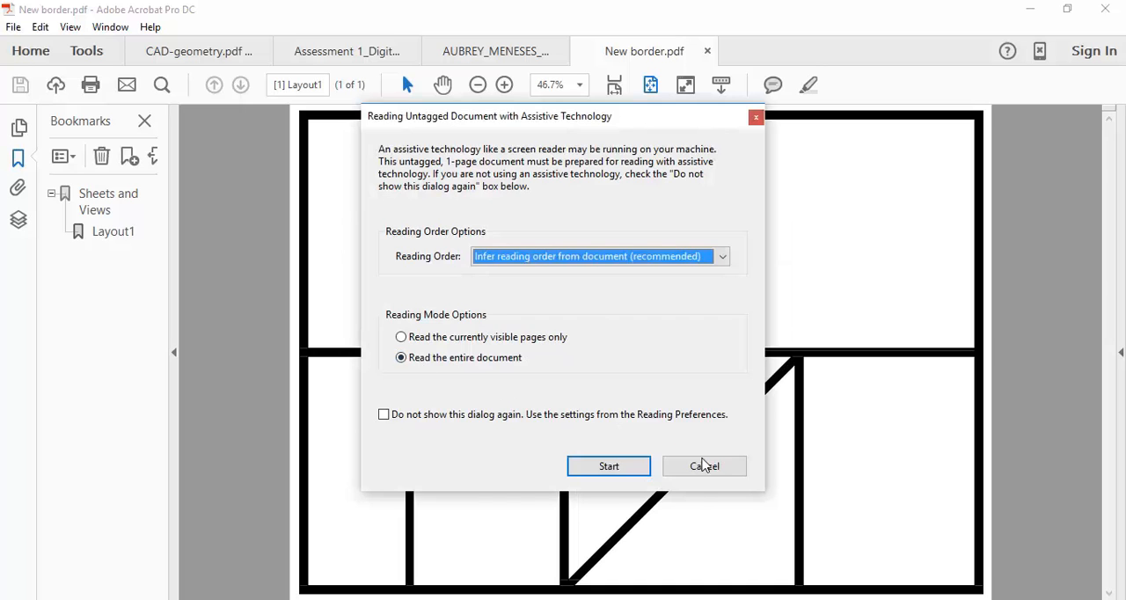
pyautogui.click(706, 466)
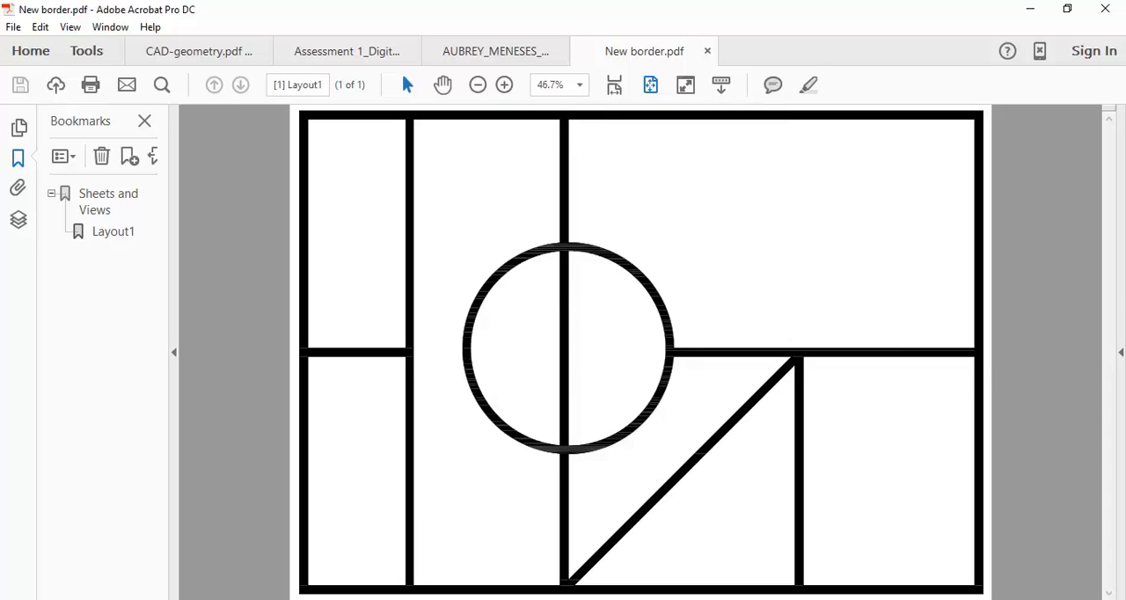
pyautogui.click(708, 52)
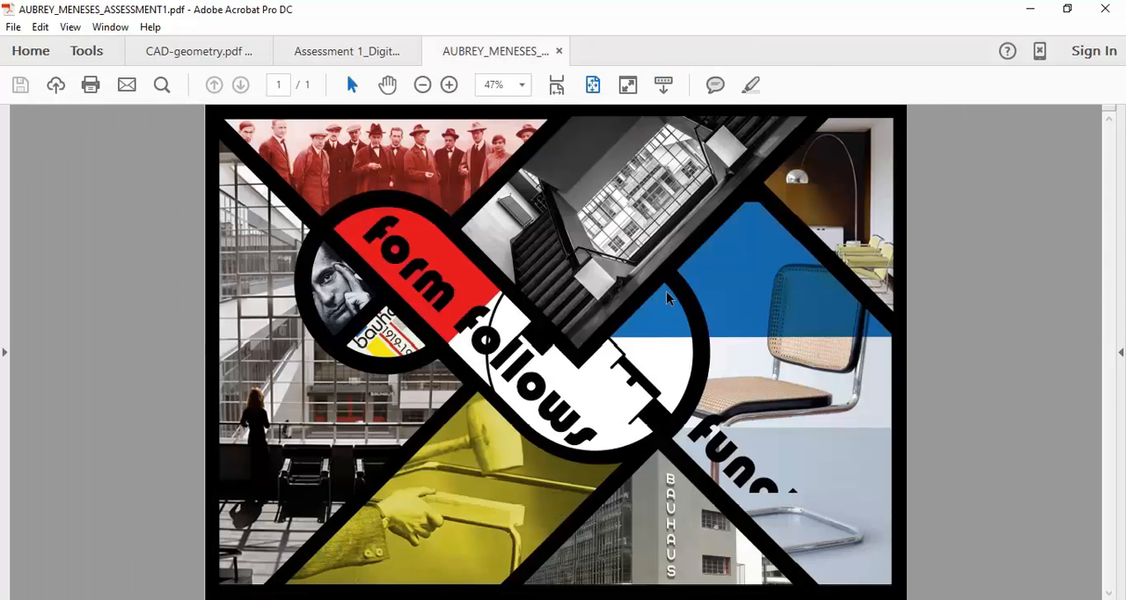
pyautogui.click(1030, 9)
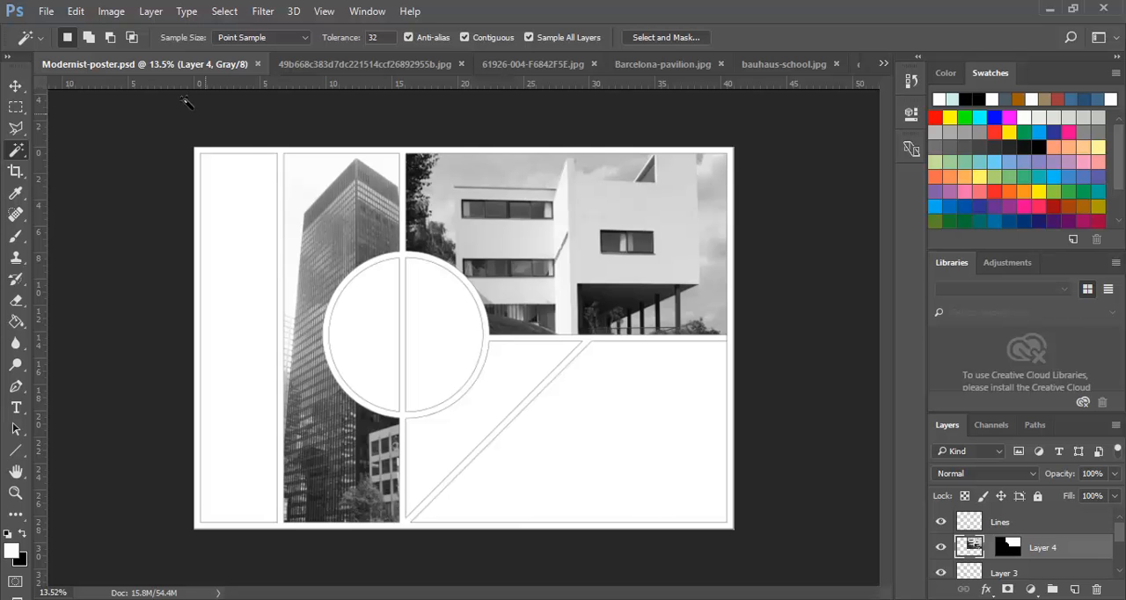
# - Open New border.pdf from the 1RS Digital Comm Studio share, importing its page in Grayscale at 300 pixels/inch
pyautogui.click(45, 11)
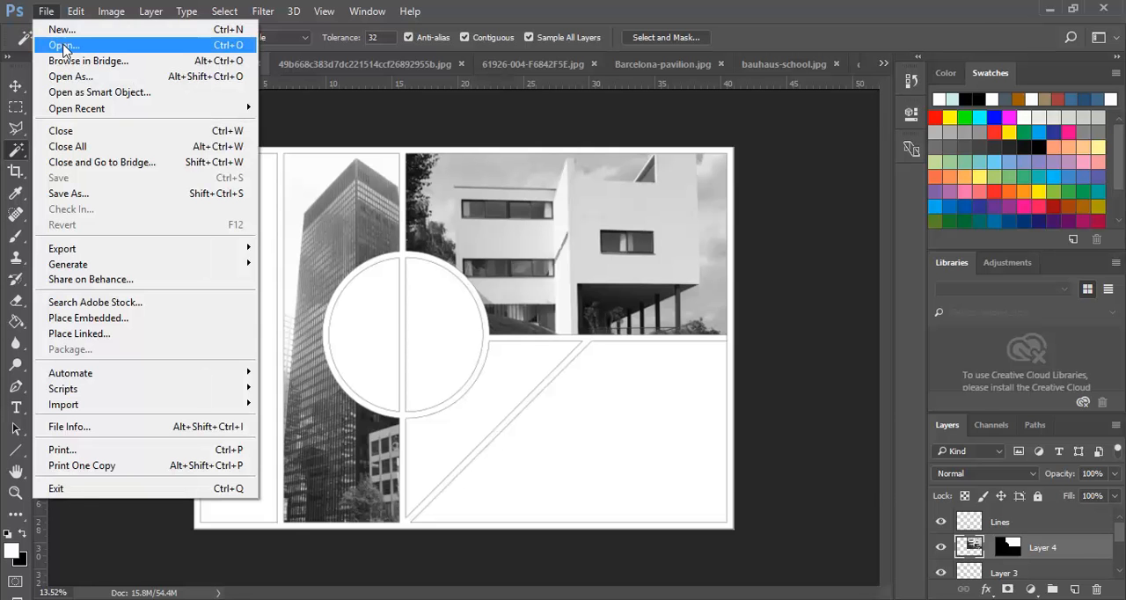
pyautogui.click(63, 48)
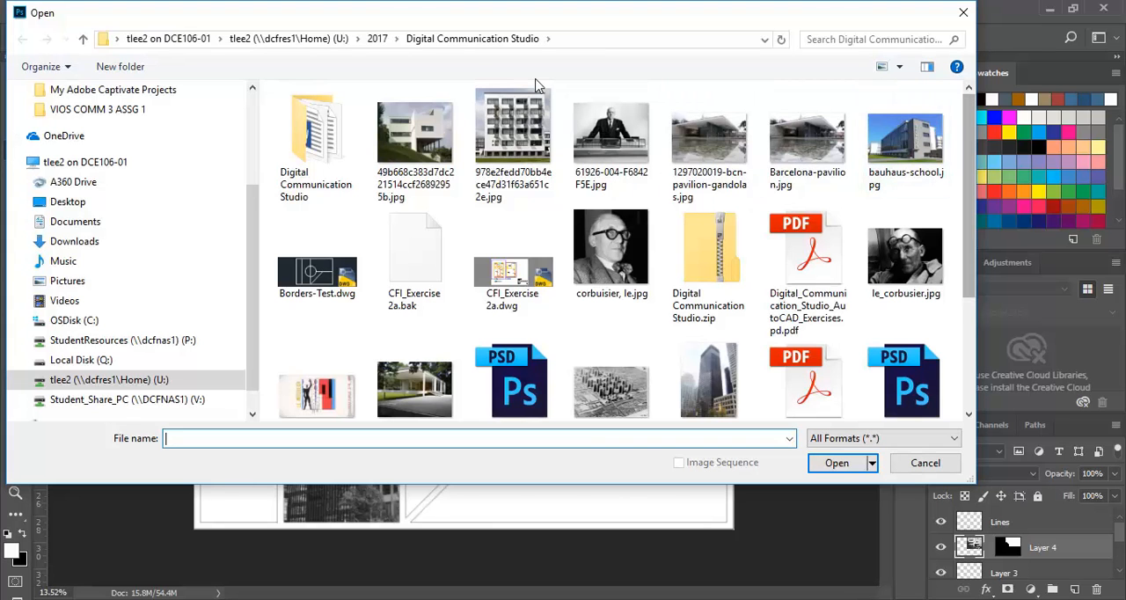
pyautogui.click(128, 401)
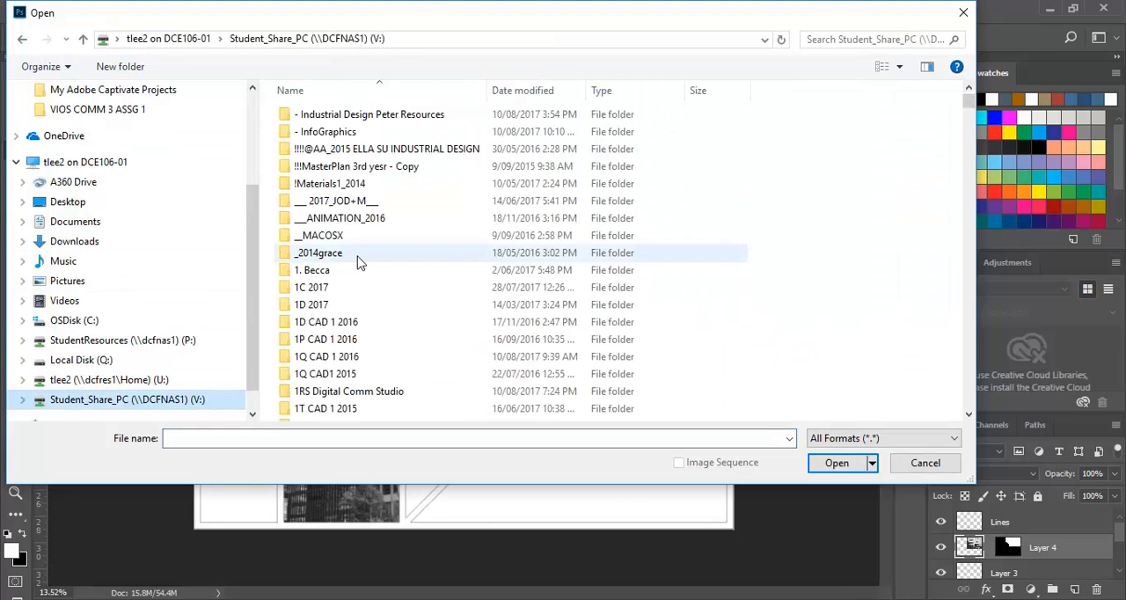
pyautogui.click(308, 392)
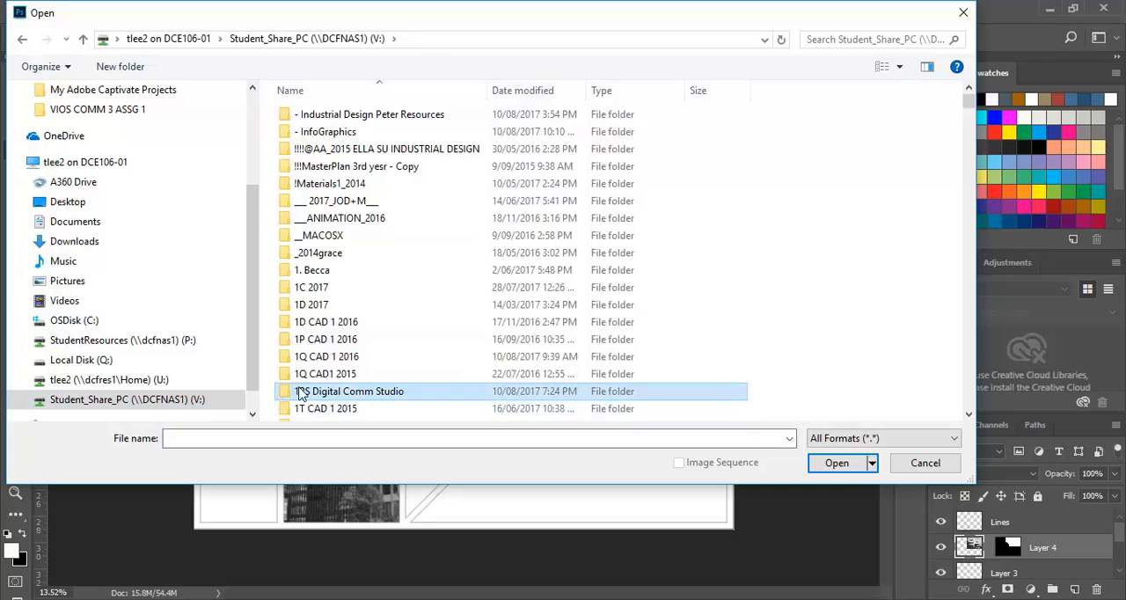
pyautogui.doubleClick(305, 392)
pyautogui.doubleClick(330, 132)
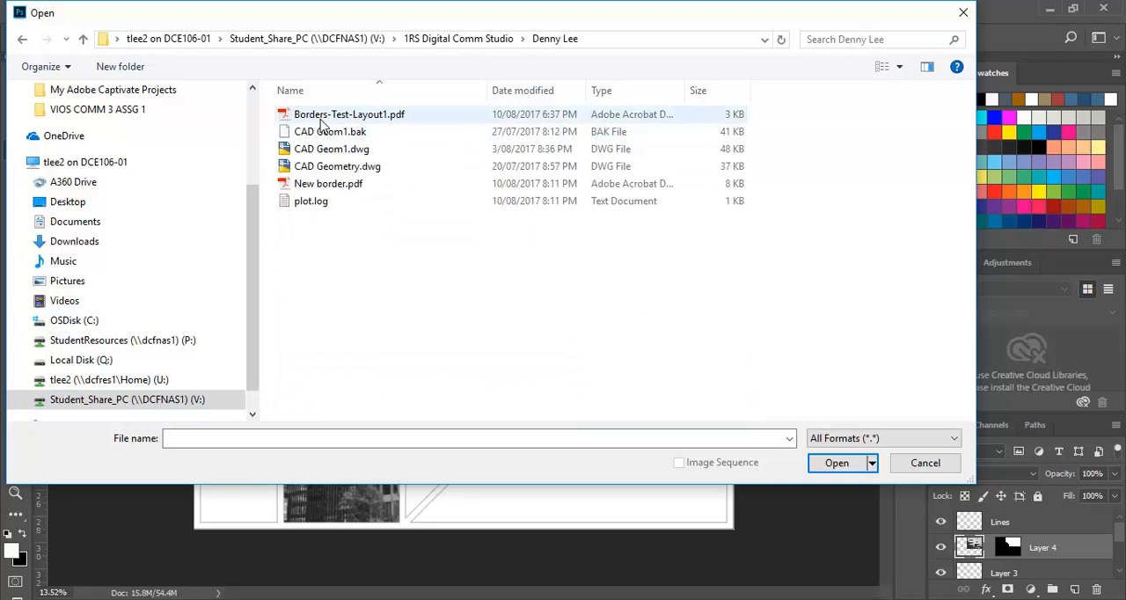
pyautogui.click(319, 186)
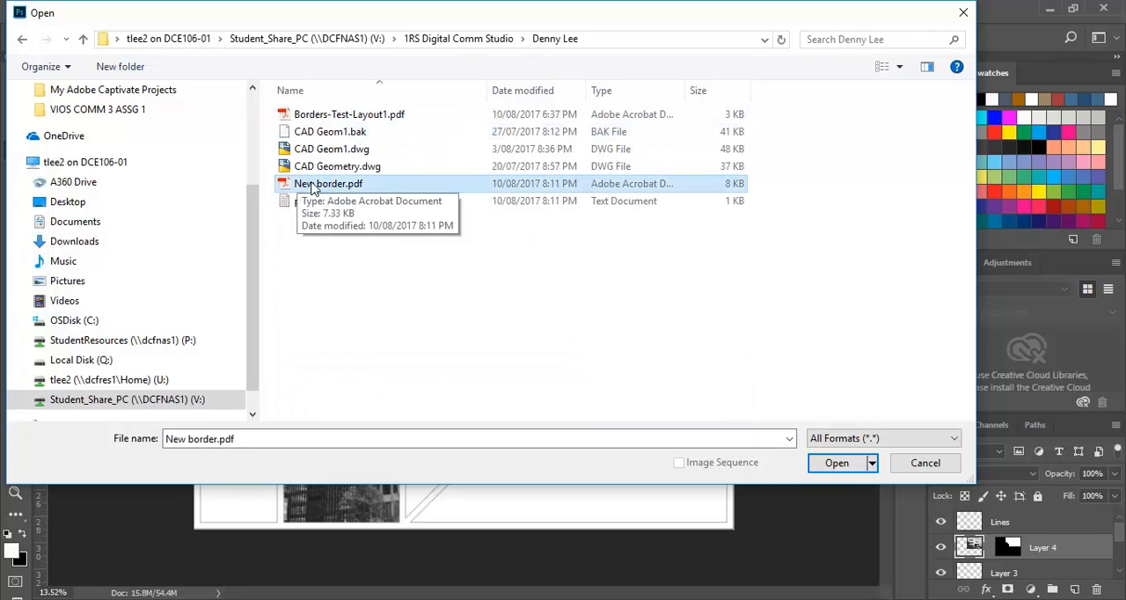
pyautogui.doubleClick(342, 184)
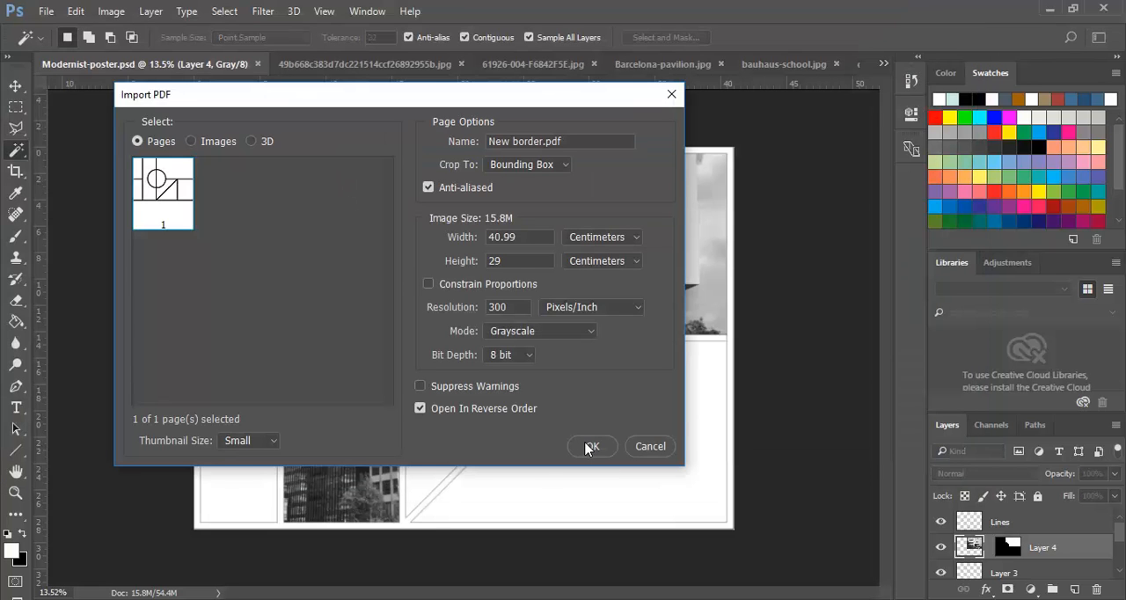
pyautogui.click(591, 447)
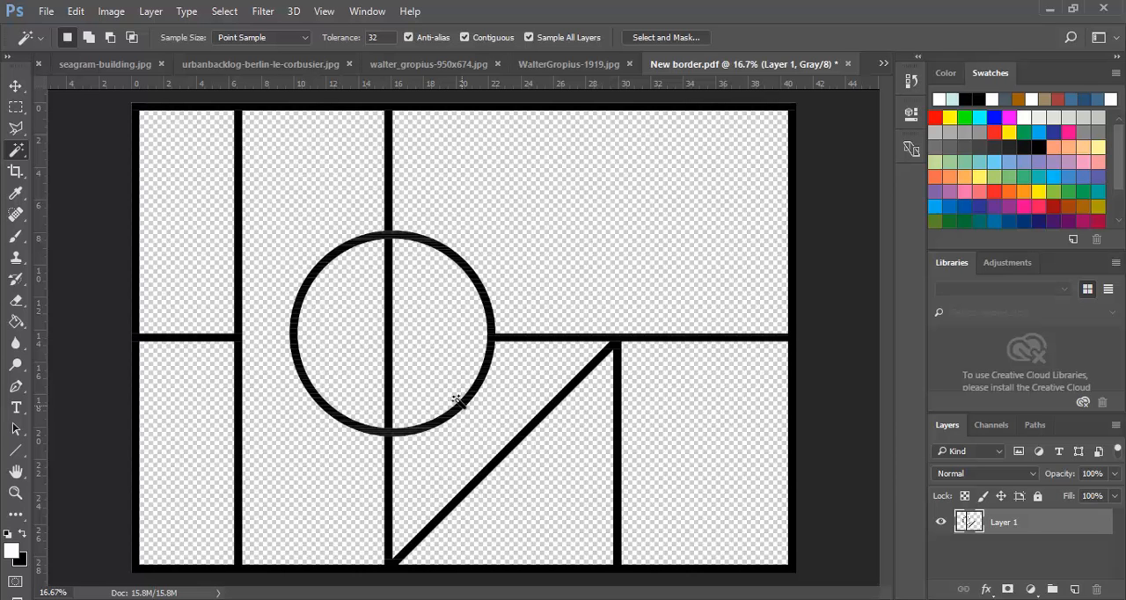
# - Select the entire canvas of New border.pdf and copy the border artwork
pyautogui.click(224, 13)
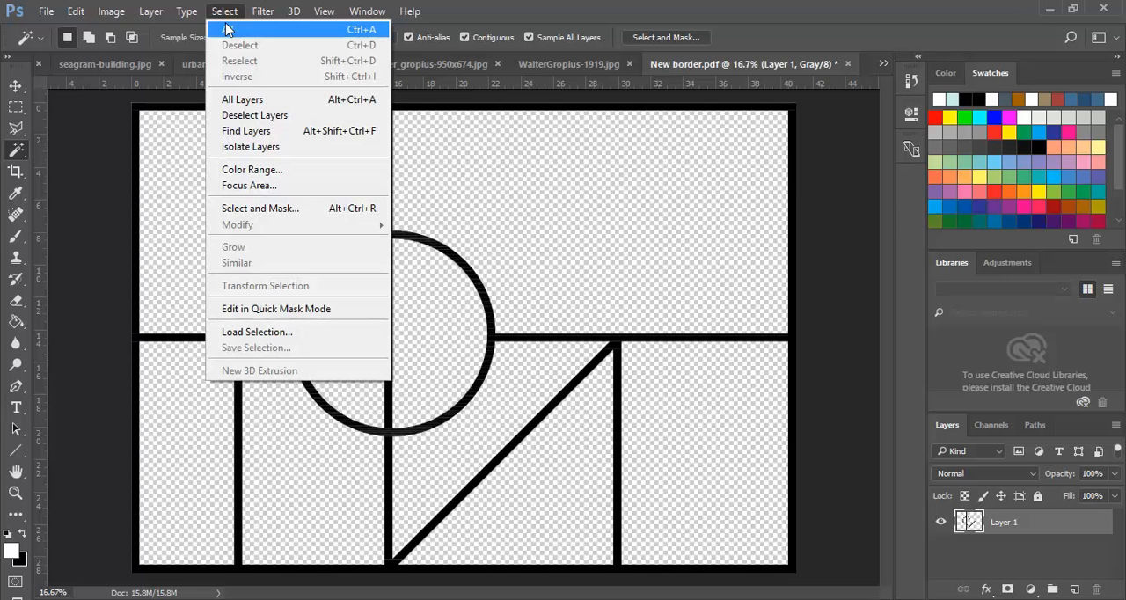
pyautogui.click(227, 30)
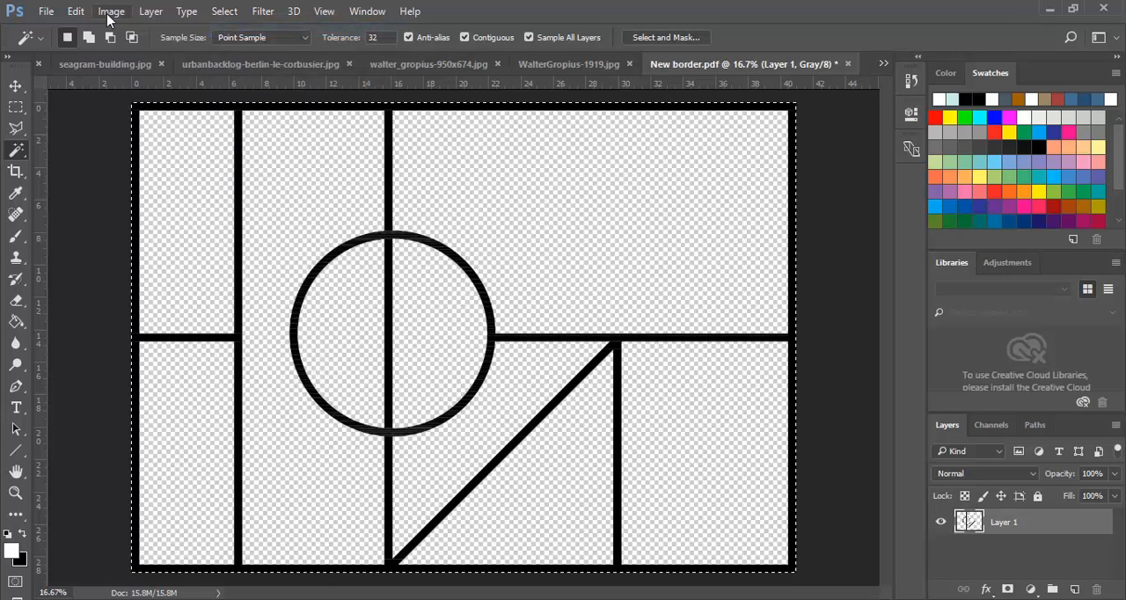
pyautogui.click(76, 12)
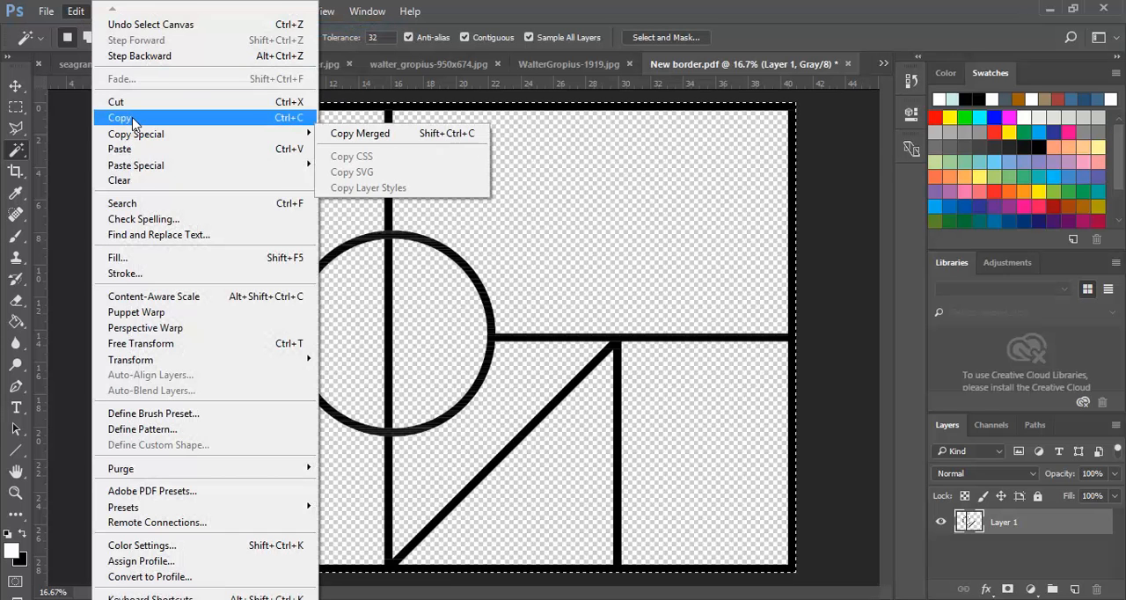
pyautogui.click(132, 119)
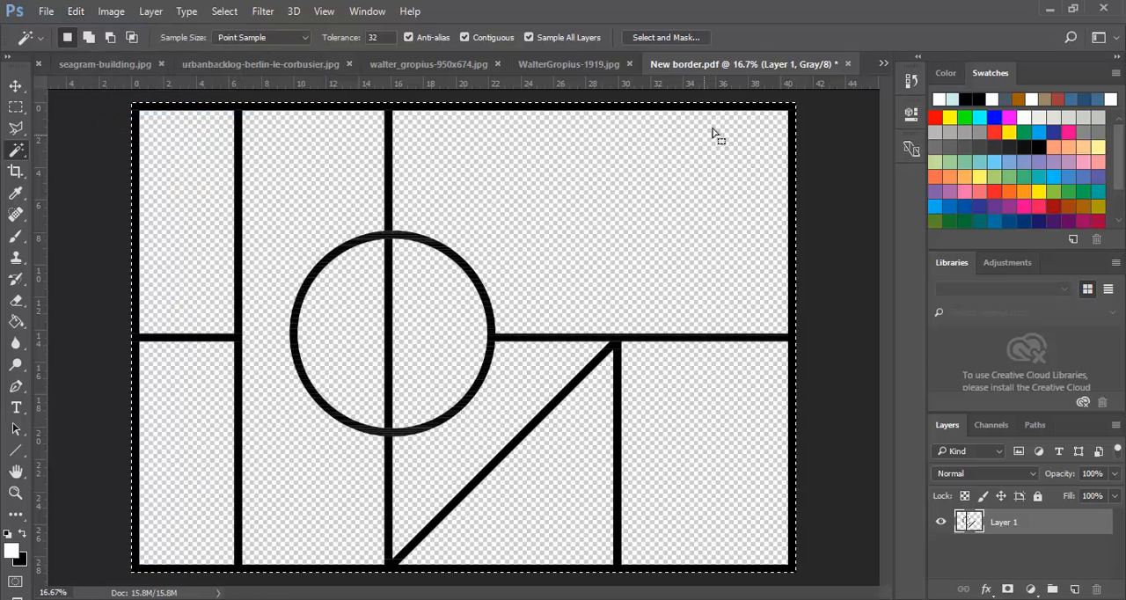
# - Switch to Modernist-poster.psd and hide its Lines layer
pyautogui.click(883, 64)
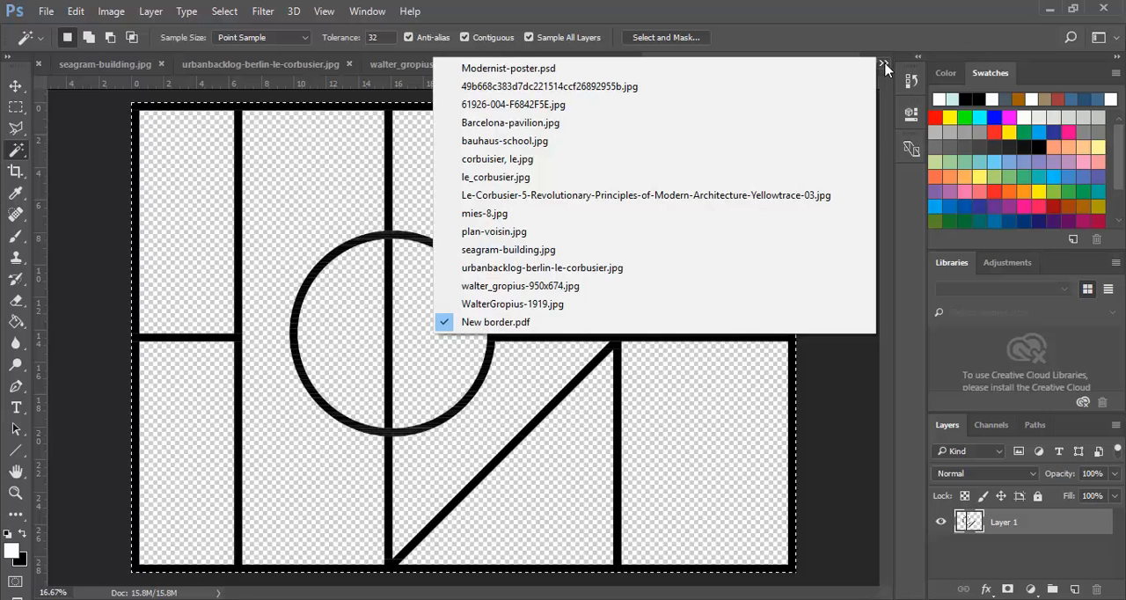
pyautogui.click(510, 71)
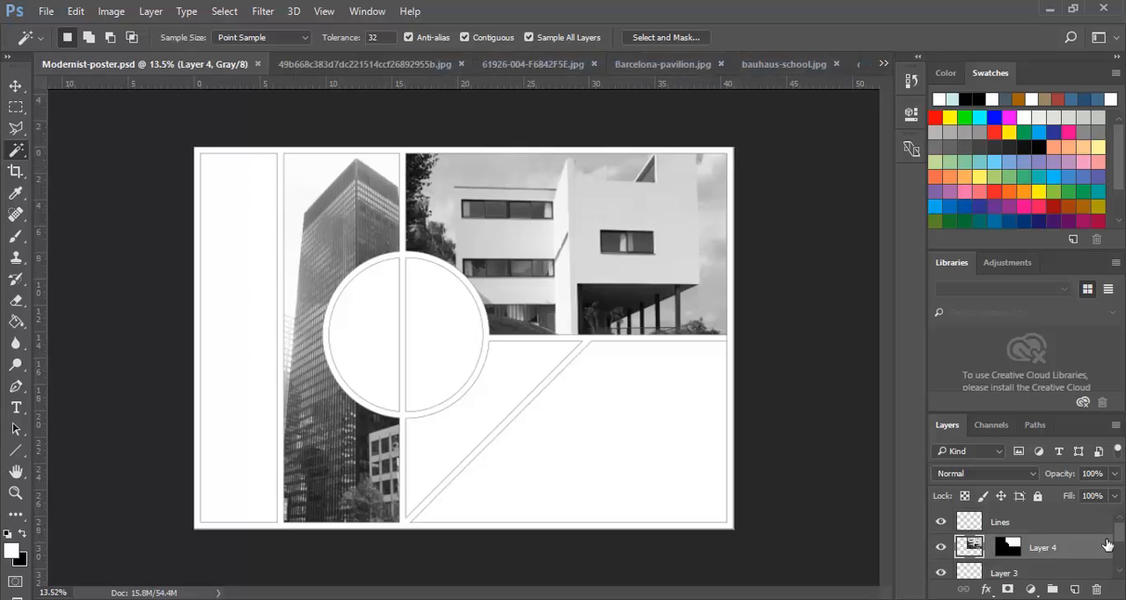
pyautogui.scroll(-2, 1121, 533)
pyautogui.scroll(2, 1120, 519)
pyautogui.click(968, 522)
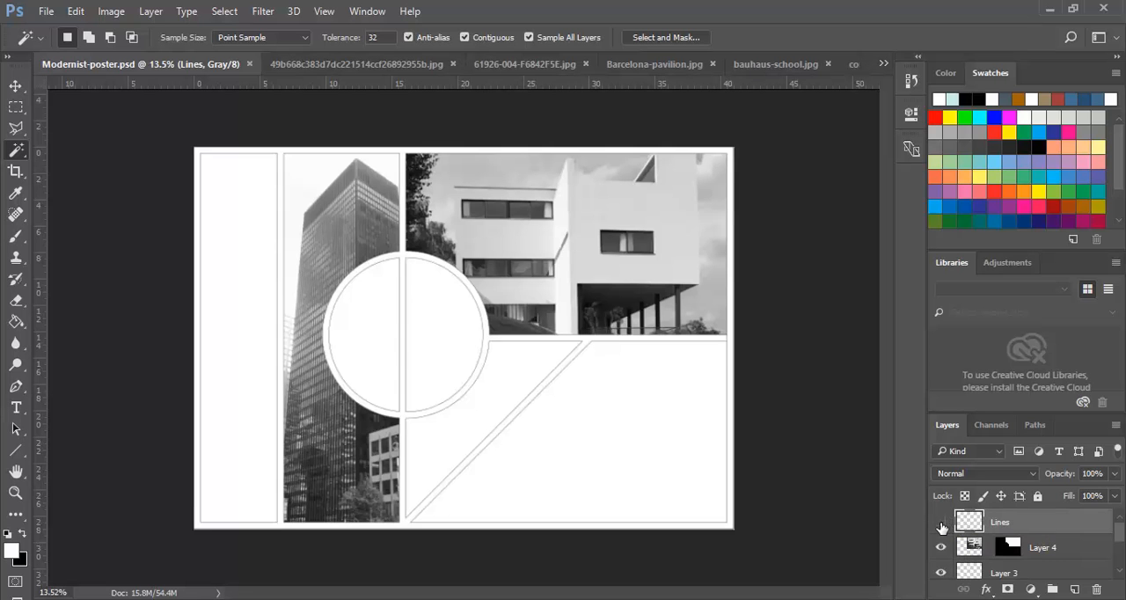
pyautogui.click(941, 524)
pyautogui.click(941, 525)
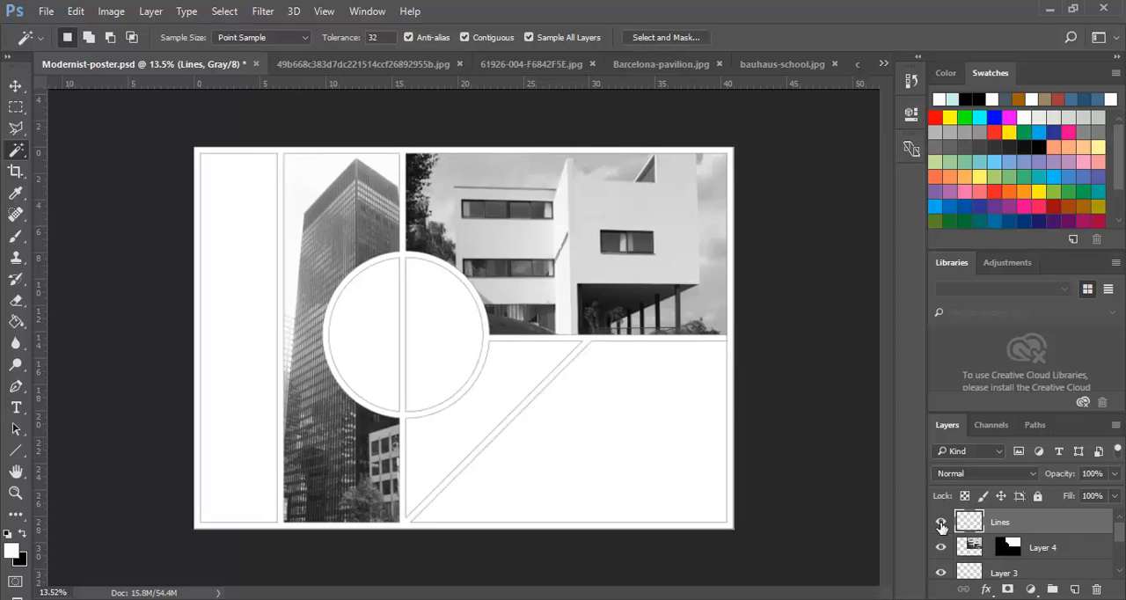
pyautogui.click(941, 525)
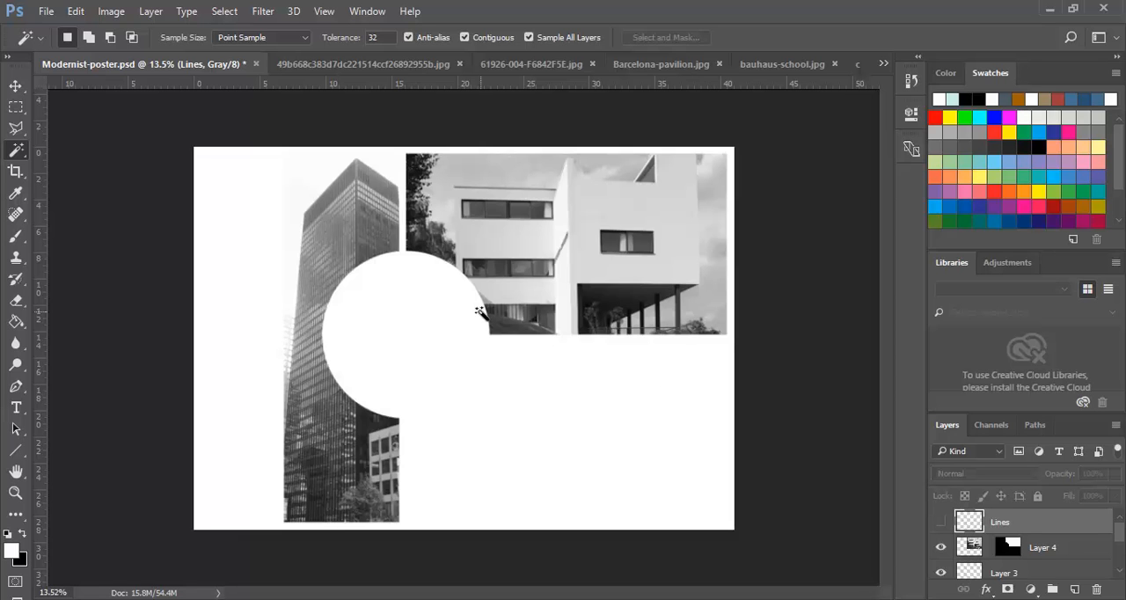
# - Paste the copied border into the poster and delete the hidden Lines layer
pyautogui.click(76, 11)
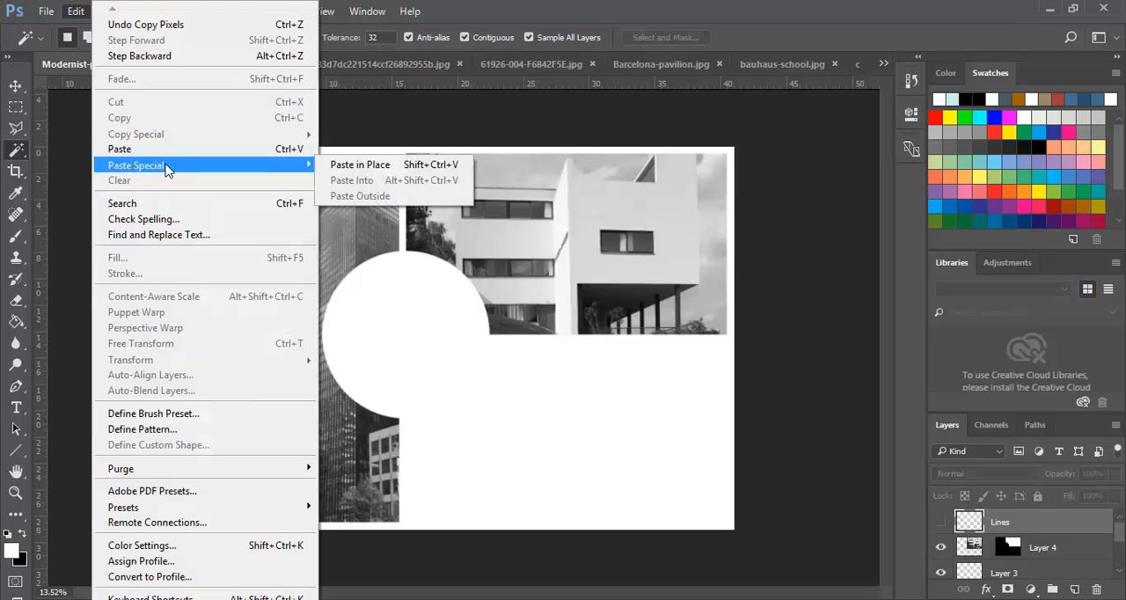
pyautogui.click(119, 149)
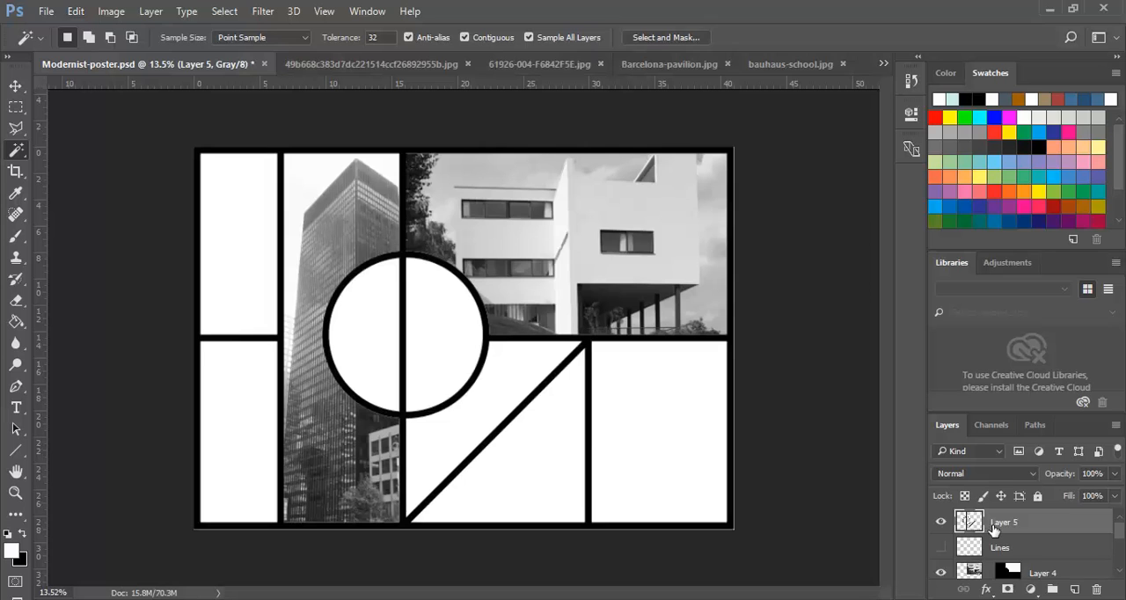
pyautogui.click(968, 547)
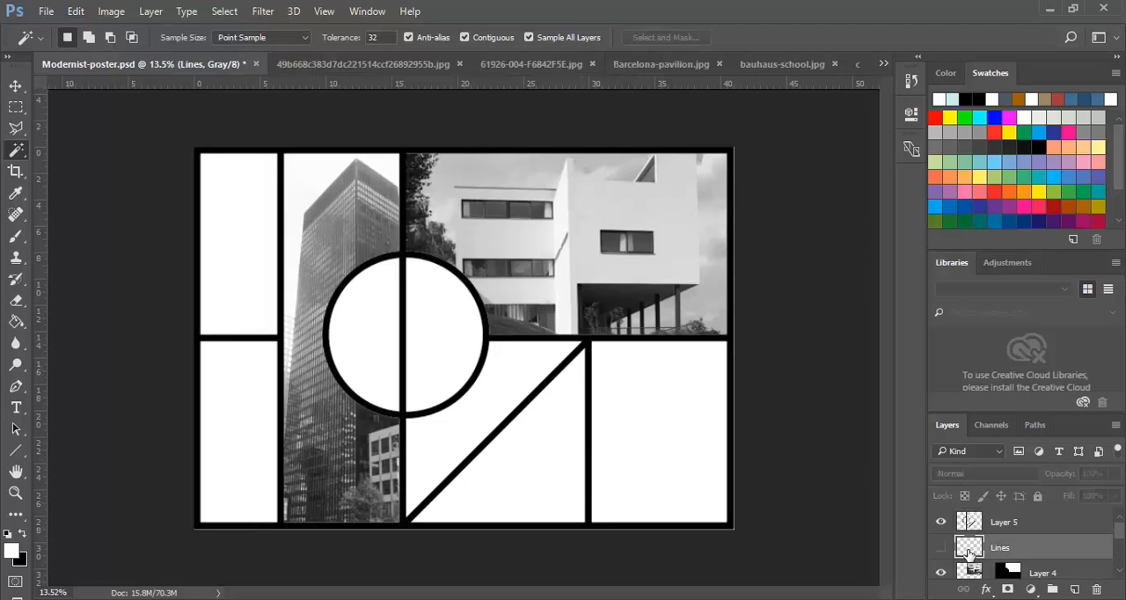
pyautogui.moveTo(970, 549); pyautogui.dragTo(1100, 595)
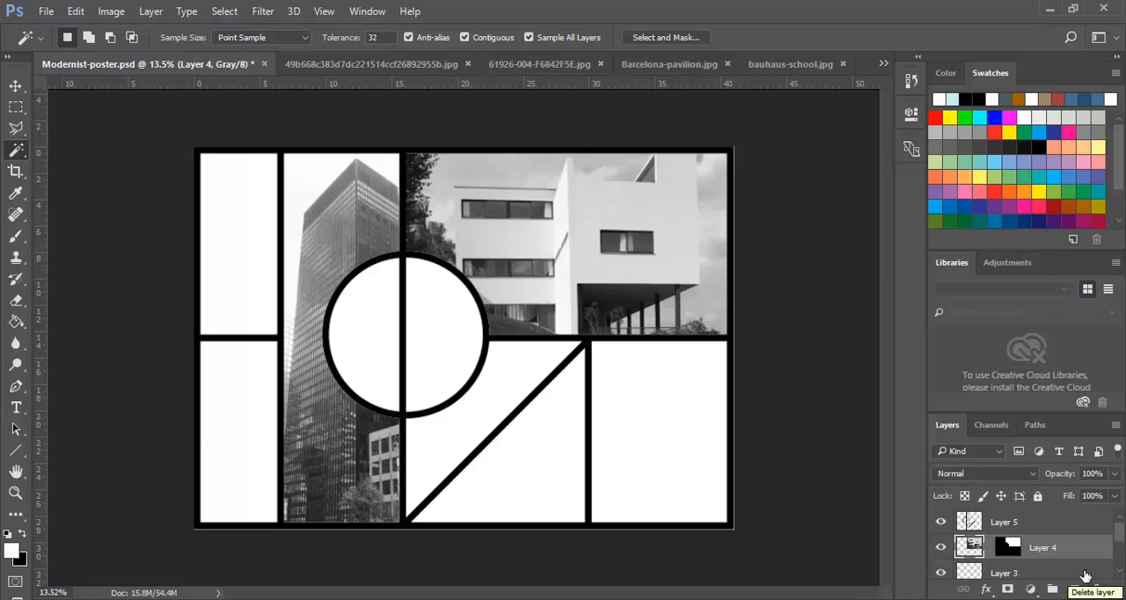
# - Rename the pasted border layer as Lines
pyautogui.click(970, 524)
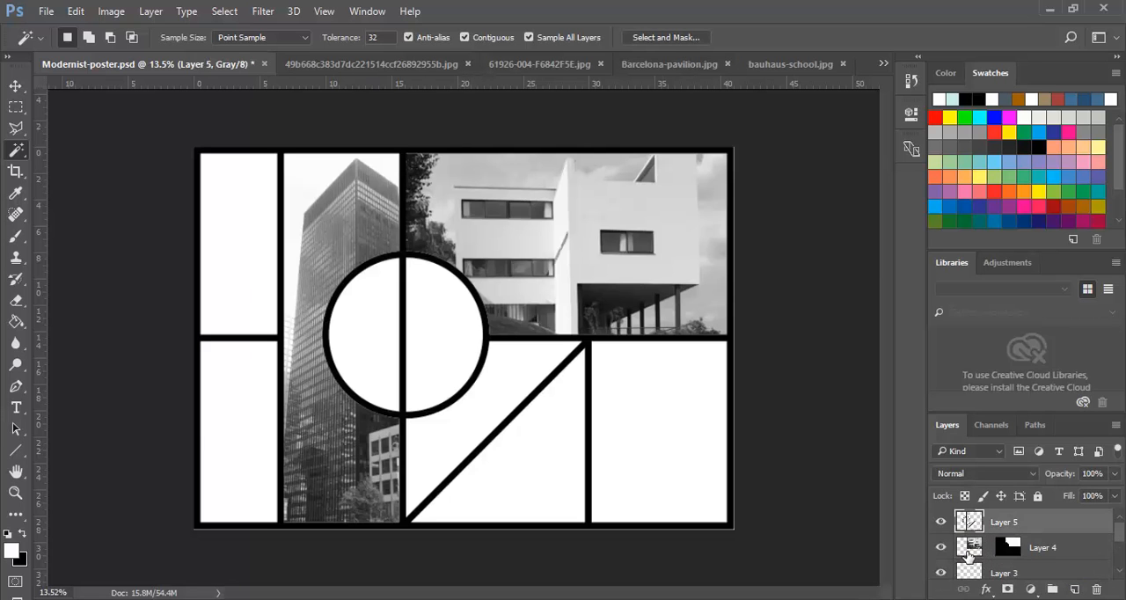
pyautogui.doubleClick(995, 524)
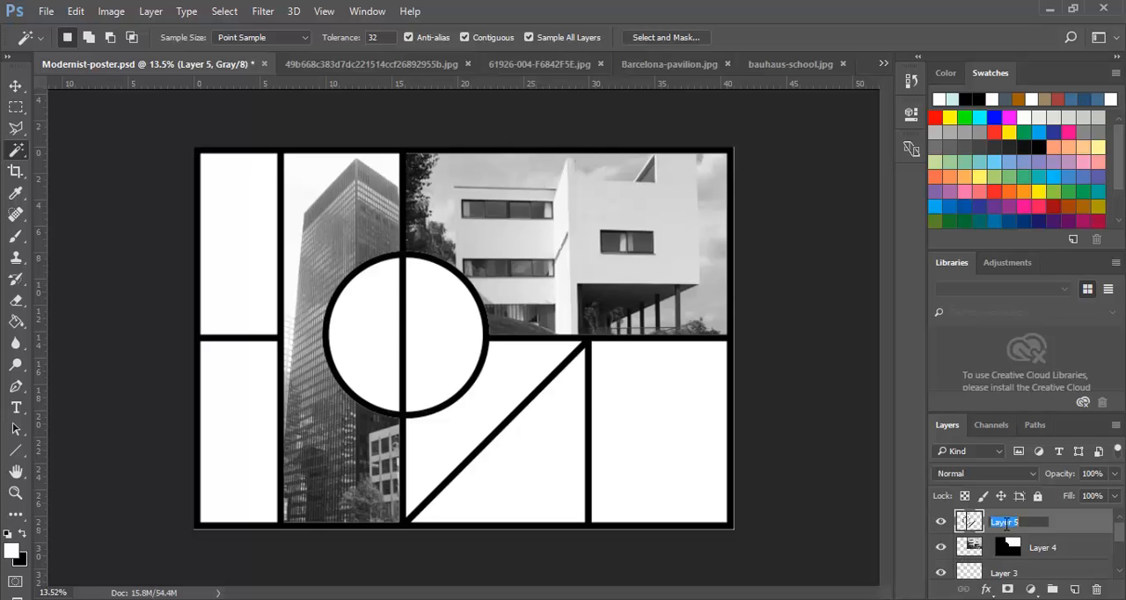
pyautogui.write('Lines')
pyautogui.press('Return')
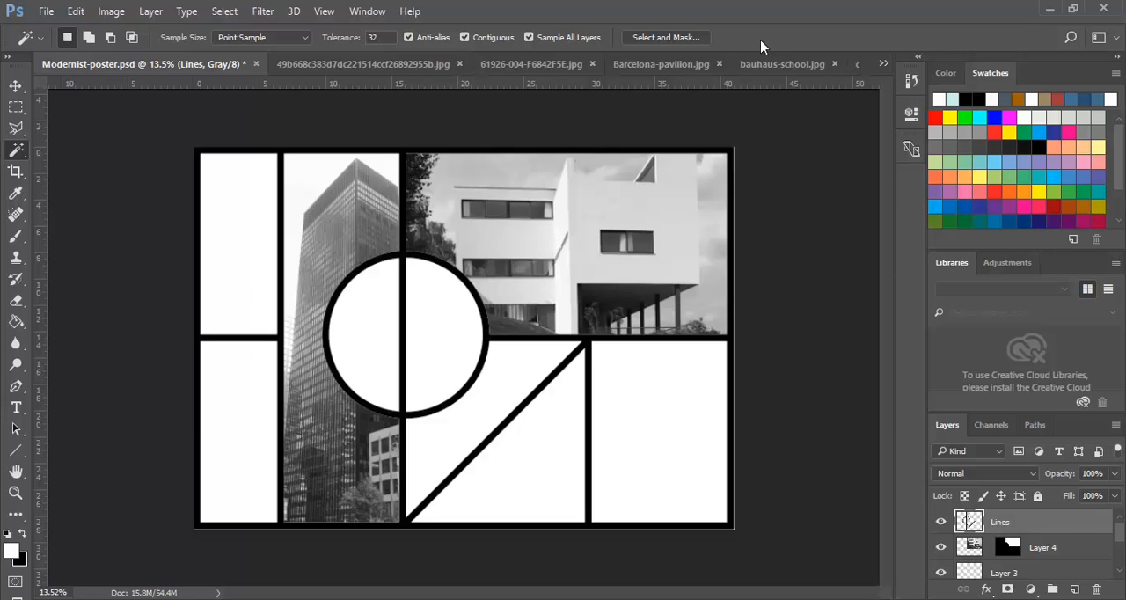
# - Copy the whole bauhaus-school.jpg image and return to Modernist-poster.psd
pyautogui.click(776, 70)
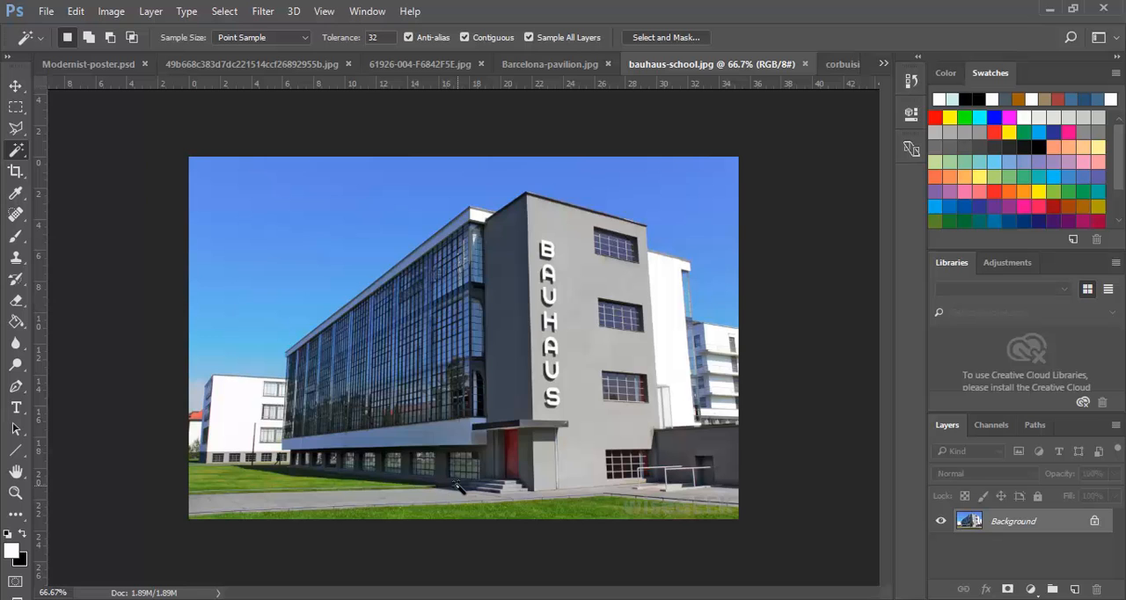
pyautogui.click(225, 13)
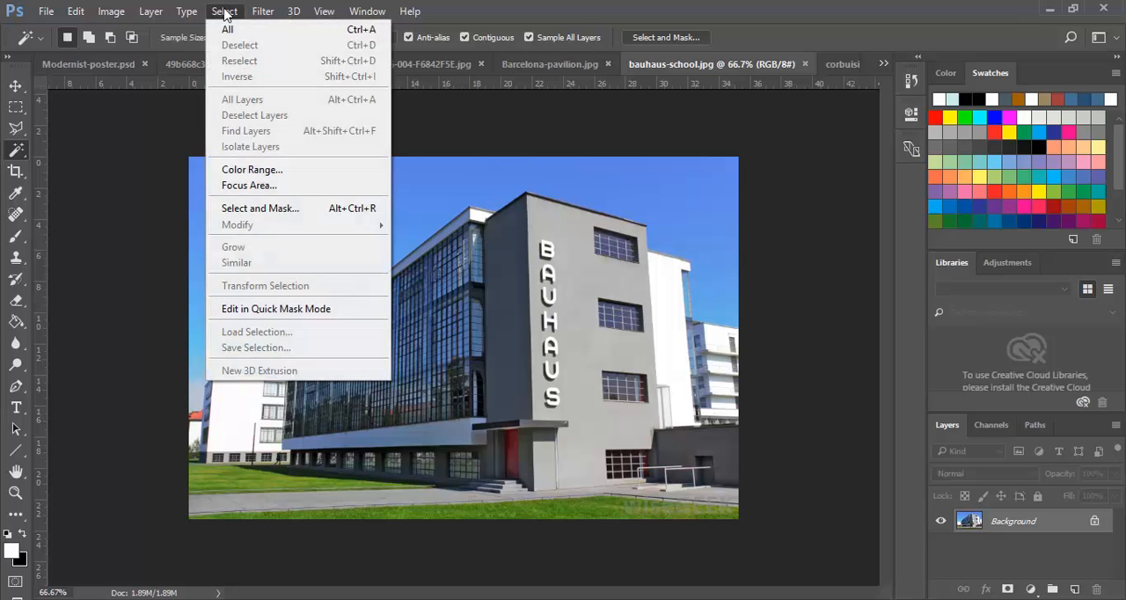
pyautogui.click(224, 29)
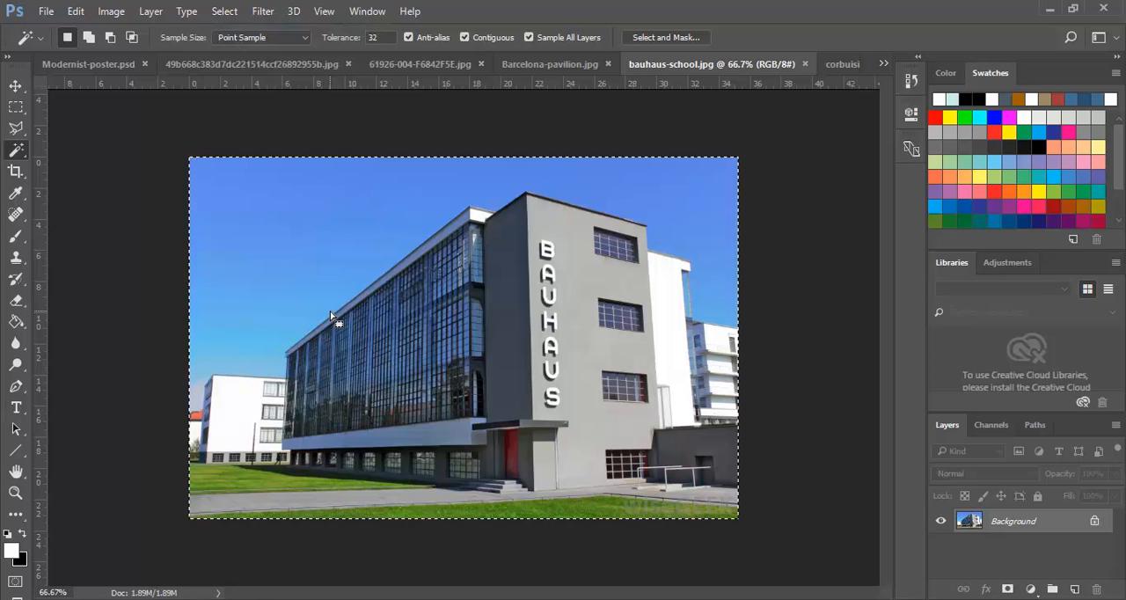
pyautogui.click(76, 11)
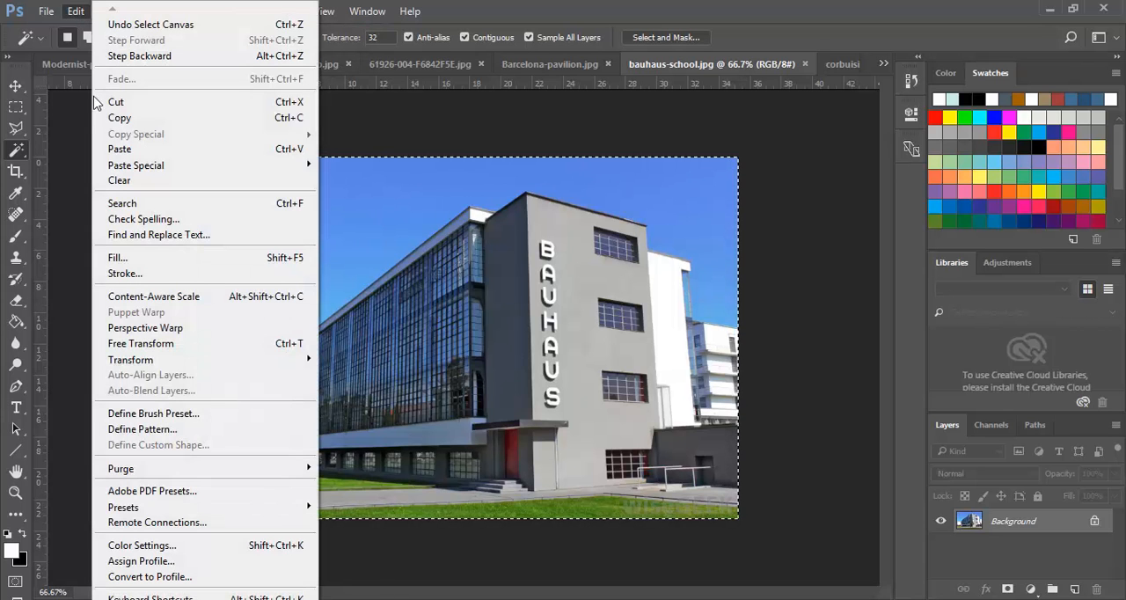
pyautogui.click(122, 118)
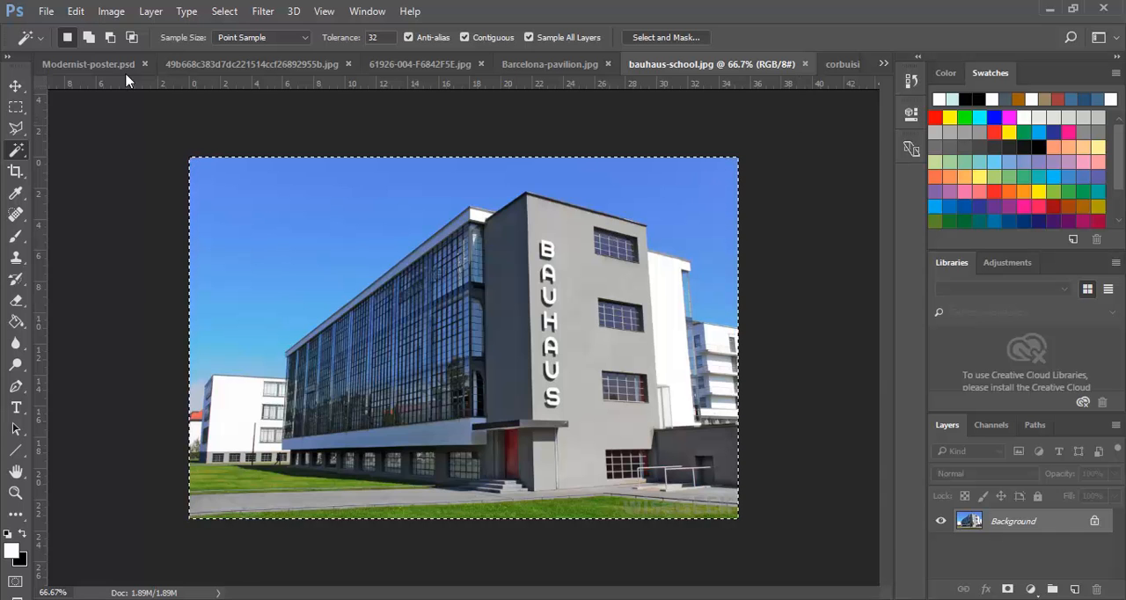
pyautogui.click(78, 69)
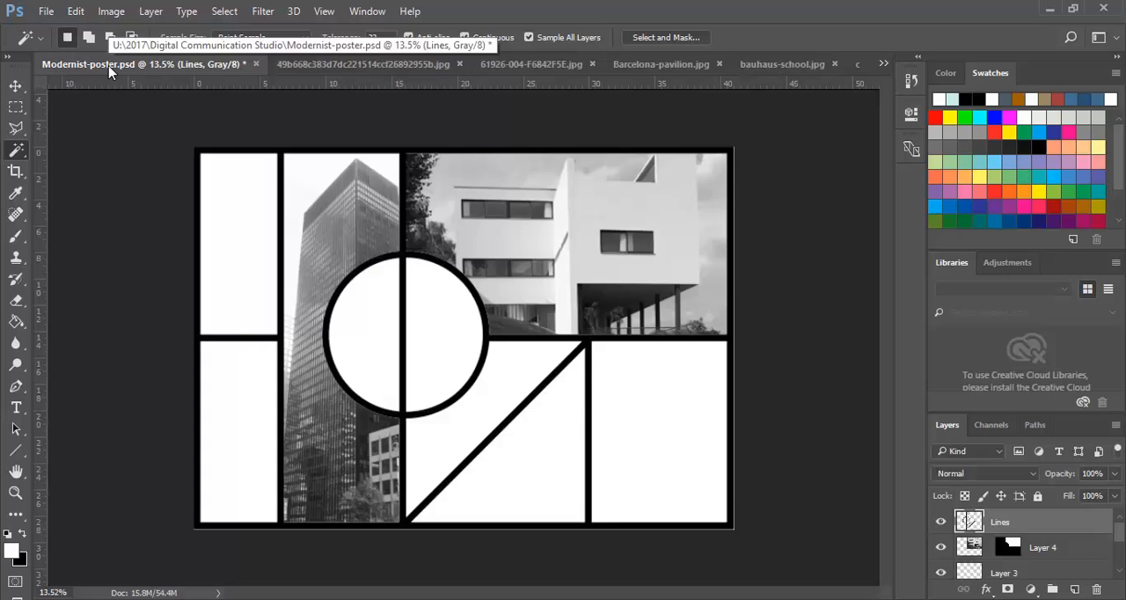
# - Try converting the poster to RGB Color with its layers merged, and undo the conversion
pyautogui.click(112, 13)
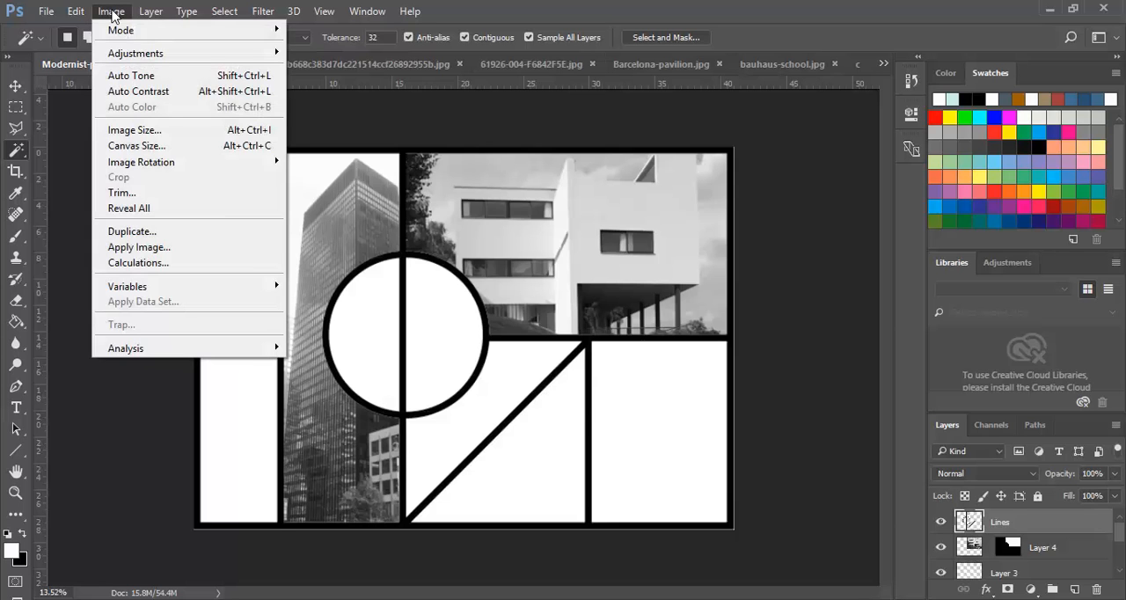
pyautogui.moveTo(143, 31)
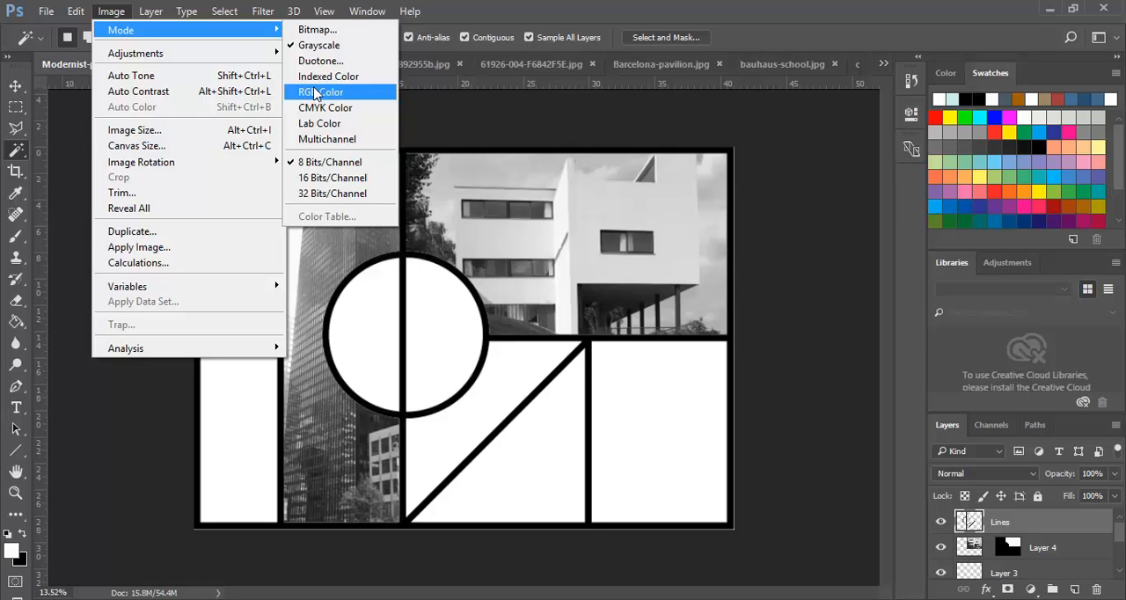
pyautogui.click(319, 93)
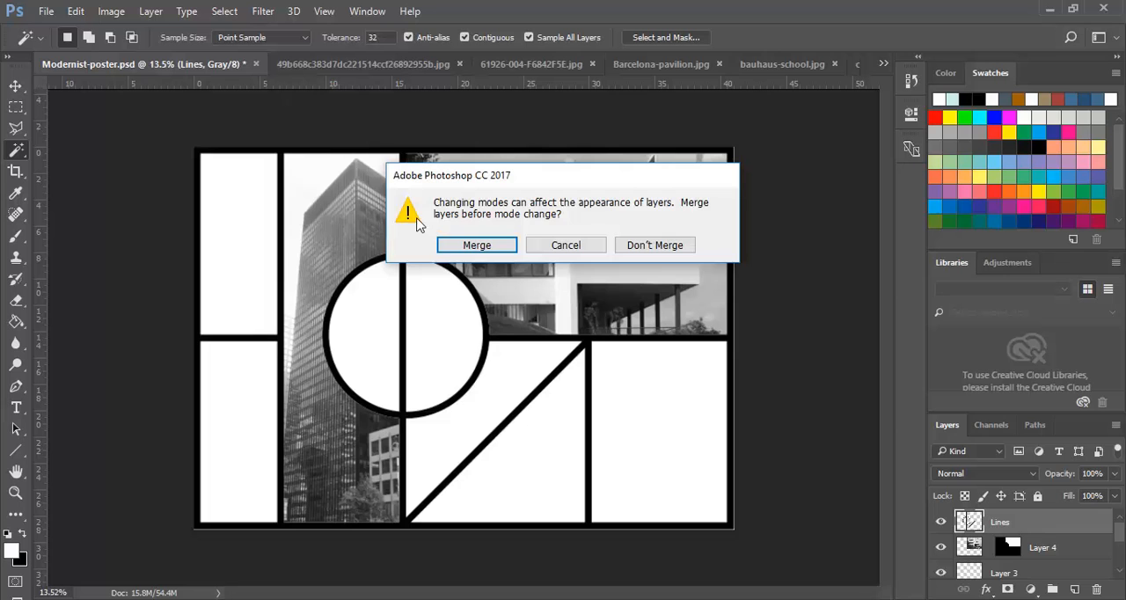
pyautogui.click(469, 248)
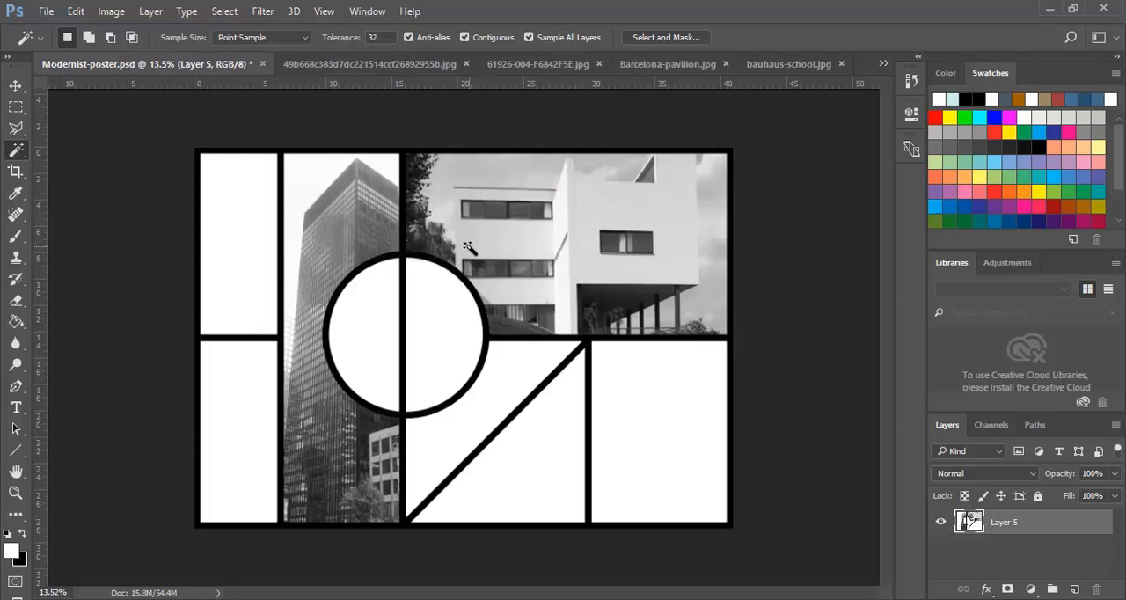
pyautogui.click(75, 11)
pyautogui.click(138, 28)
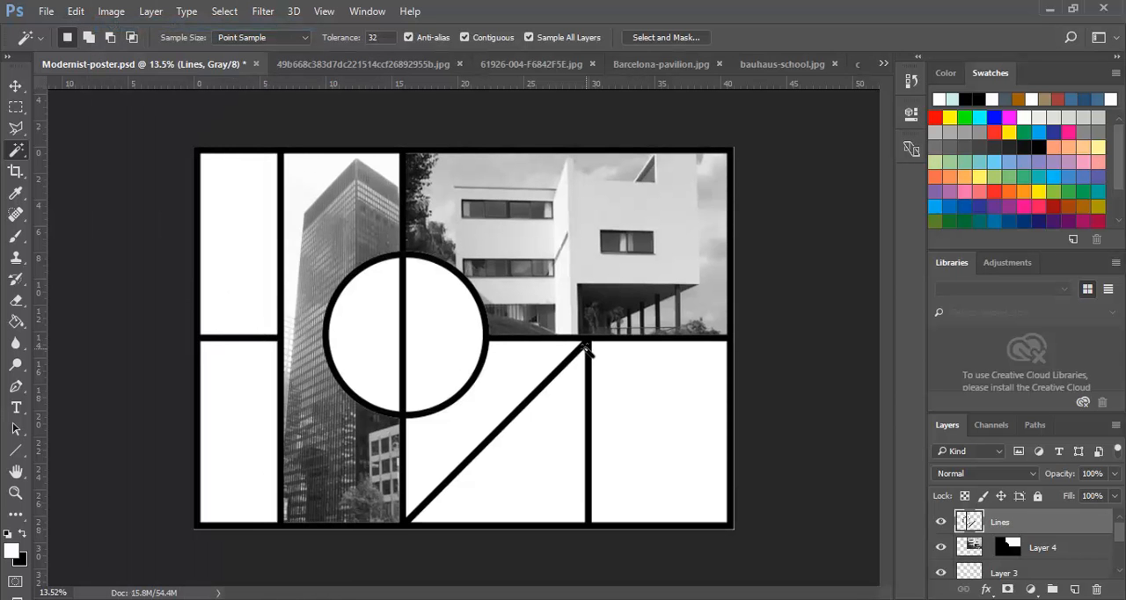
# - Convert the poster to RGB Color mode without merging its layers
pyautogui.click(112, 11)
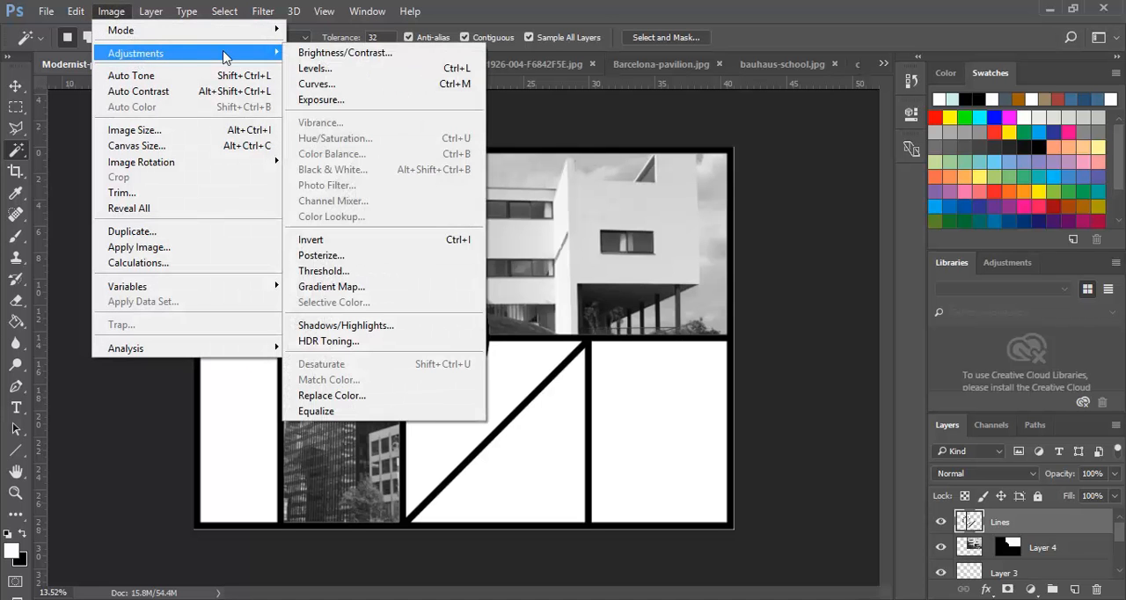
pyautogui.moveTo(189, 32)
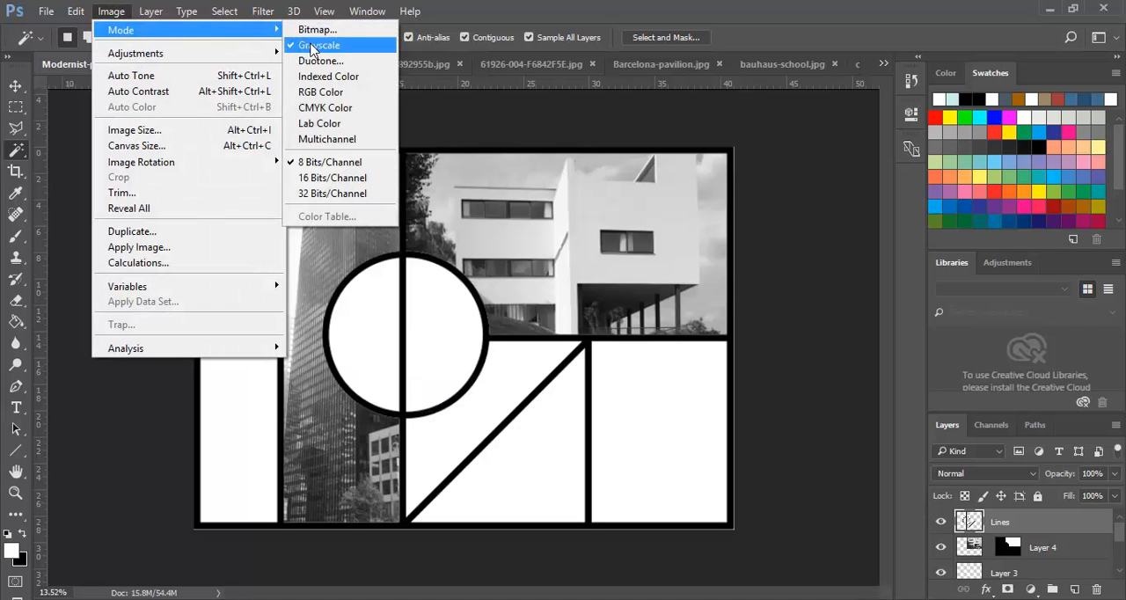
pyautogui.click(318, 92)
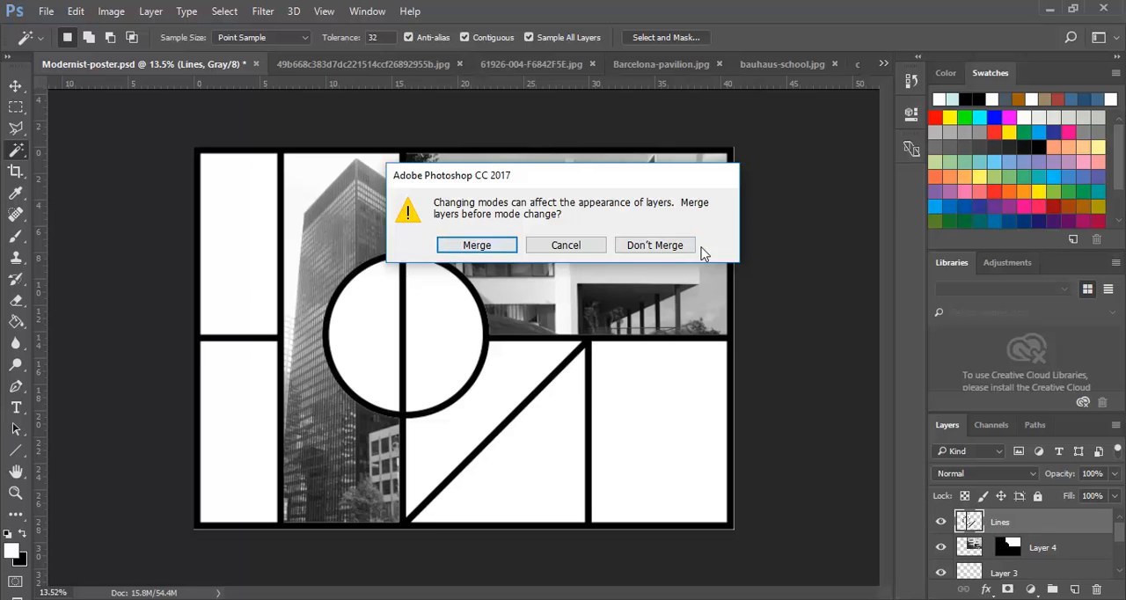
pyautogui.click(651, 248)
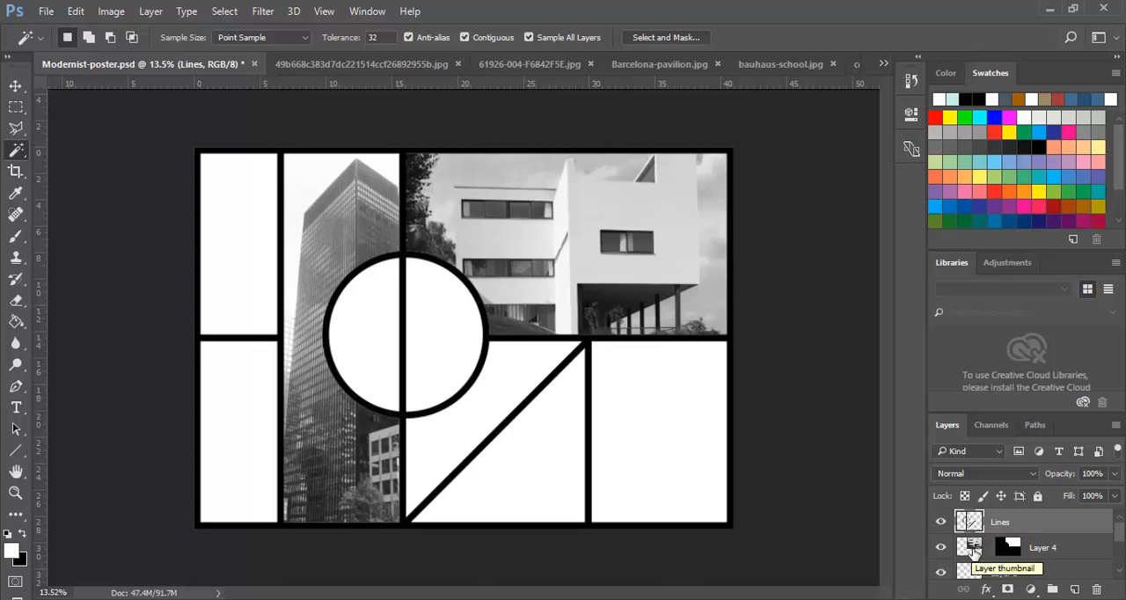
# - With Layer 4 active, select the right half of the circle and paste the copied Bauhaus photo into it
pyautogui.click(972, 549)
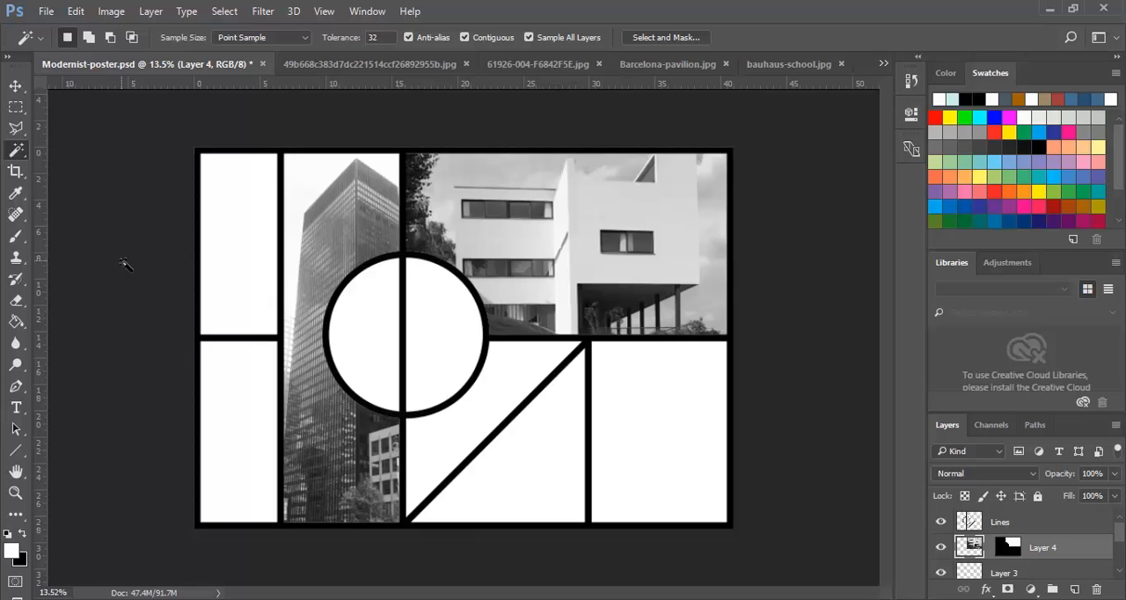
pyautogui.click(448, 339)
pyautogui.click(76, 12)
pyautogui.moveTo(121, 167)
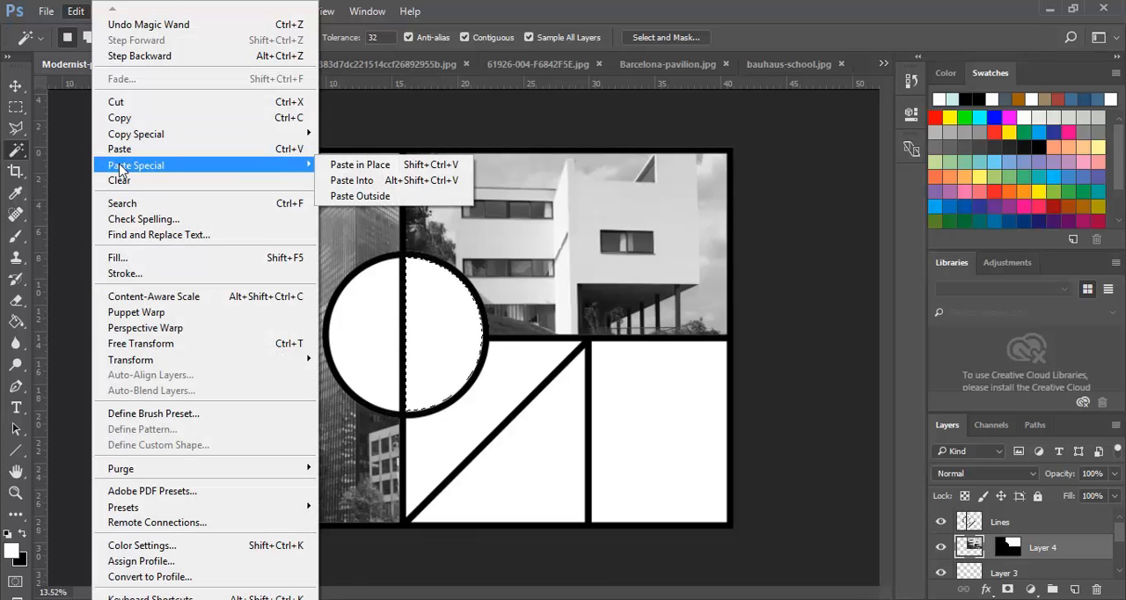
pyautogui.click(354, 181)
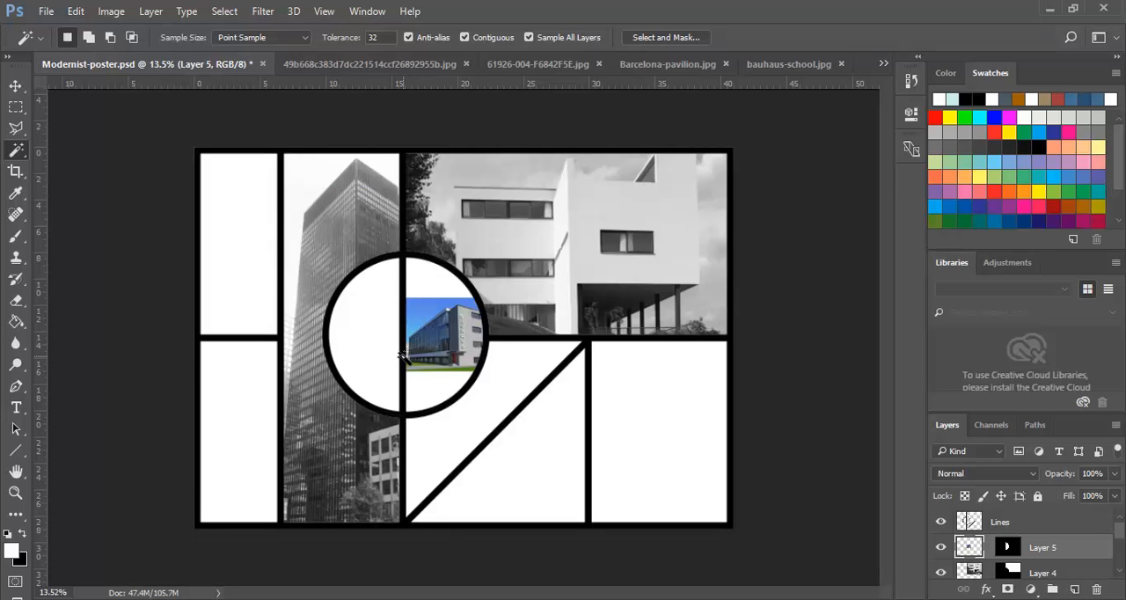
# - Scale the Bauhaus photo to about 225.6% and position it so the building's BAUHAUS lettering sits in the right half-circle
pyautogui.click(76, 12)
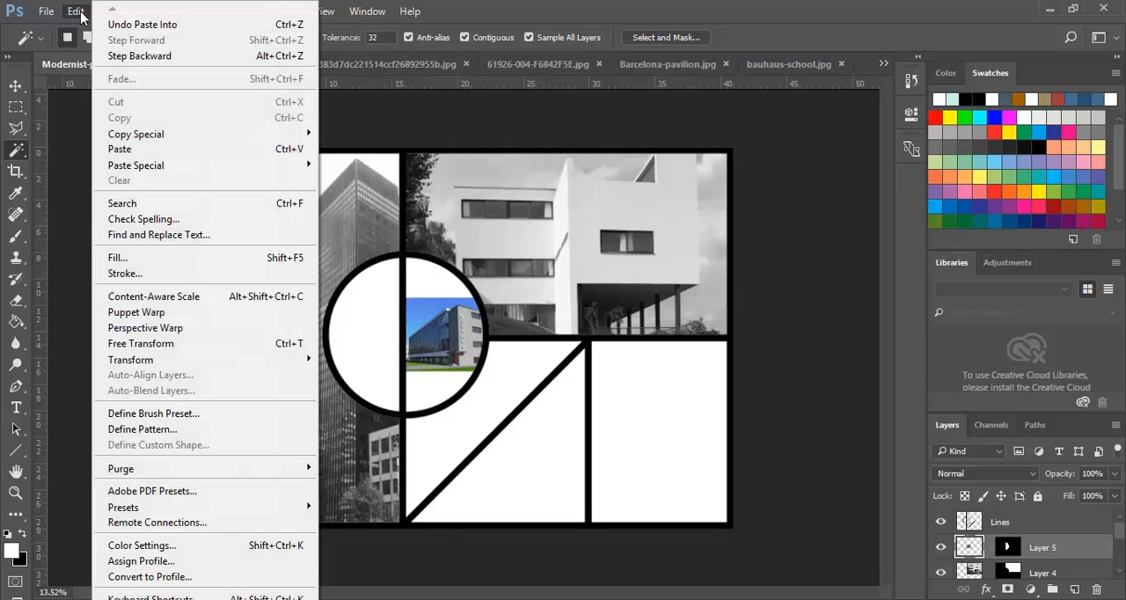
pyautogui.click(158, 344)
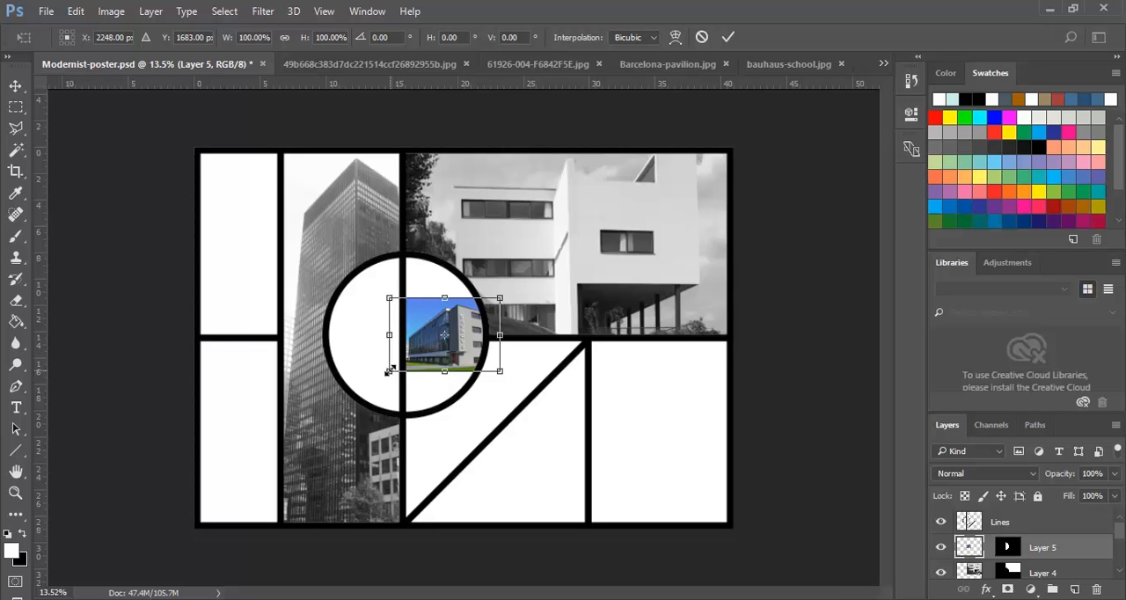
pyautogui.moveTo(386, 373); pyautogui.dragTo(320, 418)
pyautogui.moveTo(501, 300); pyautogui.dragTo(534, 207)
pyautogui.moveTo(464, 359); pyautogui.dragTo(423, 362)
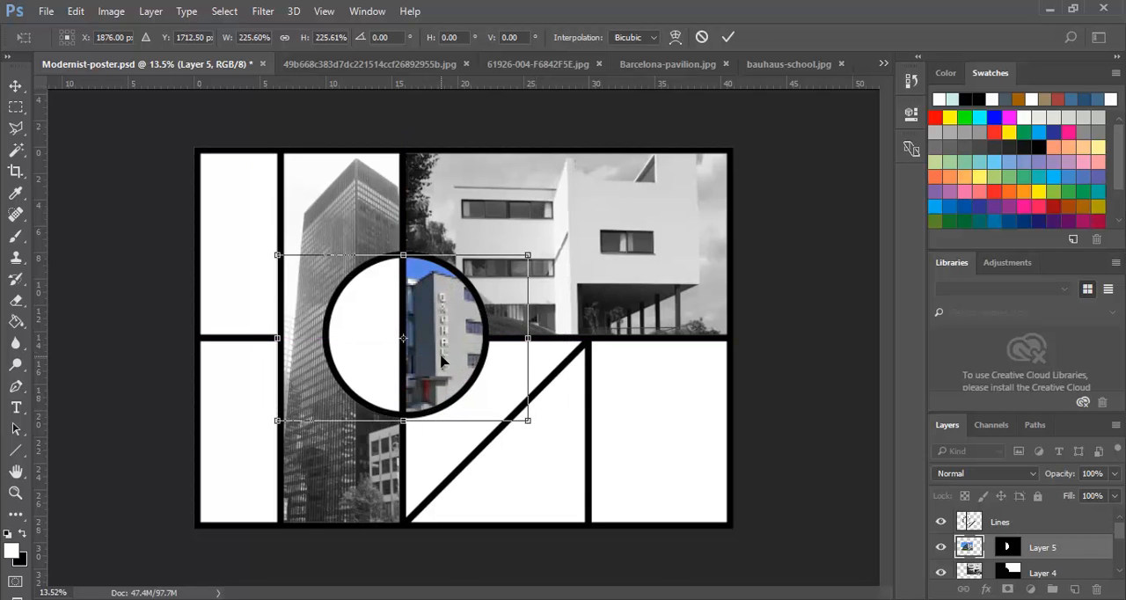
pyautogui.press('Right')
pyautogui.press('Right')
pyautogui.press('Right')
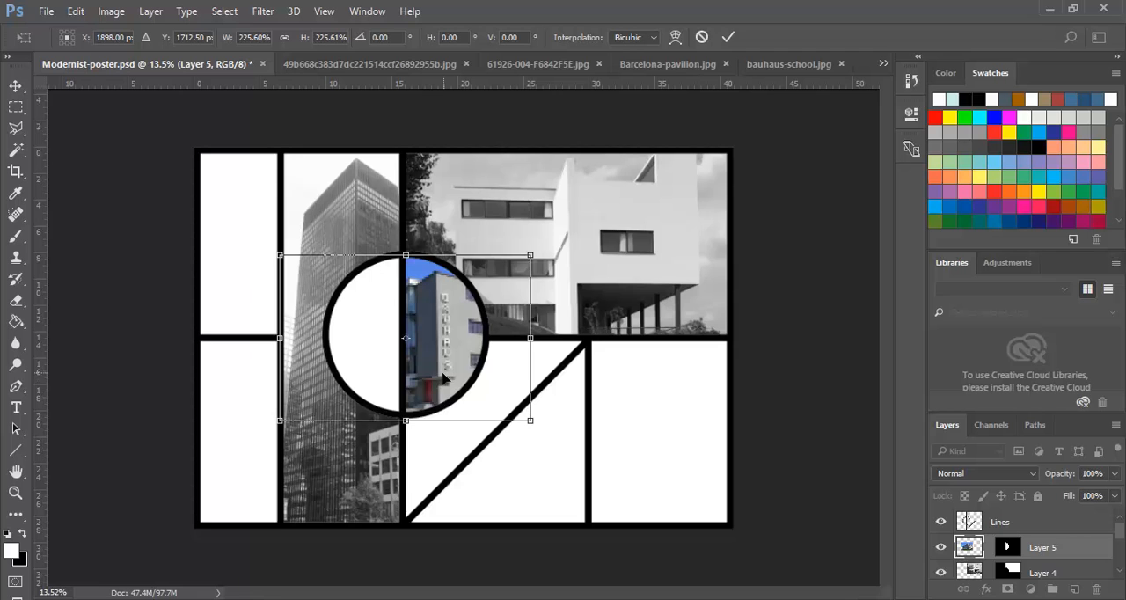
pyautogui.press('Return')
pyautogui.press('w')
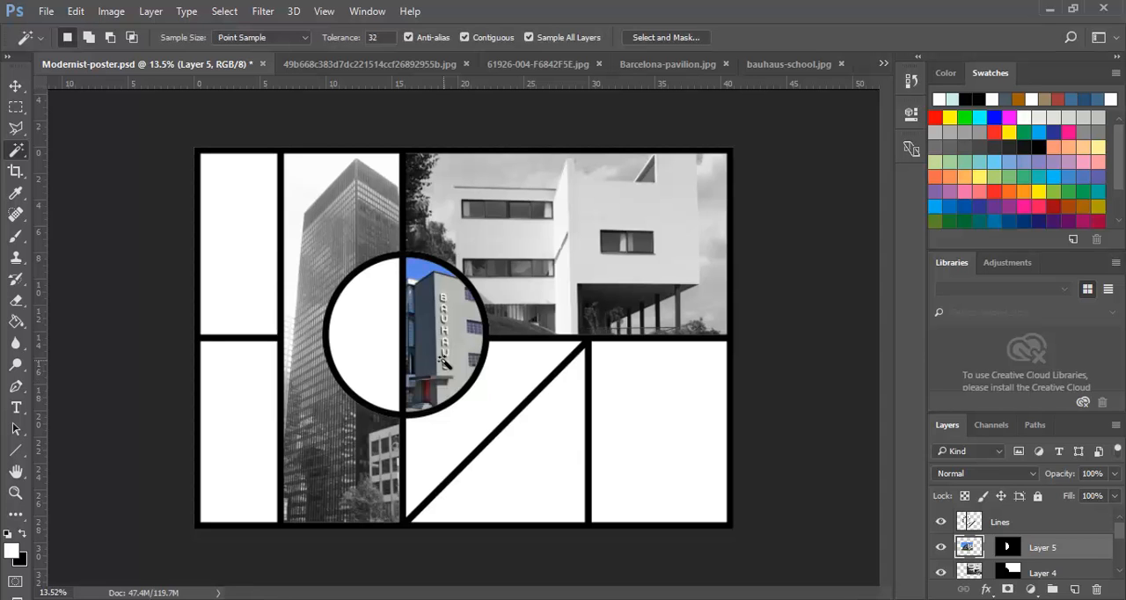
# - Look through the open photos, copy the whole le_corbusier.jpg image and return to Modernist-poster.psd
pyautogui.click(372, 64)
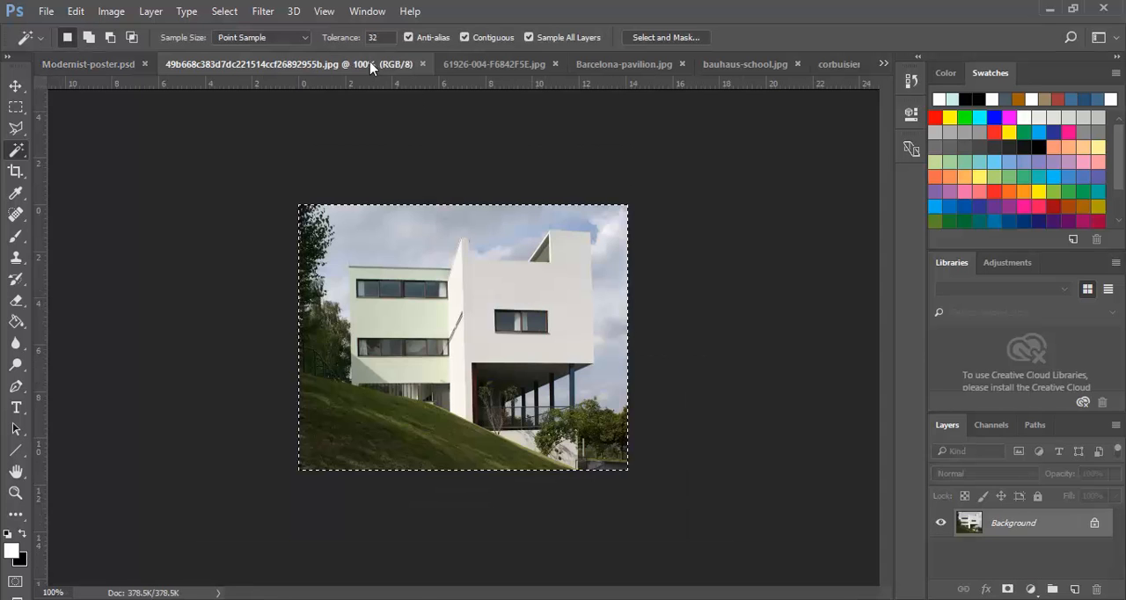
pyautogui.click(476, 65)
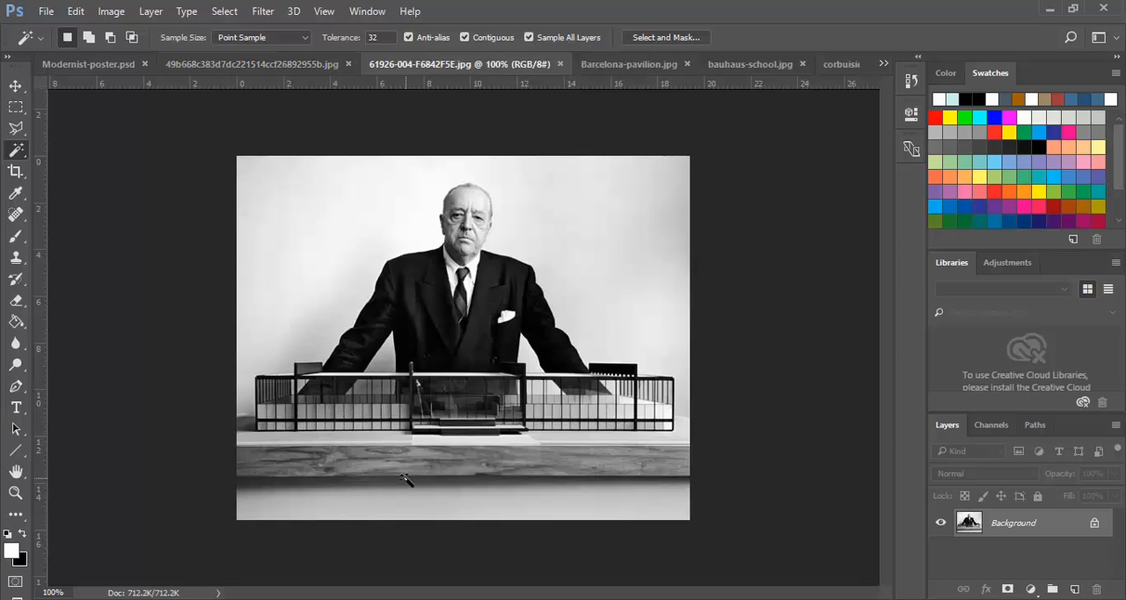
pyautogui.click(841, 67)
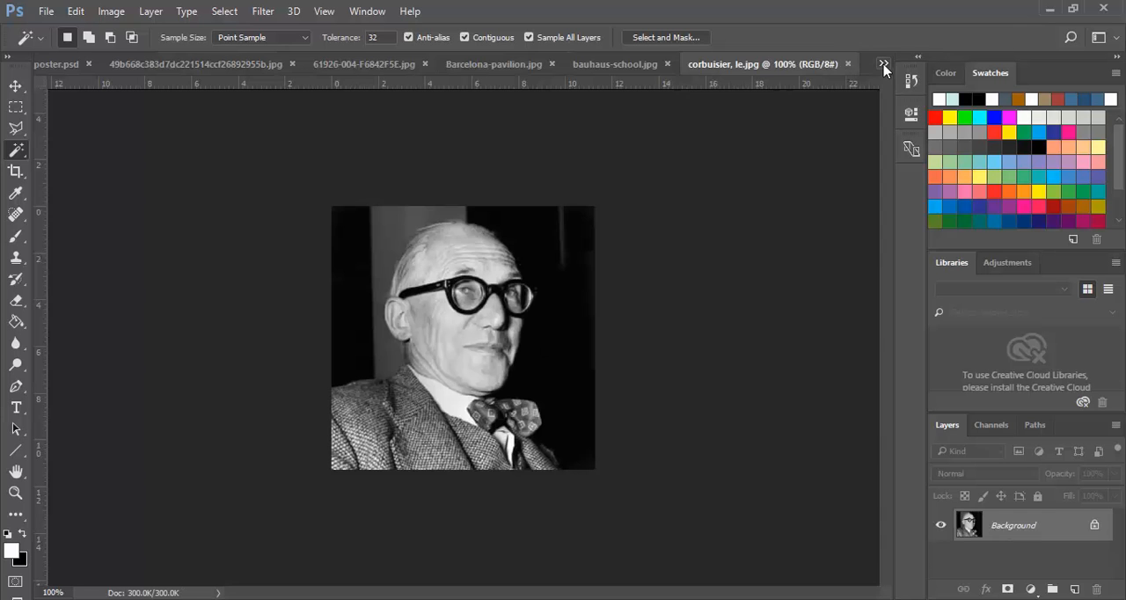
pyautogui.click(883, 64)
pyautogui.click(491, 178)
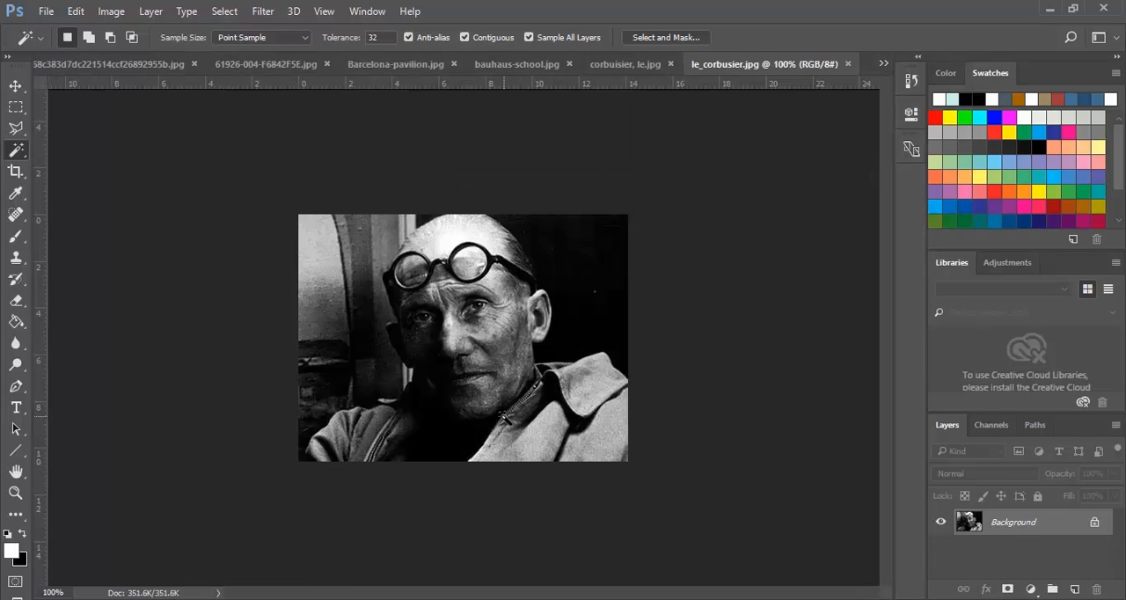
pyautogui.click(75, 11)
pyautogui.click(76, 12)
pyautogui.click(223, 11)
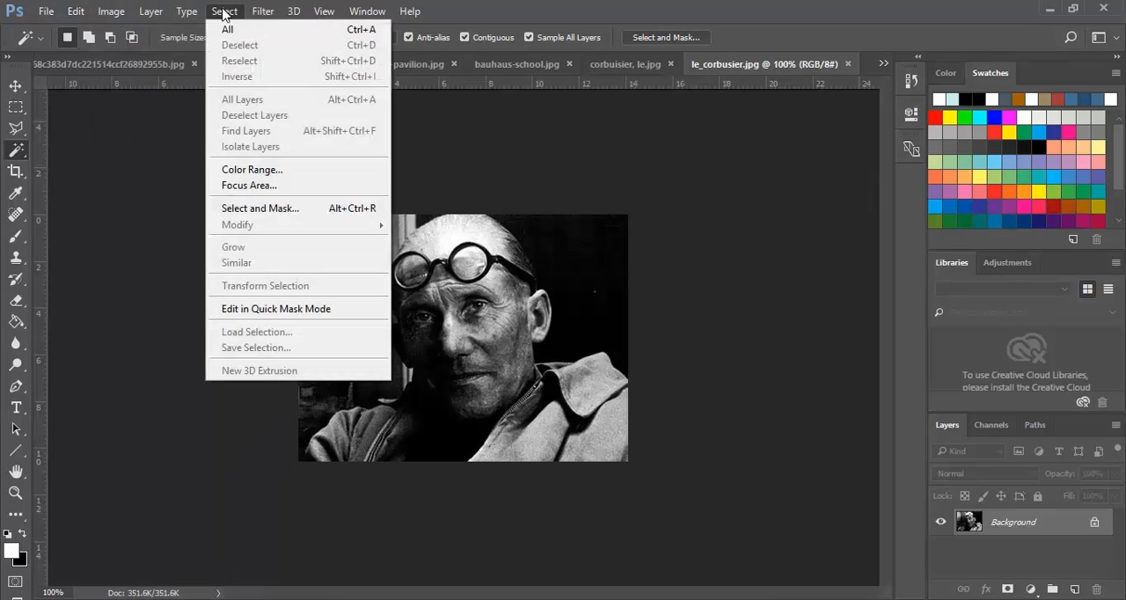
pyautogui.click(234, 32)
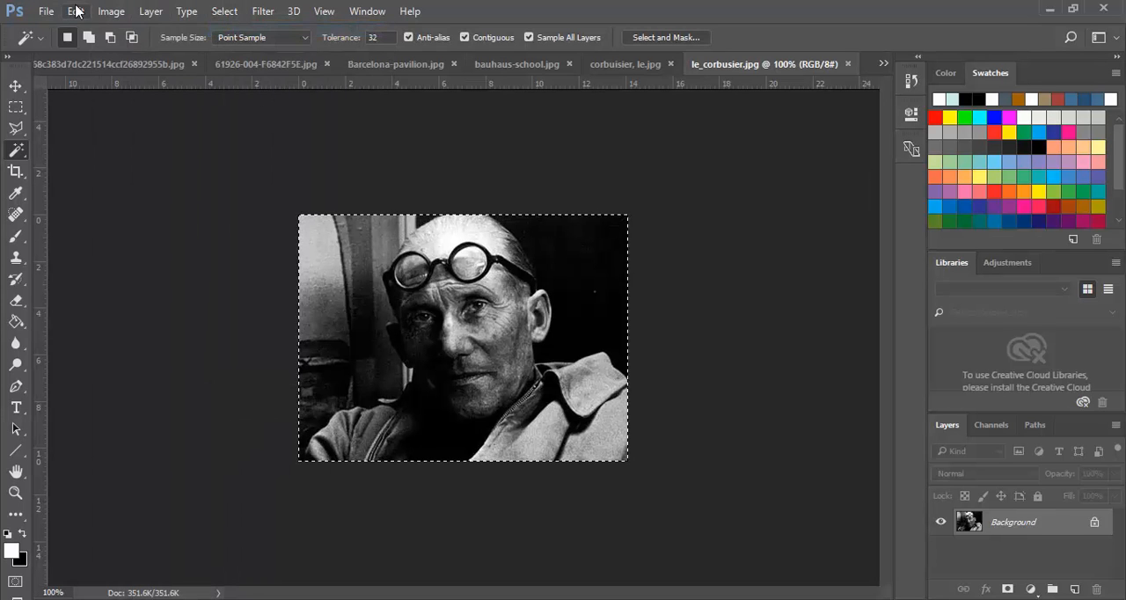
pyautogui.click(76, 11)
pyautogui.click(104, 117)
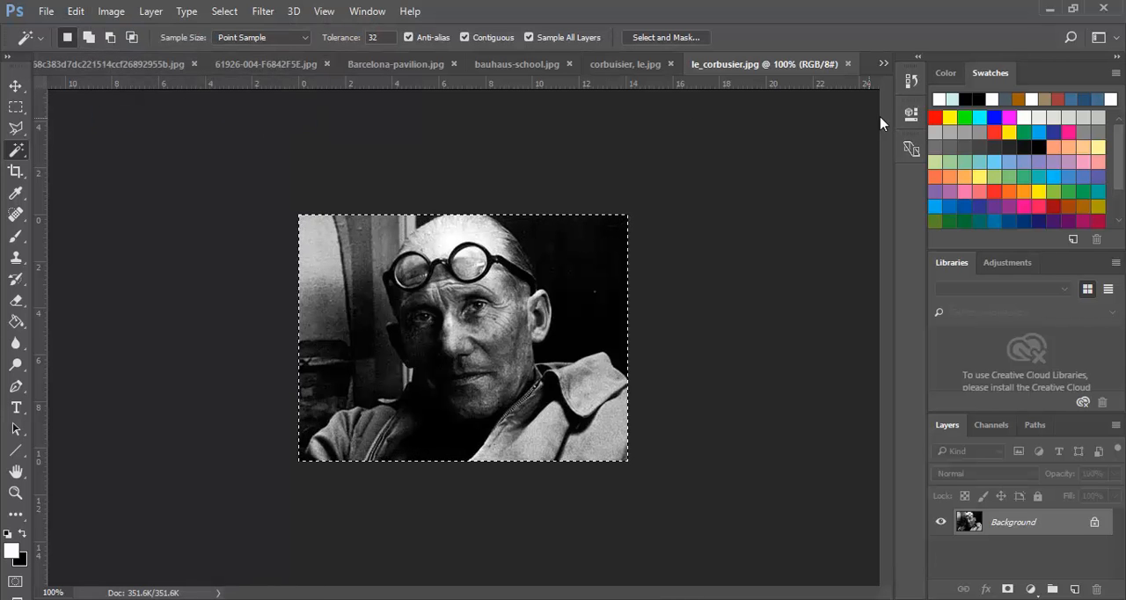
pyautogui.click(883, 67)
pyautogui.click(528, 68)
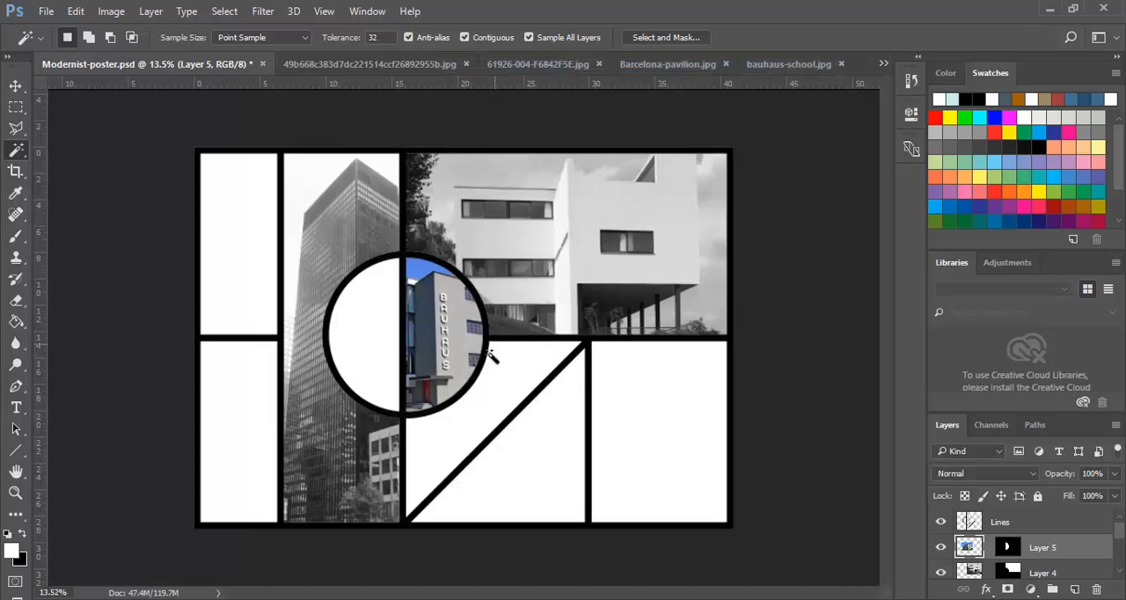
pyautogui.click(659, 460)
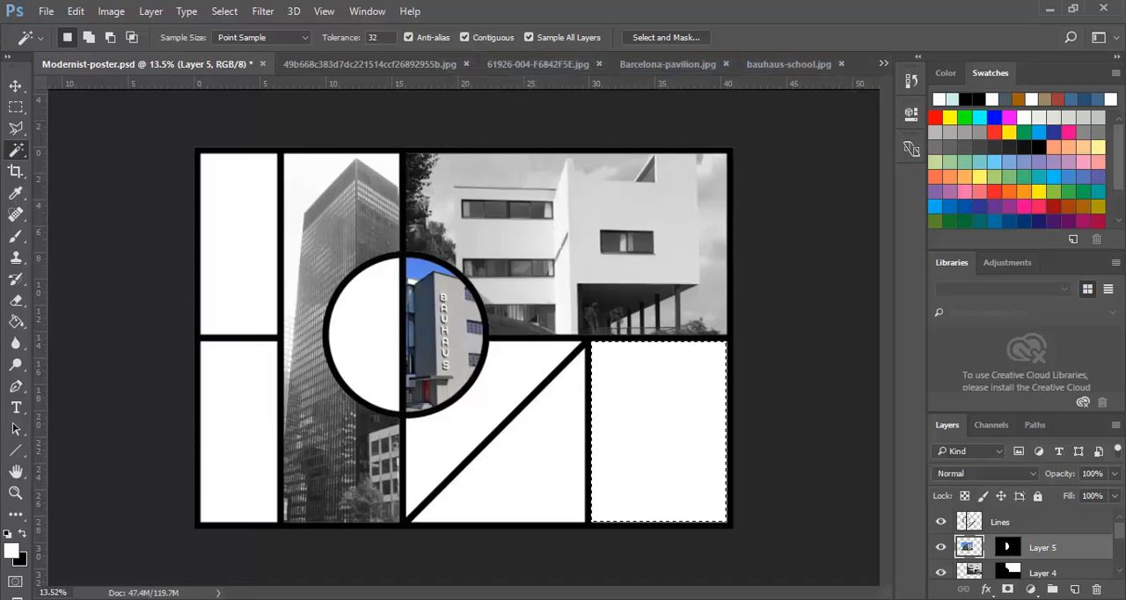
pyautogui.click(76, 11)
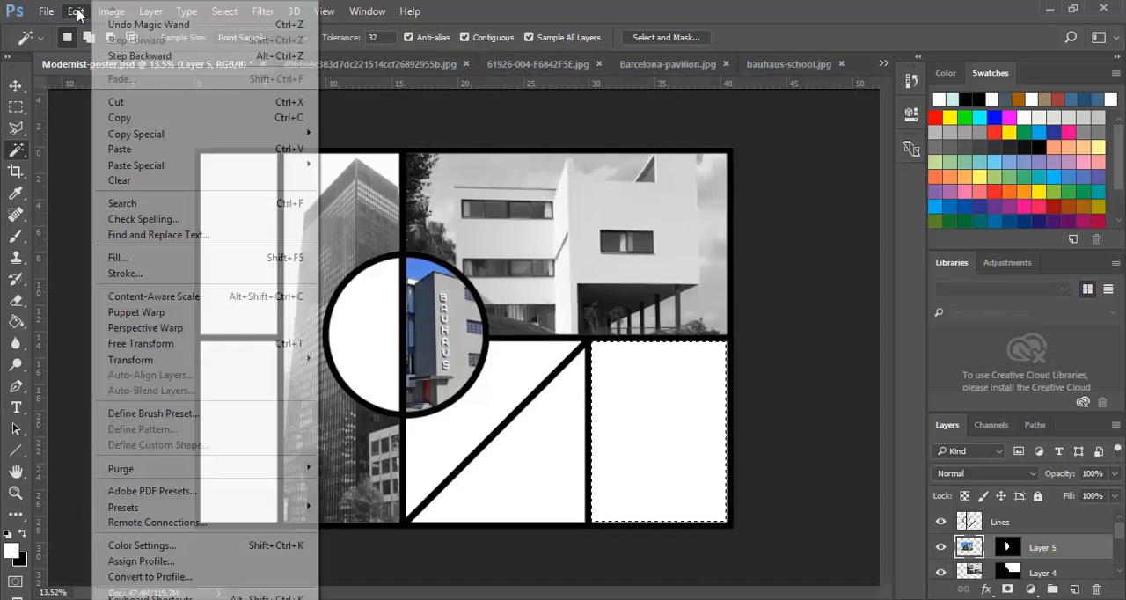
pyautogui.moveTo(264, 166)
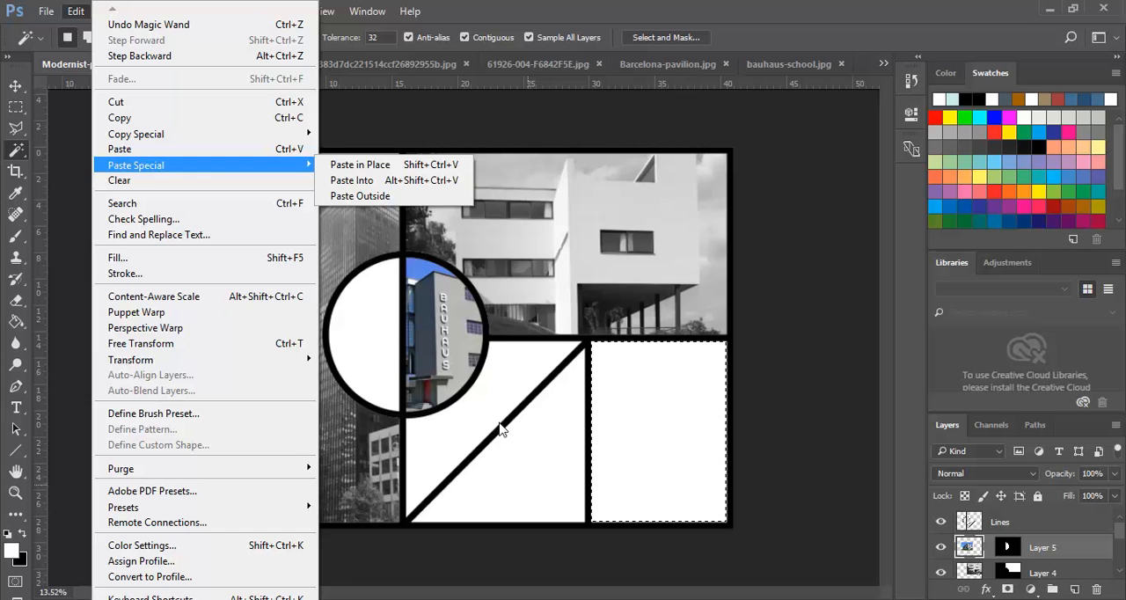
pyautogui.click(423, 4)
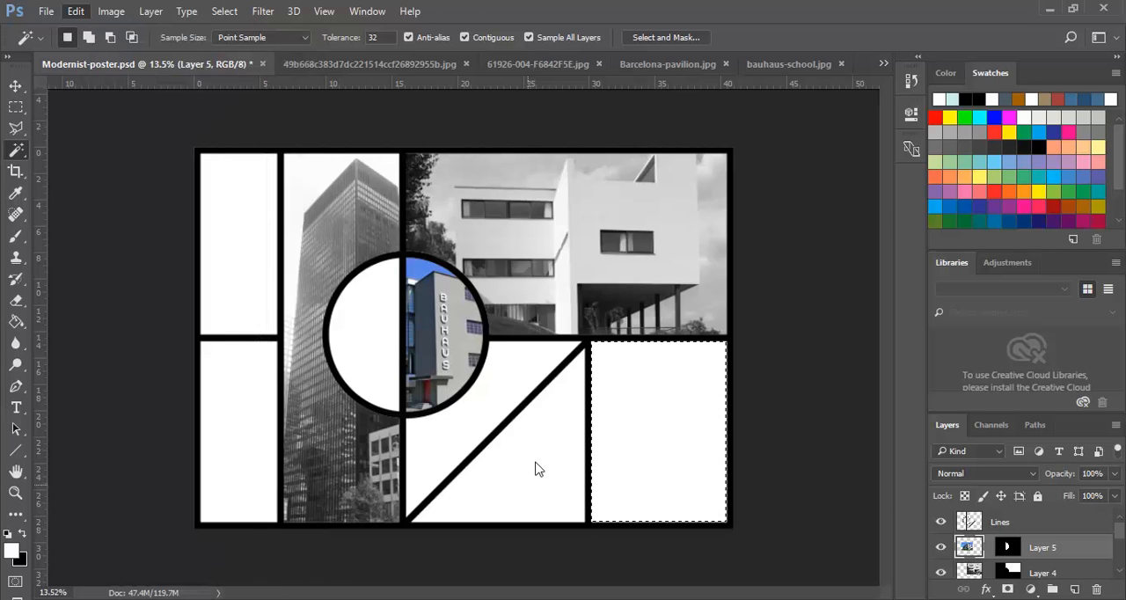
# - Select the lower triangular frame below the diagonal and paste the copied portrait into it
pyautogui.hotkey('ctrl', 'd')
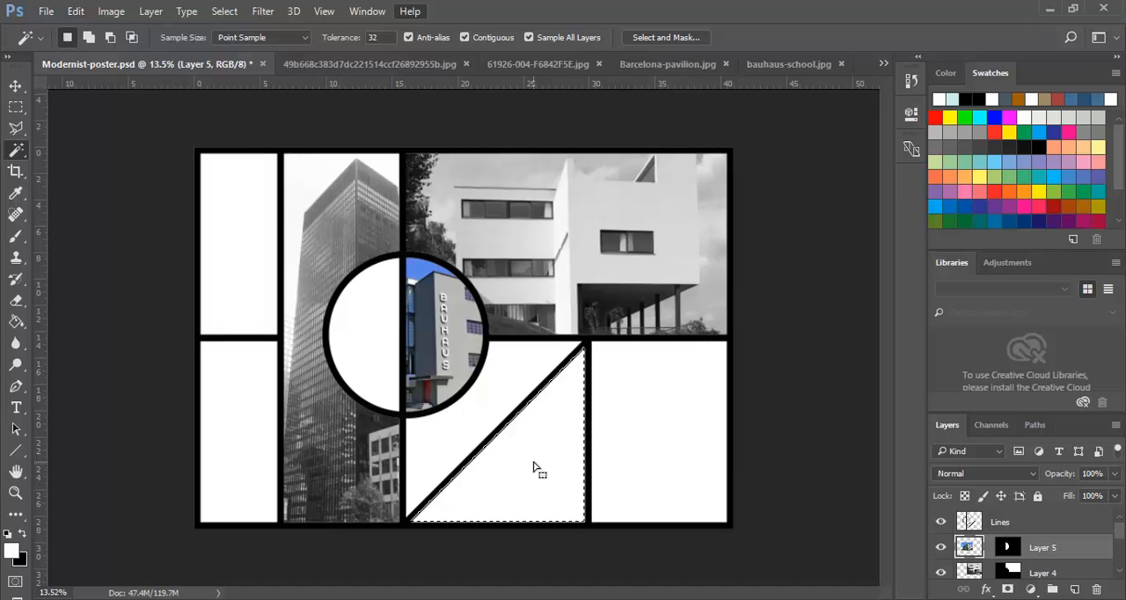
pyautogui.click(88, 10)
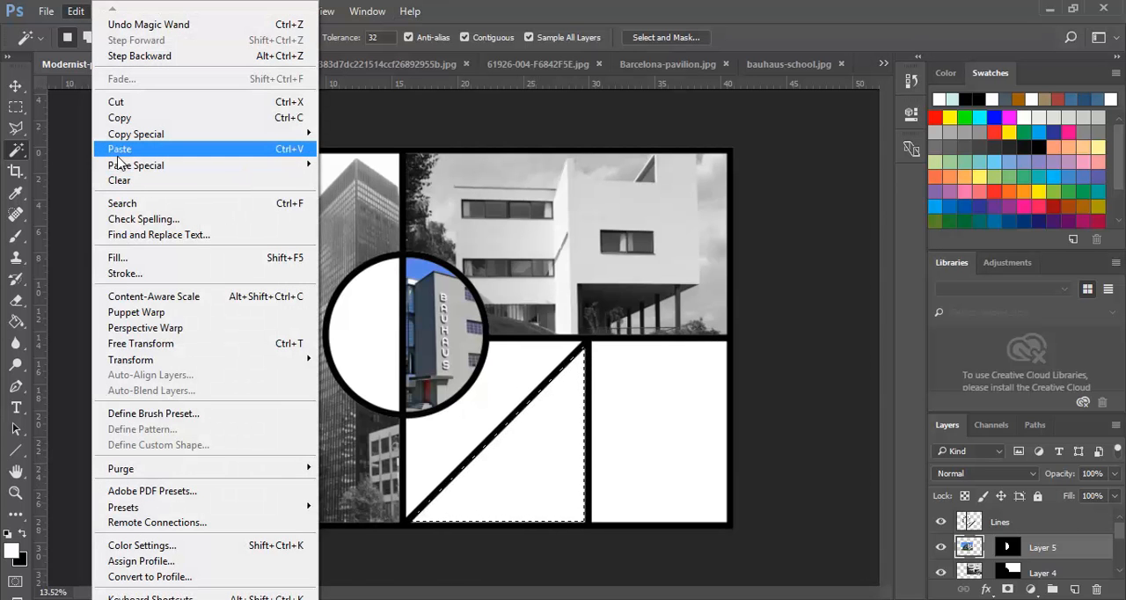
pyautogui.moveTo(141, 166)
pyautogui.click(373, 182)
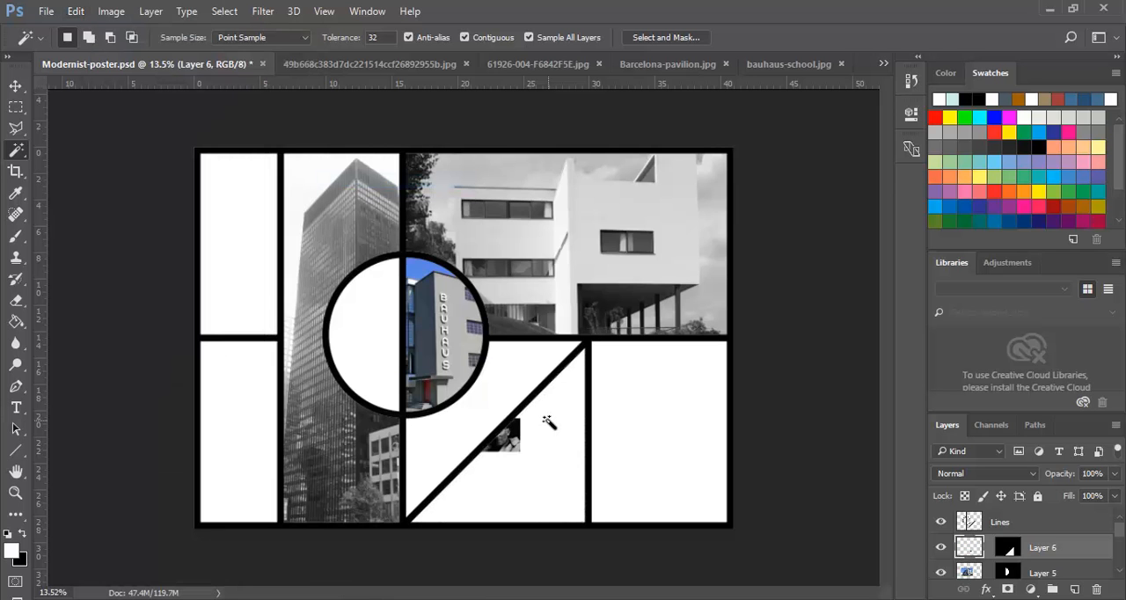
# - Enlarge the pasted portrait with Free Transform and position it so the face fills the lower triangular frame
pyautogui.hotkey('ctrl', 't')
pyautogui.moveTo(518, 452); pyautogui.dragTo(619, 525)
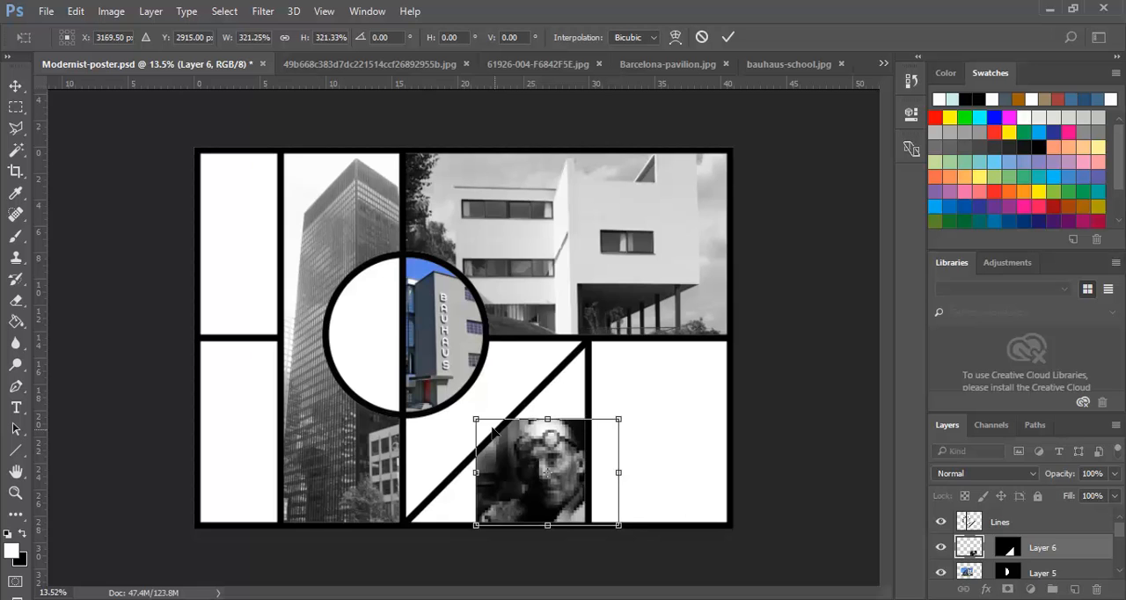
pyautogui.moveTo(475, 417); pyautogui.dragTo(352, 378)
pyautogui.moveTo(510, 484); pyautogui.dragTo(552, 495)
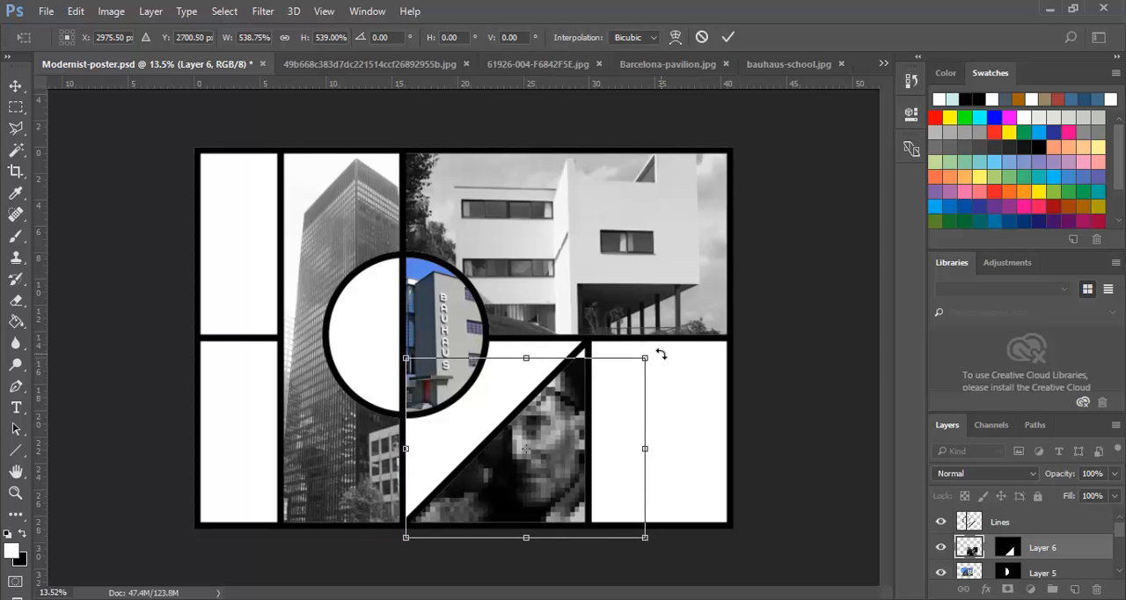
pyautogui.moveTo(644, 358); pyautogui.dragTo(667, 342)
pyautogui.press('Return')
pyautogui.press('w')
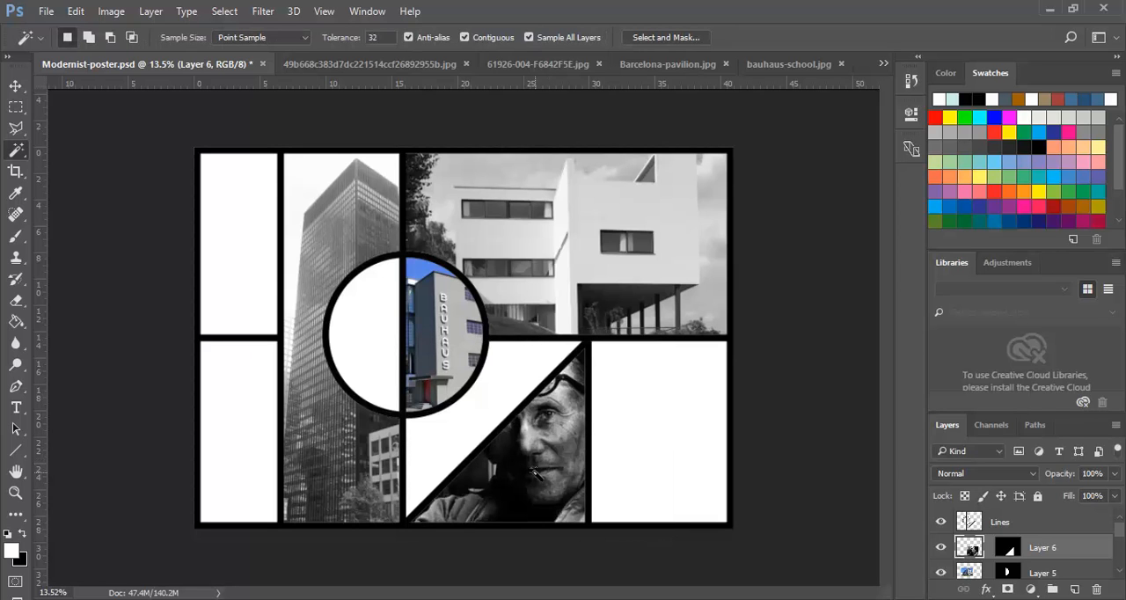
# - Nudge the portrait slightly to the right, stretch its height upward to 106.23%, and deselect the layer
pyautogui.click(15, 85)
pyautogui.moveTo(529, 507); pyautogui.dragTo(550, 503)
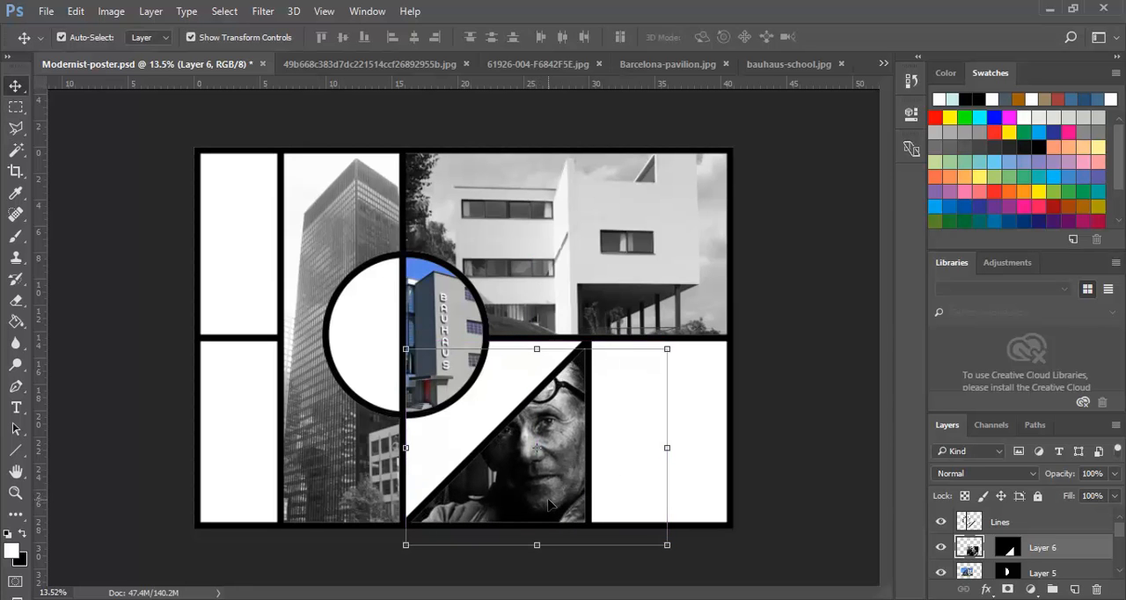
pyautogui.hotkey('shift', 'Right')
pyautogui.hotkey('shift', 'Right')
pyautogui.hotkey('shift', 'Right')
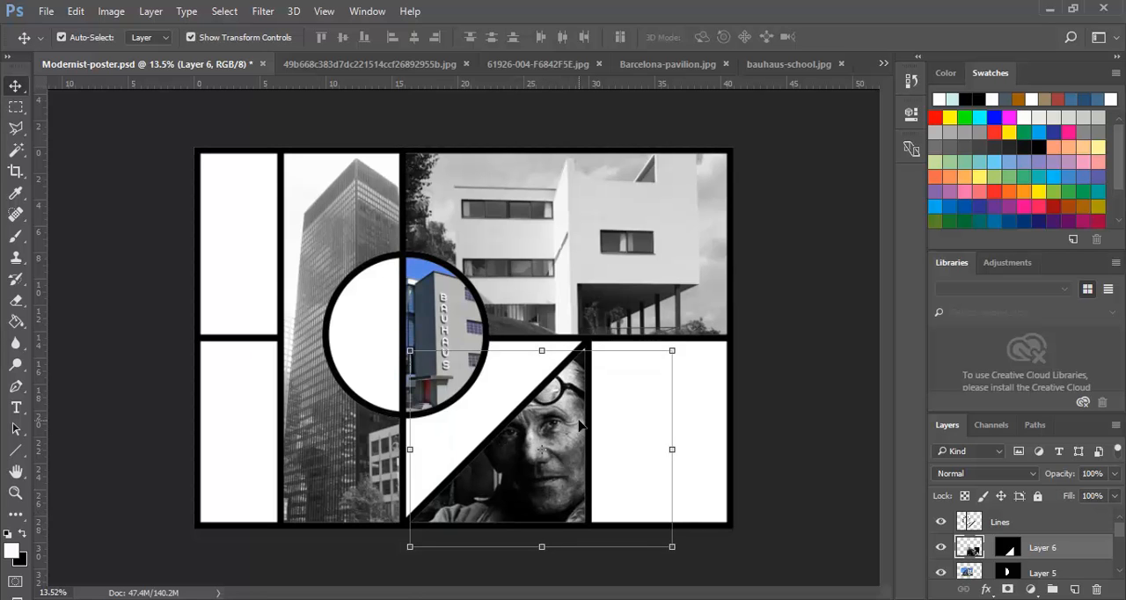
pyautogui.moveTo(542, 350); pyautogui.dragTo(543, 338)
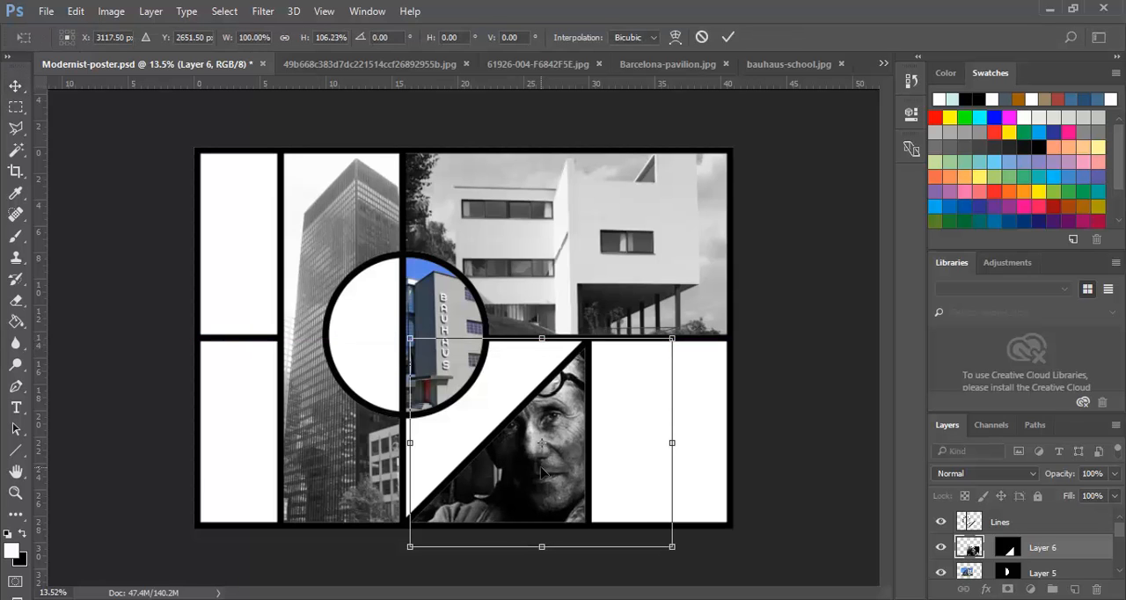
pyautogui.press('Return')
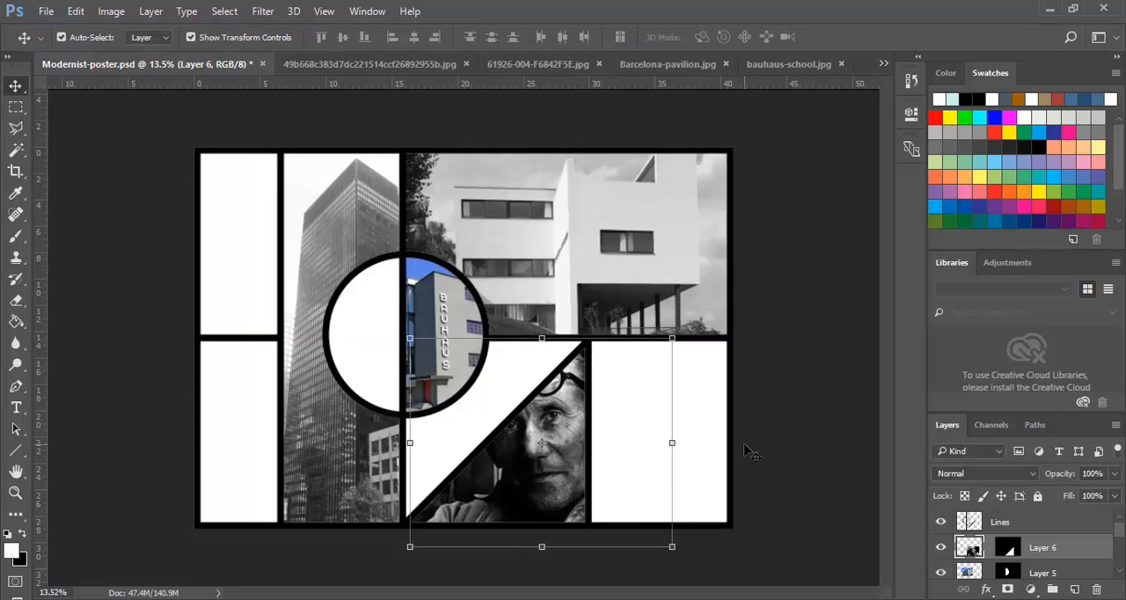
pyautogui.click(746, 450)
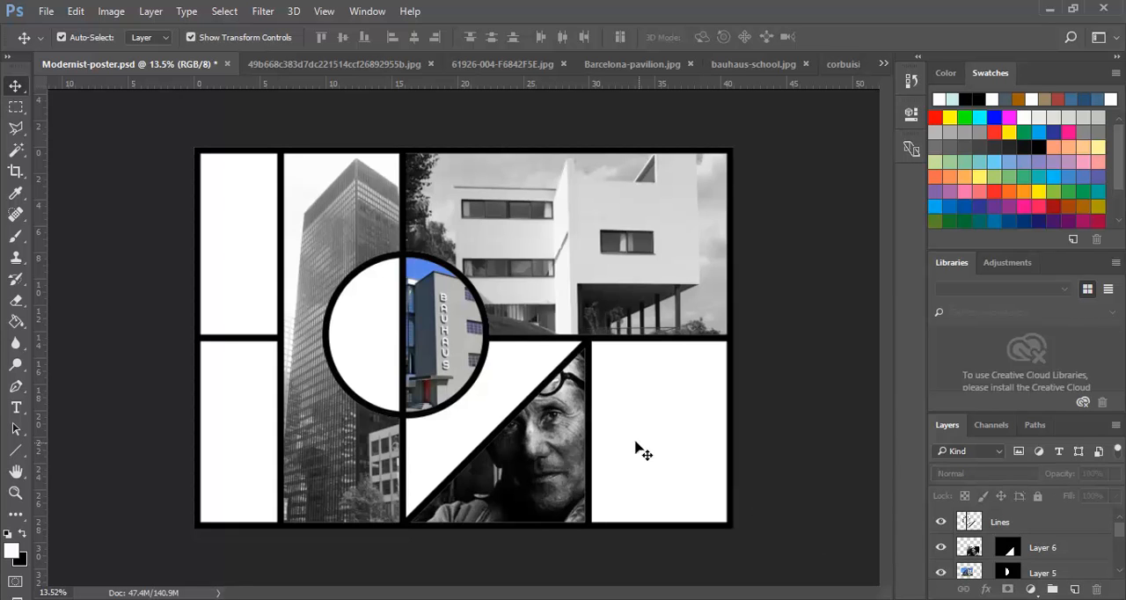
# - Select the portrait on Layer 6 and widen it very slightly with Free Transform
pyautogui.click(977, 549)
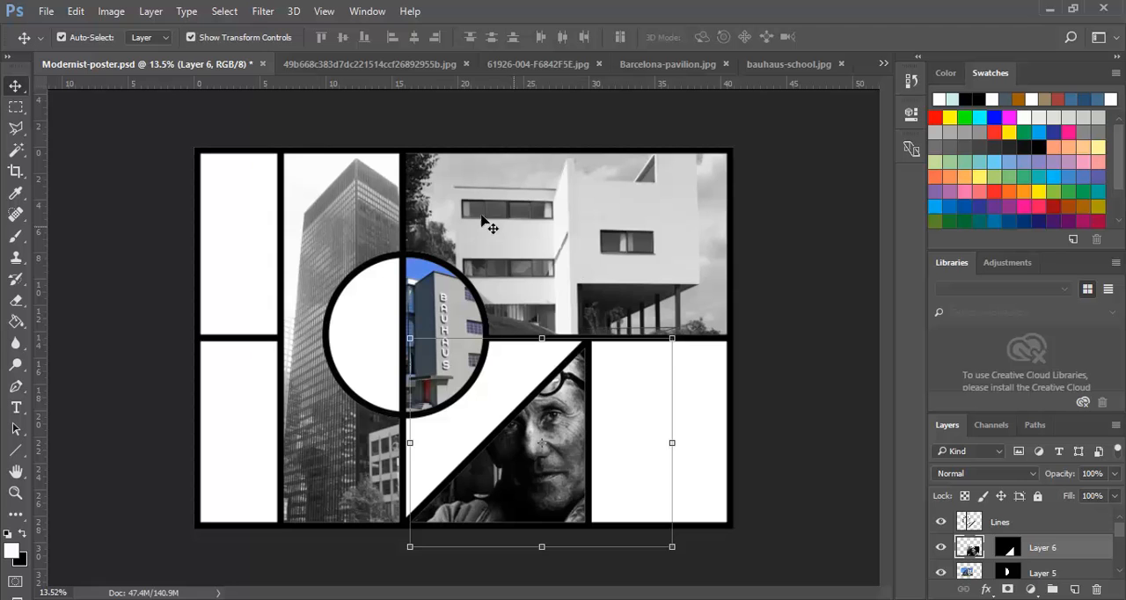
pyautogui.click(79, 11)
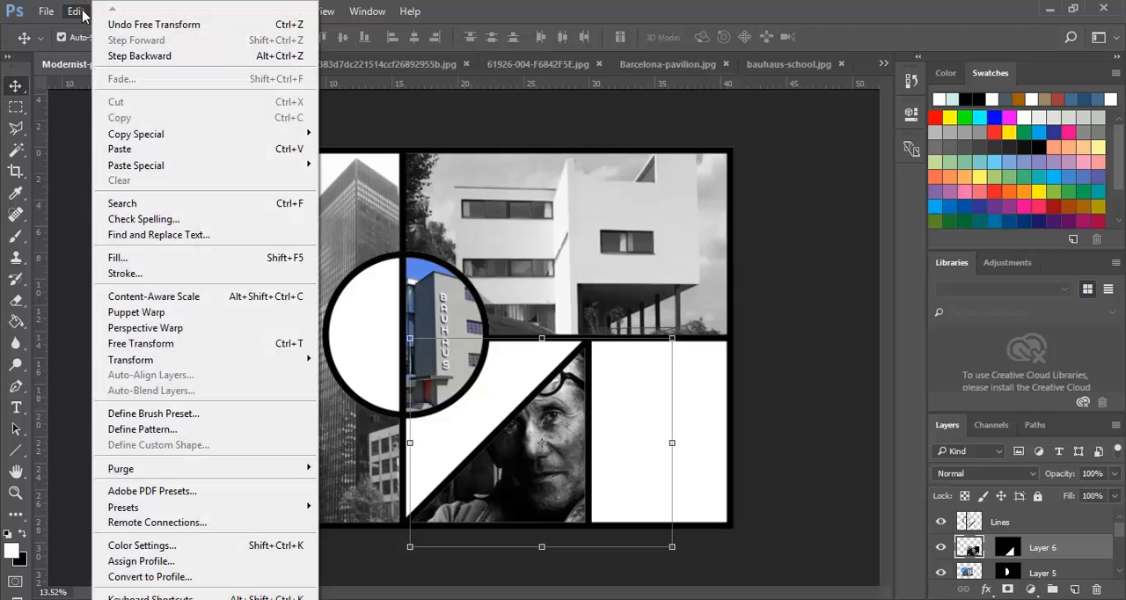
pyautogui.click(136, 344)
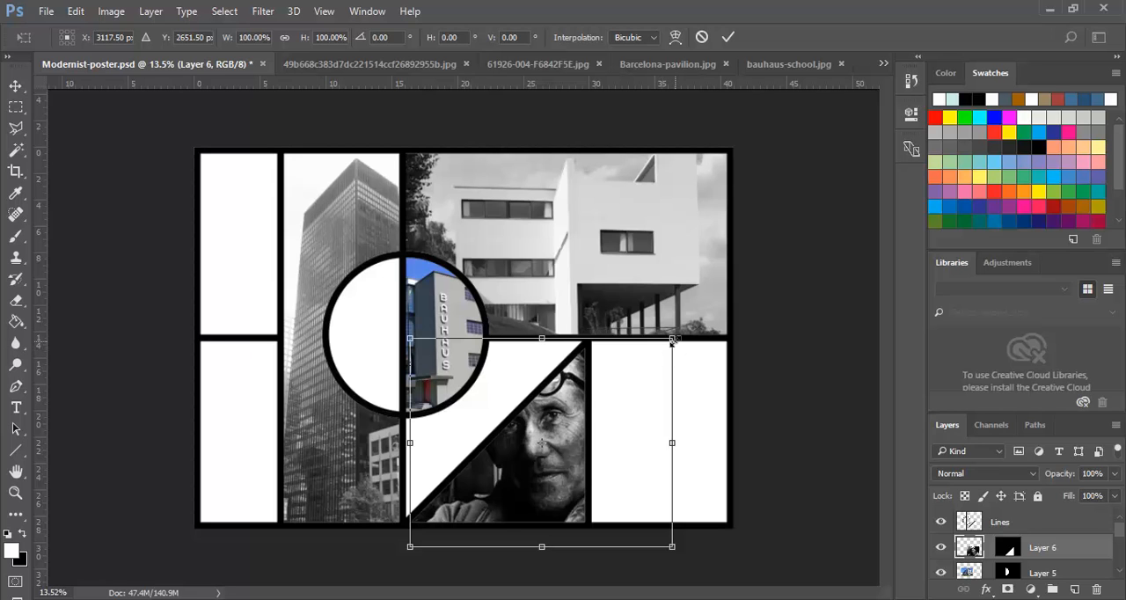
pyautogui.moveTo(672, 340)
pyautogui.mouseDown()
pyautogui.moveTo(695, 280)
pyautogui.moveTo(668, 321)
pyautogui.moveTo(670, 343)
pyautogui.moveTo(653, 352)
pyautogui.moveTo(684, 331)
pyautogui.moveTo(673, 340)
pyautogui.mouseUp()
pyautogui.press('Return')
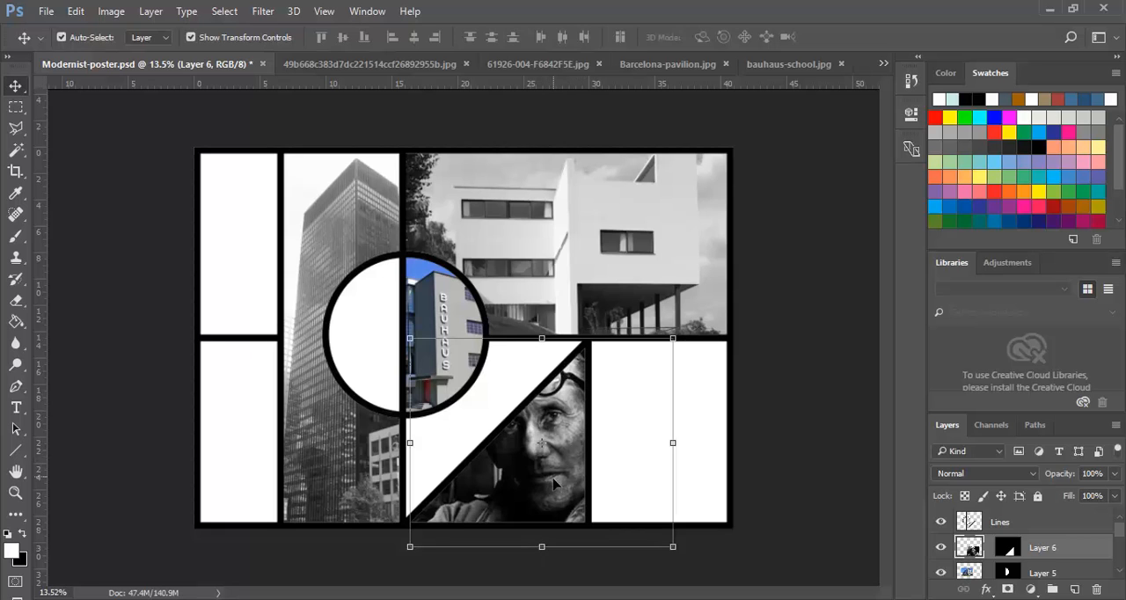
pyautogui.click(326, 250)
pyautogui.click(512, 214)
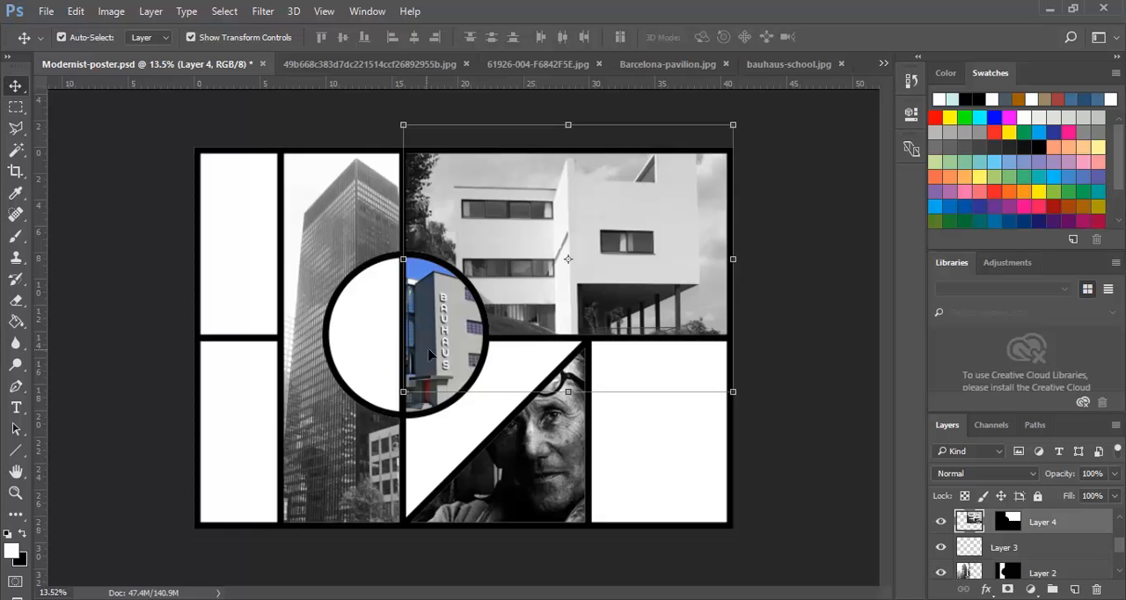
pyautogui.click(443, 312)
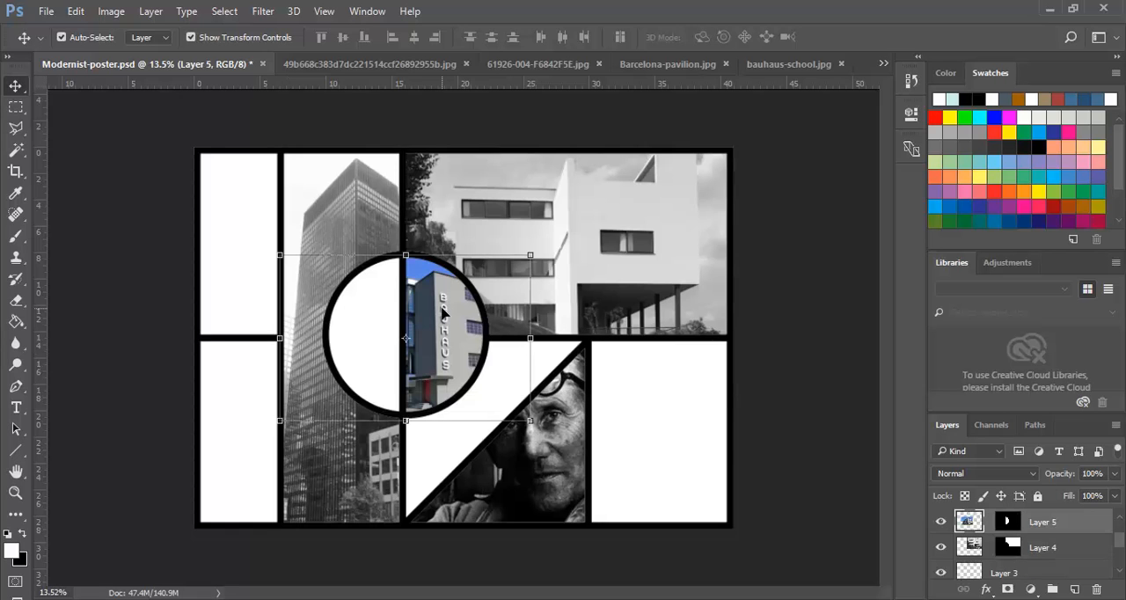
pyautogui.click(343, 495)
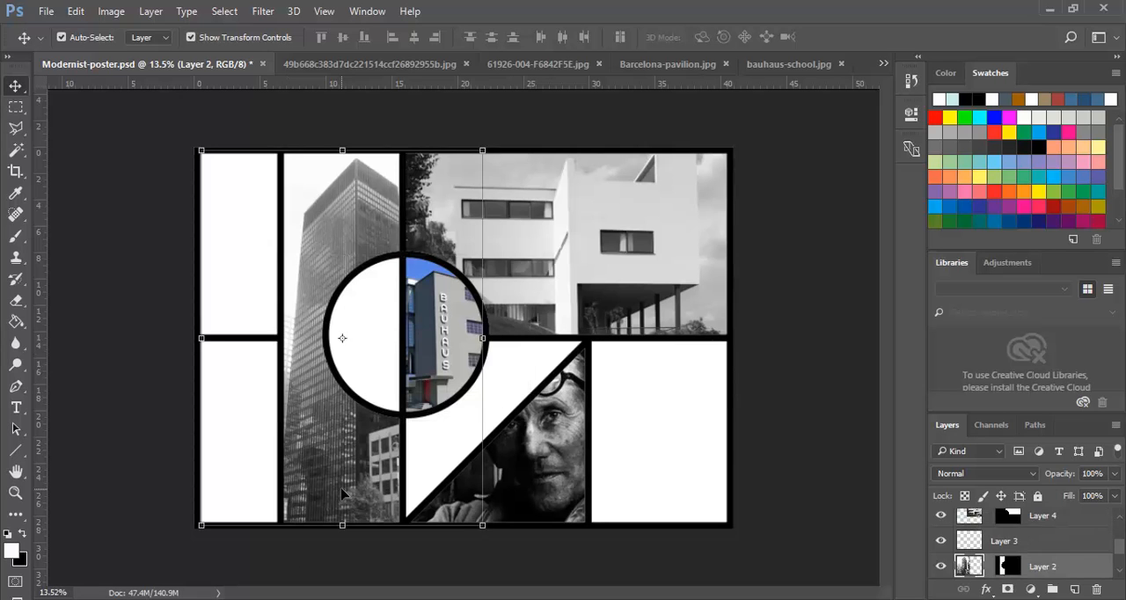
pyautogui.click(125, 138)
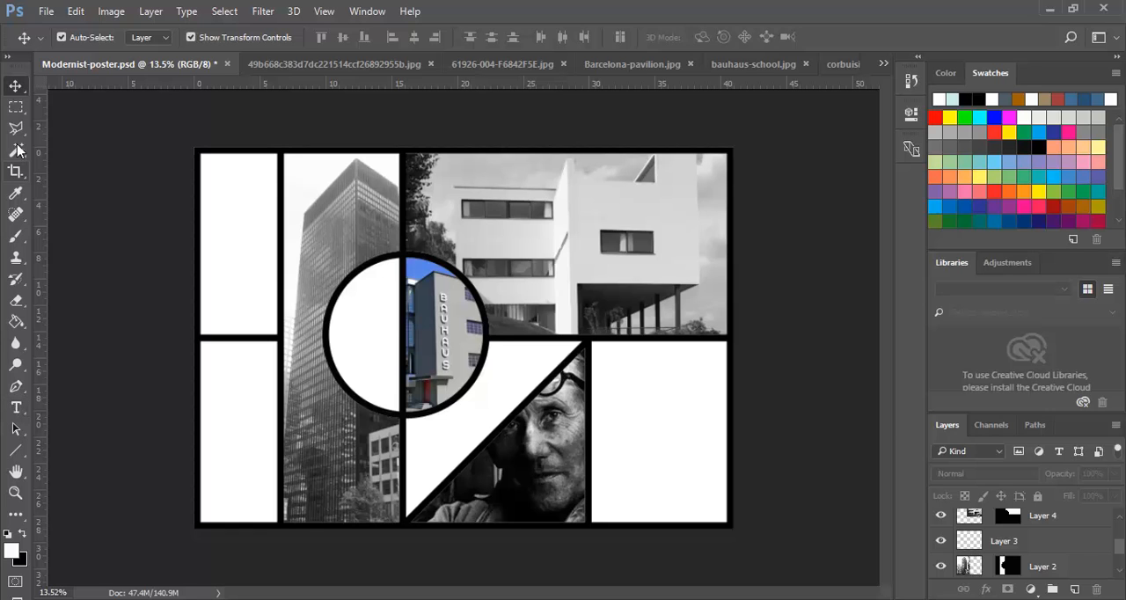
# - Set the Type tool to the Swis721 BlkEx BT font at a size of 36 pt
pyautogui.click(16, 410)
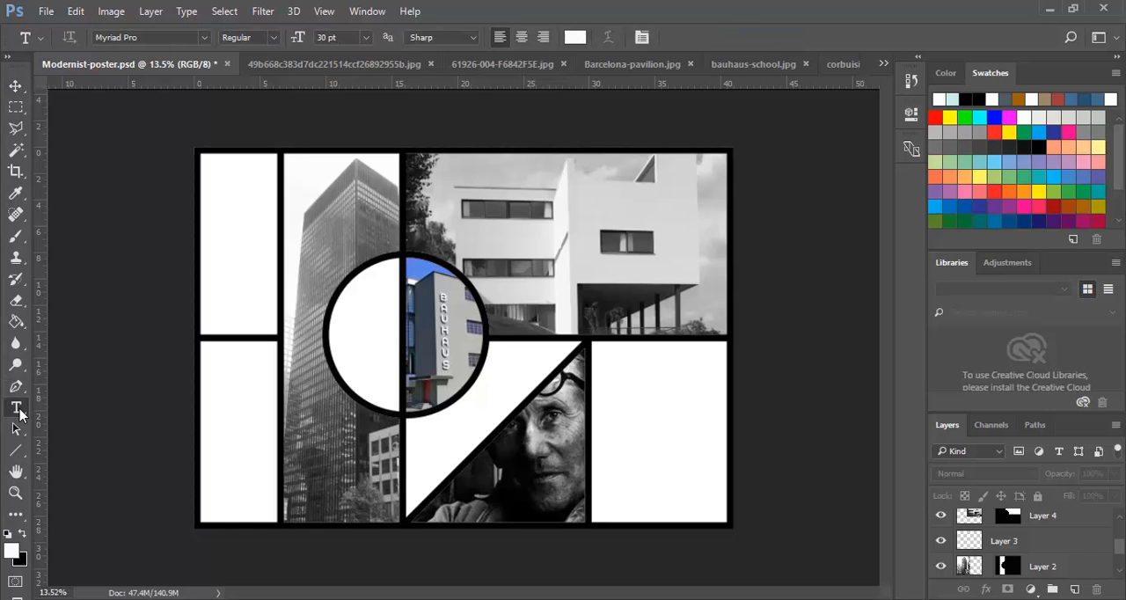
pyautogui.click(204, 37)
pyautogui.moveTo(407, 323); pyautogui.dragTo(413, 447)
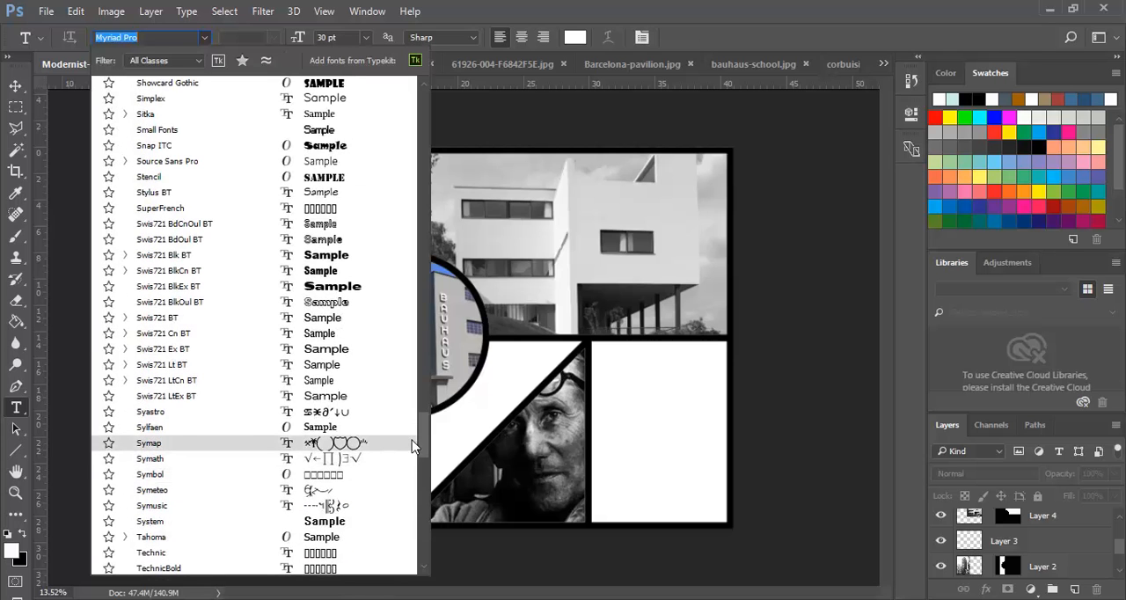
pyautogui.click(173, 290)
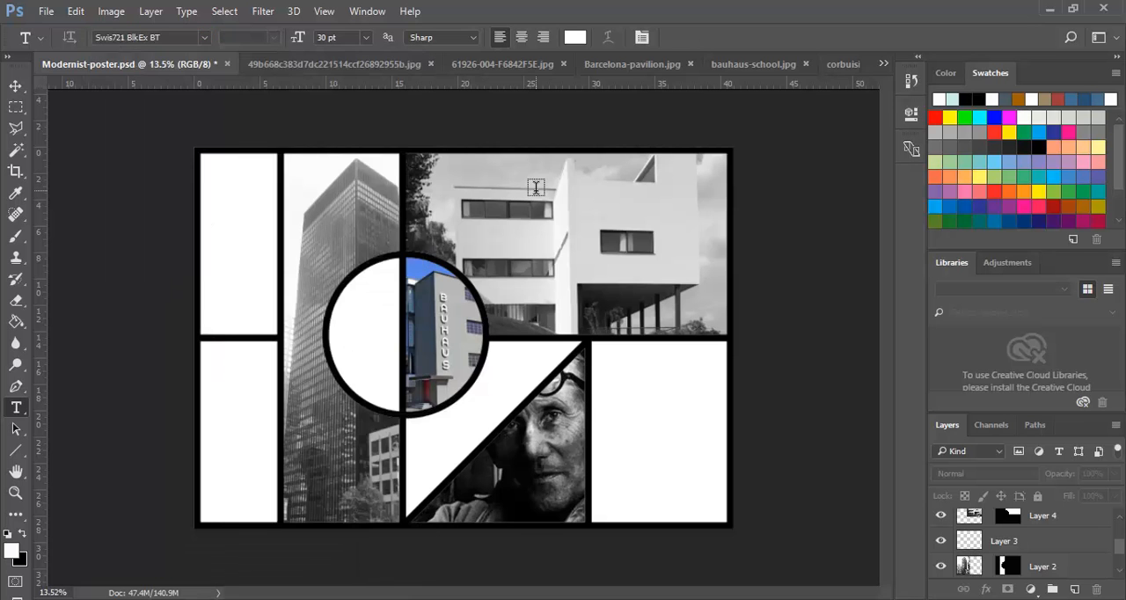
pyautogui.click(366, 37)
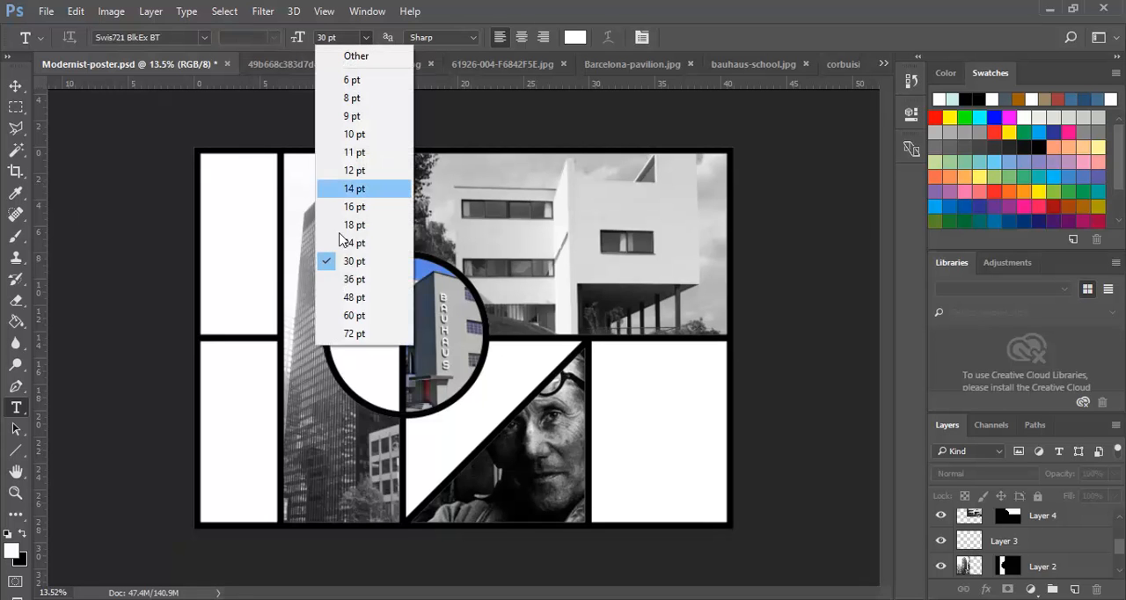
pyautogui.click(354, 280)
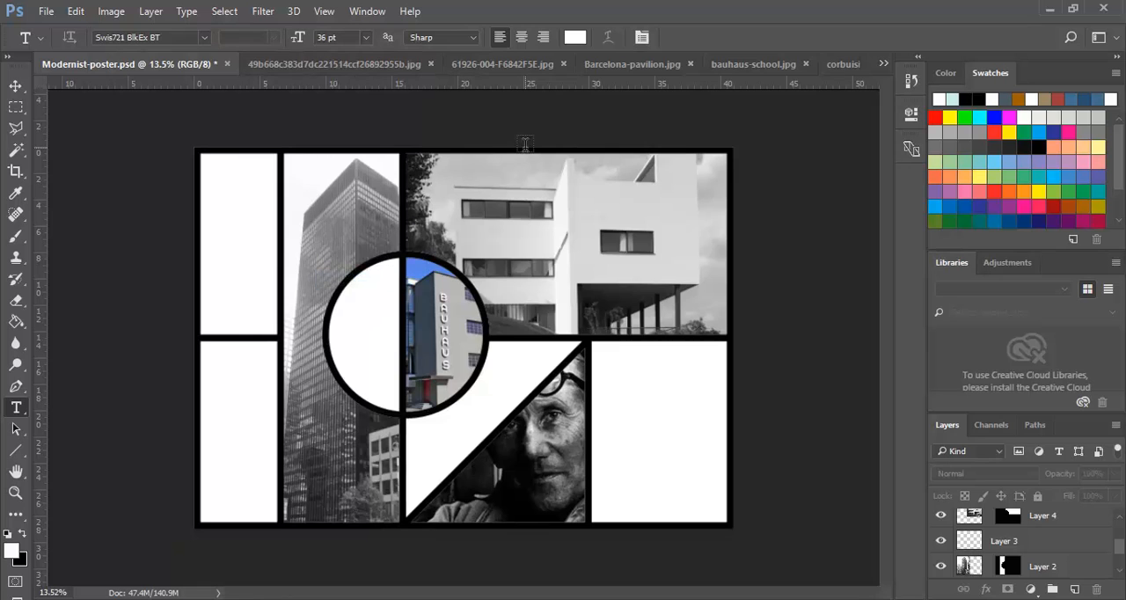
# - Set the text colour to black (000000)
pyautogui.click(576, 38)
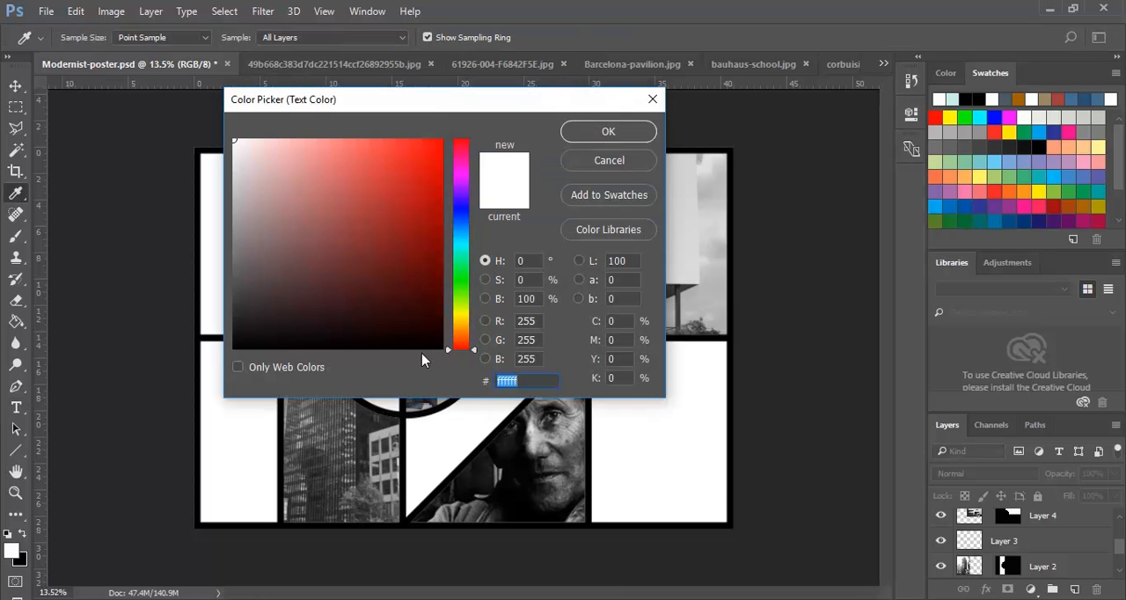
pyautogui.moveTo(407, 330); pyautogui.dragTo(454, 362)
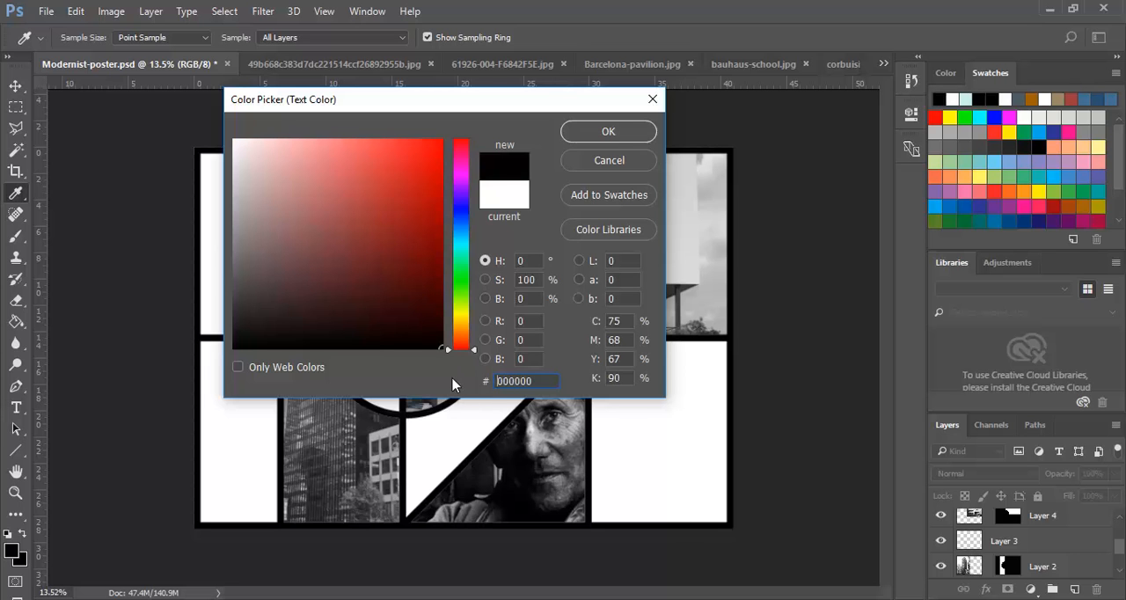
pyautogui.moveTo(438, 345)
pyautogui.mouseDown()
pyautogui.moveTo(222, 121)
pyautogui.moveTo(490, 411)
pyautogui.mouseUp()
pyautogui.click(607, 133)
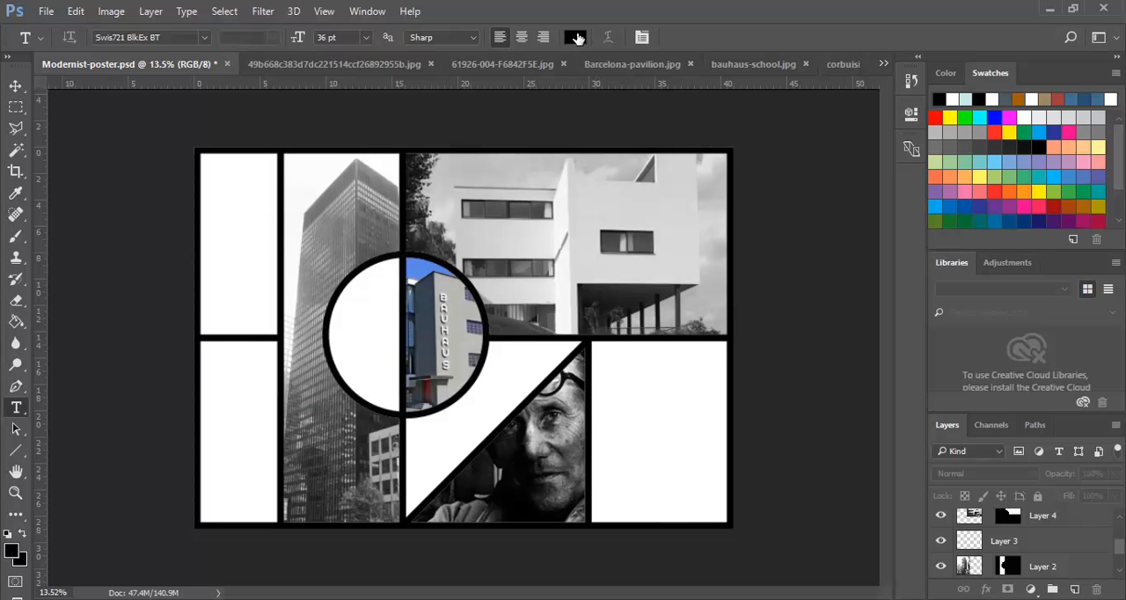
# - Add a text box reading "Modern Architecture" in the poster's lower-right frame and widen it so "Architecture" fits on one line
pyautogui.moveTo(600, 443); pyautogui.dragTo(721, 514)
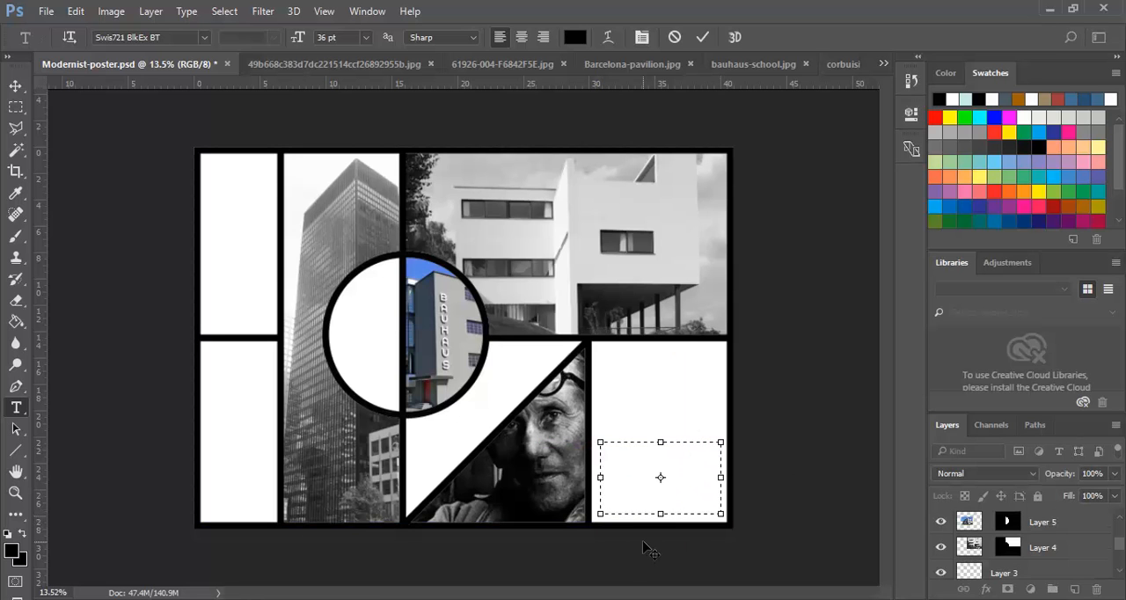
pyautogui.write('Modern')
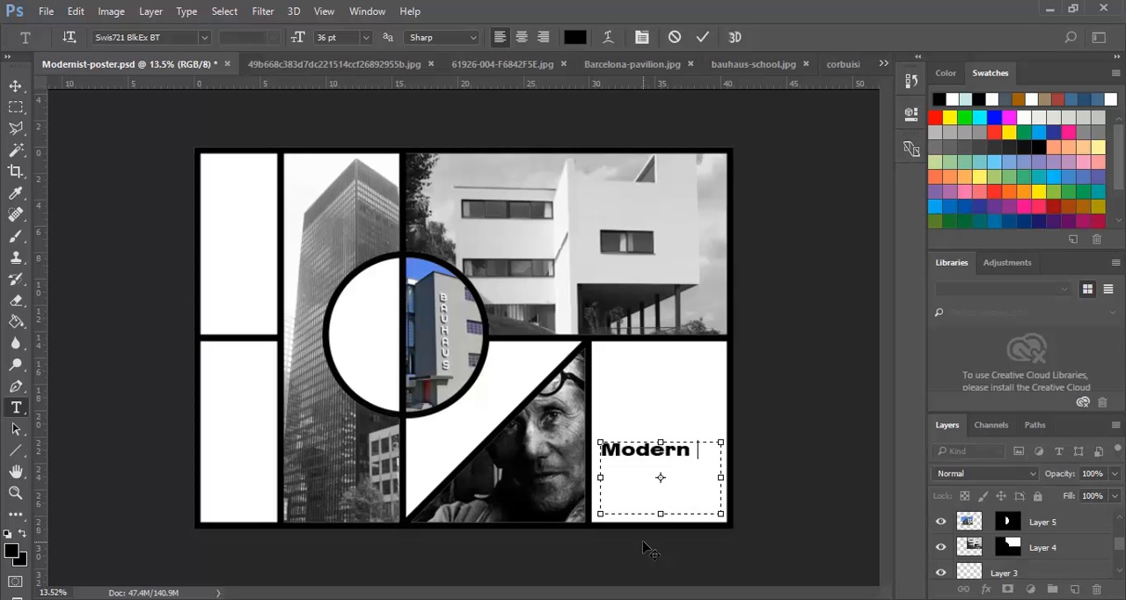
pyautogui.write(' Archite')
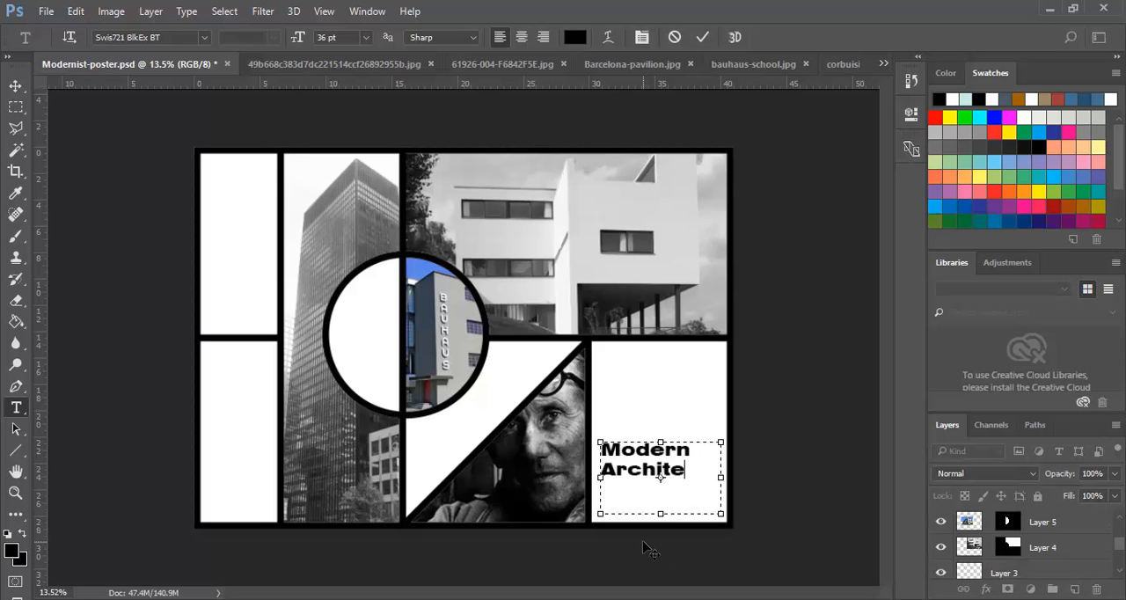
pyautogui.write('cture')
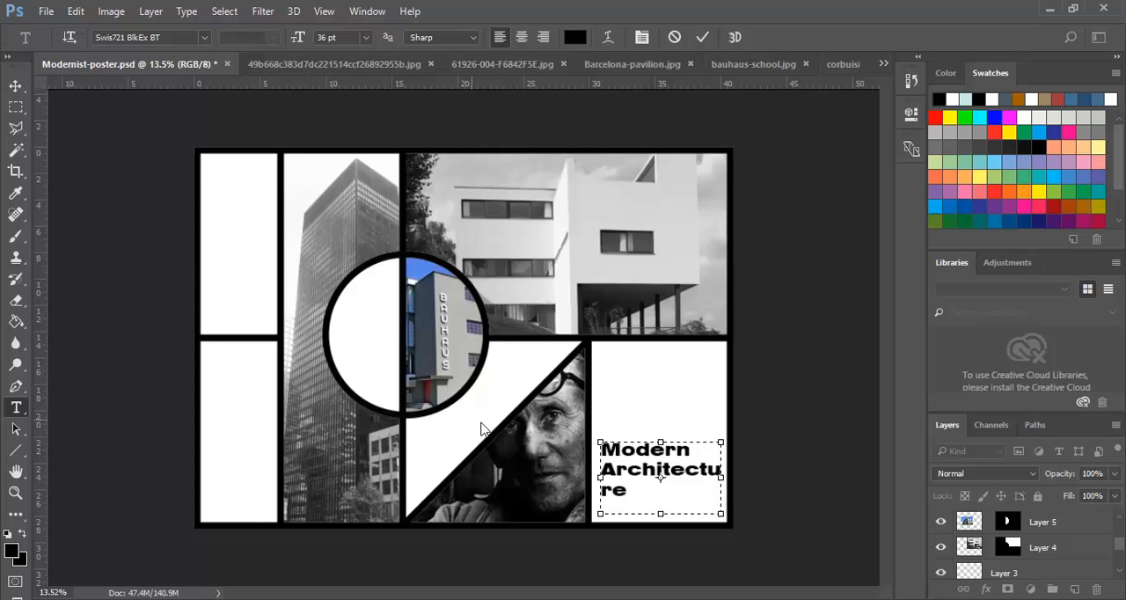
pyautogui.moveTo(599, 478); pyautogui.dragTo(568, 478)
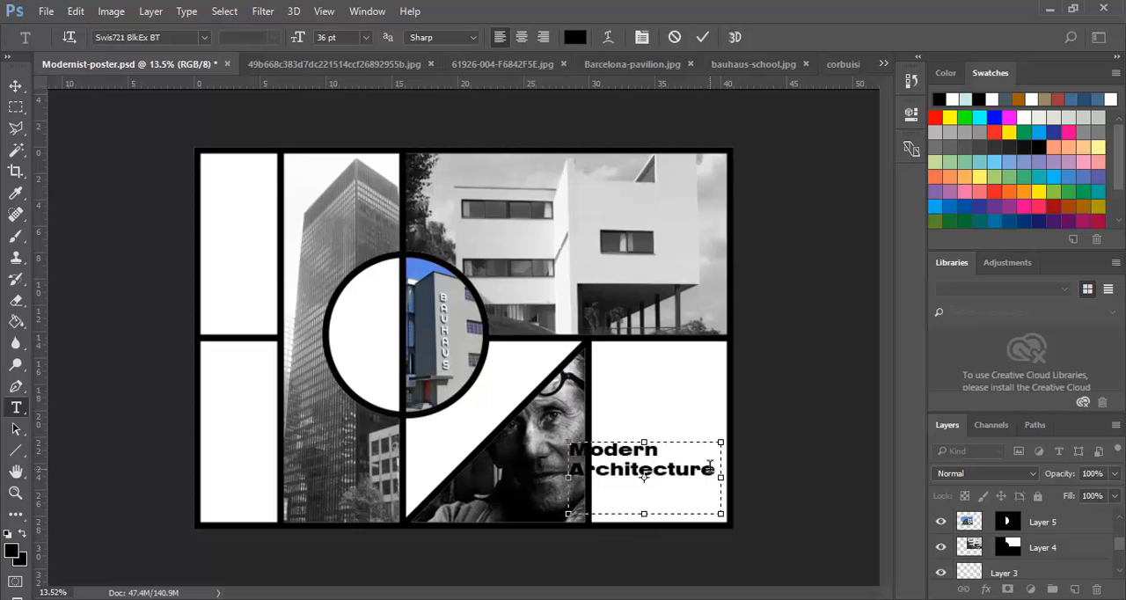
# - Reduce the whole "Modern Architecture" title to 24 pt
pyautogui.moveTo(714, 469); pyautogui.dragTo(523, 445)
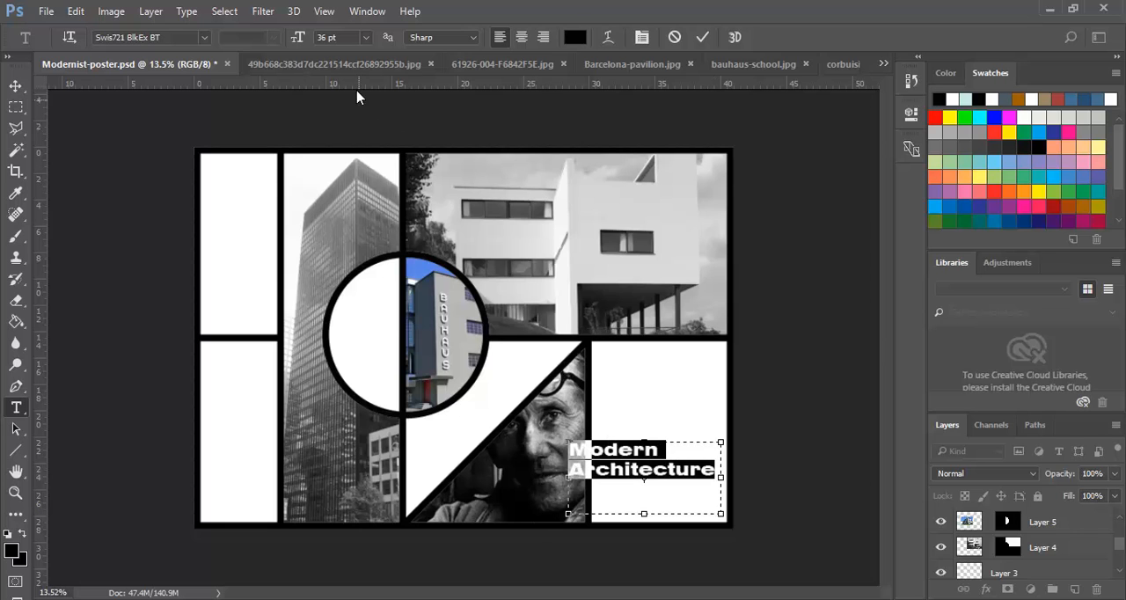
pyautogui.click(365, 38)
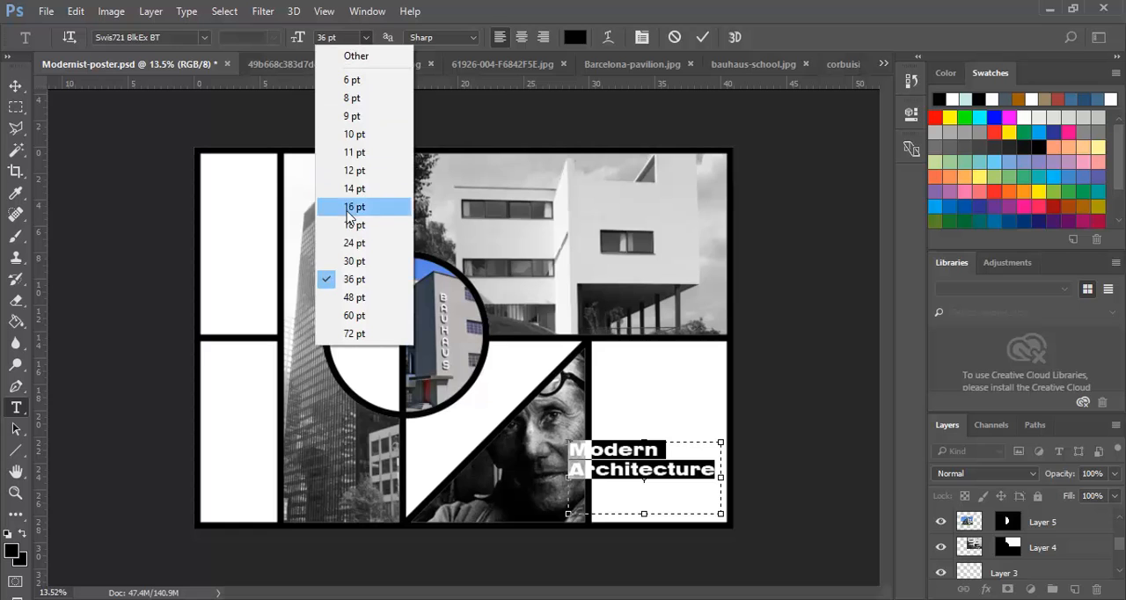
pyautogui.click(353, 244)
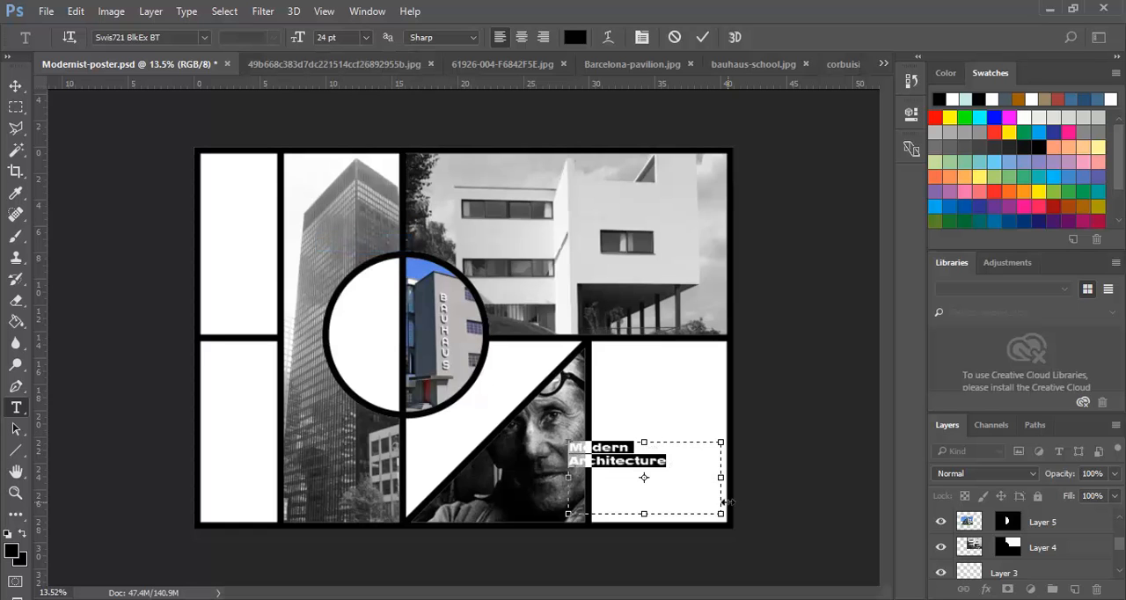
# - Move the "Modern Architecture" title down into the lower part of the poster's lower-right frame
pyautogui.click(15, 86)
pyautogui.moveTo(614, 445); pyautogui.dragTo(651, 505)
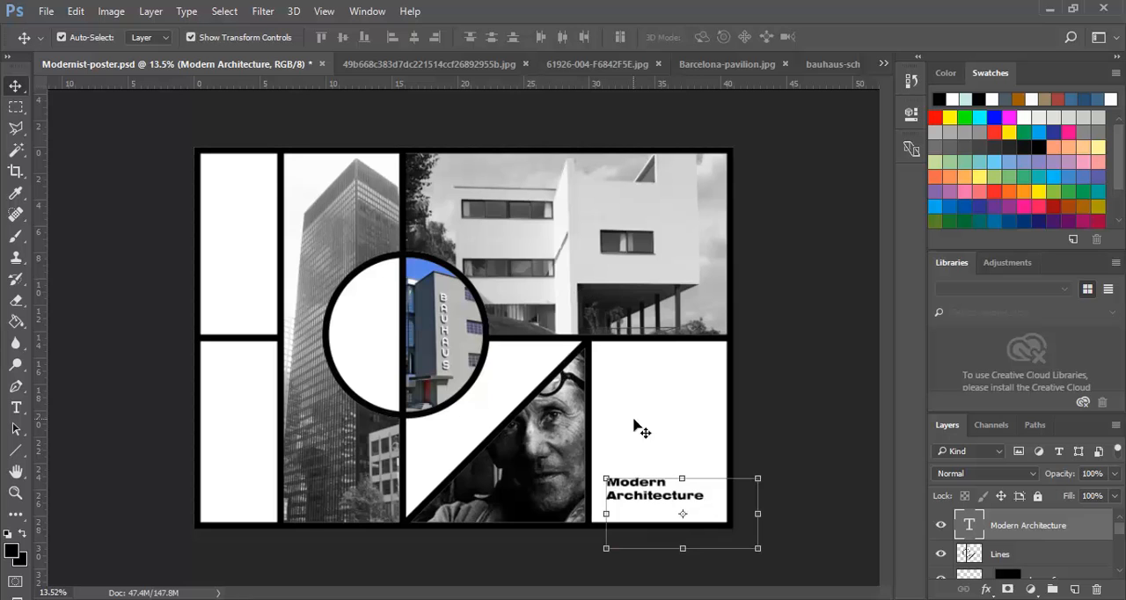
pyautogui.click(678, 501)
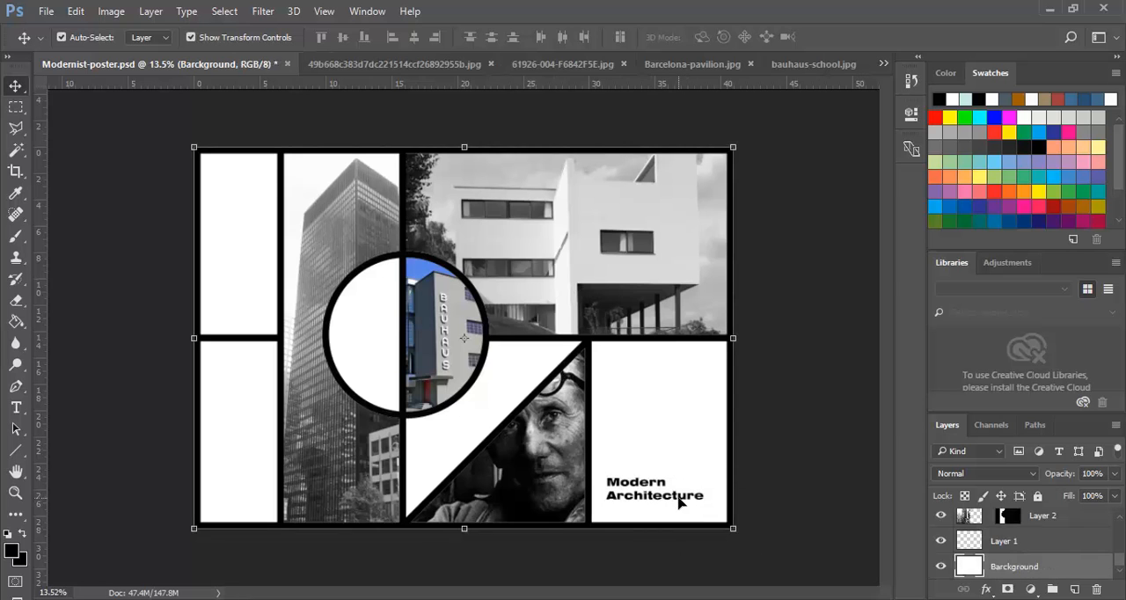
pyautogui.click(676, 501)
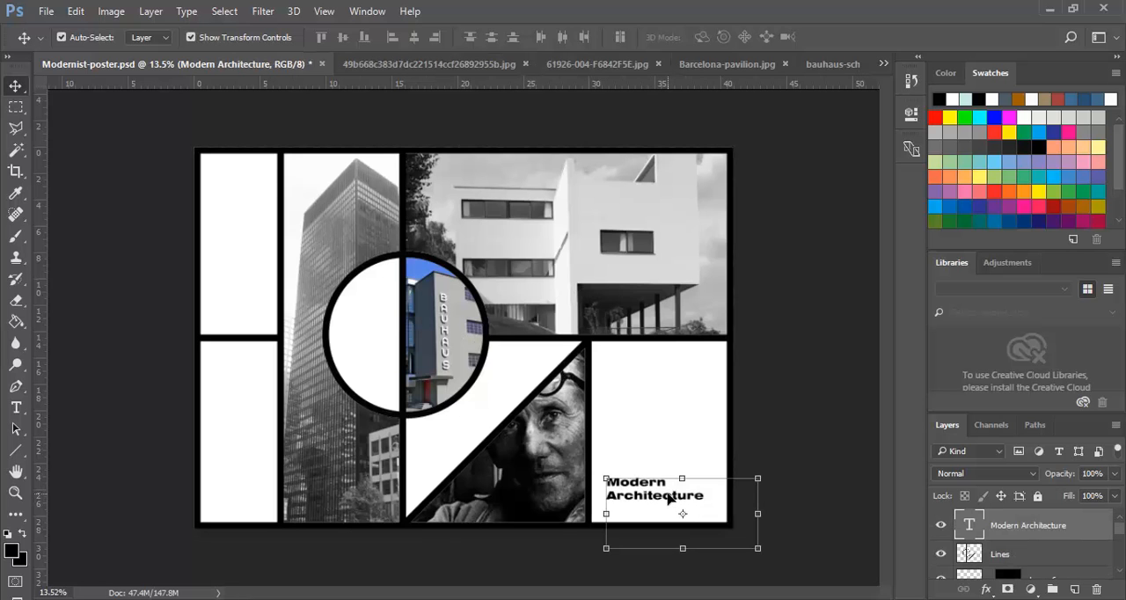
pyautogui.click(659, 496)
# - Right-align the "Modern Architecture" title and shrink its text box to fit the bottom-right corner of the frame
pyautogui.click(17, 408)
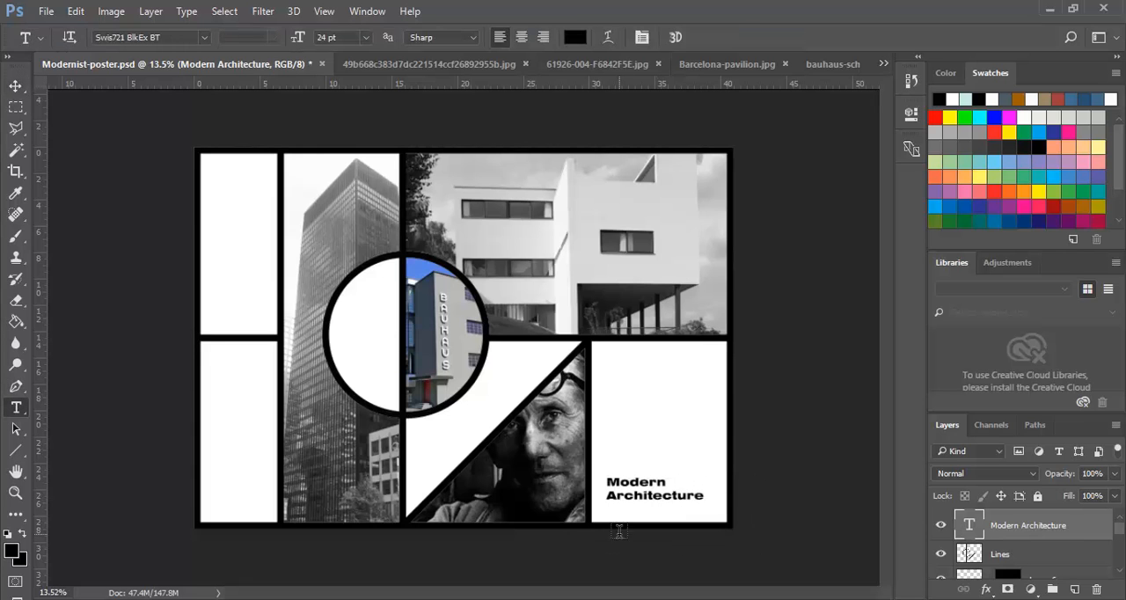
pyautogui.click(682, 496)
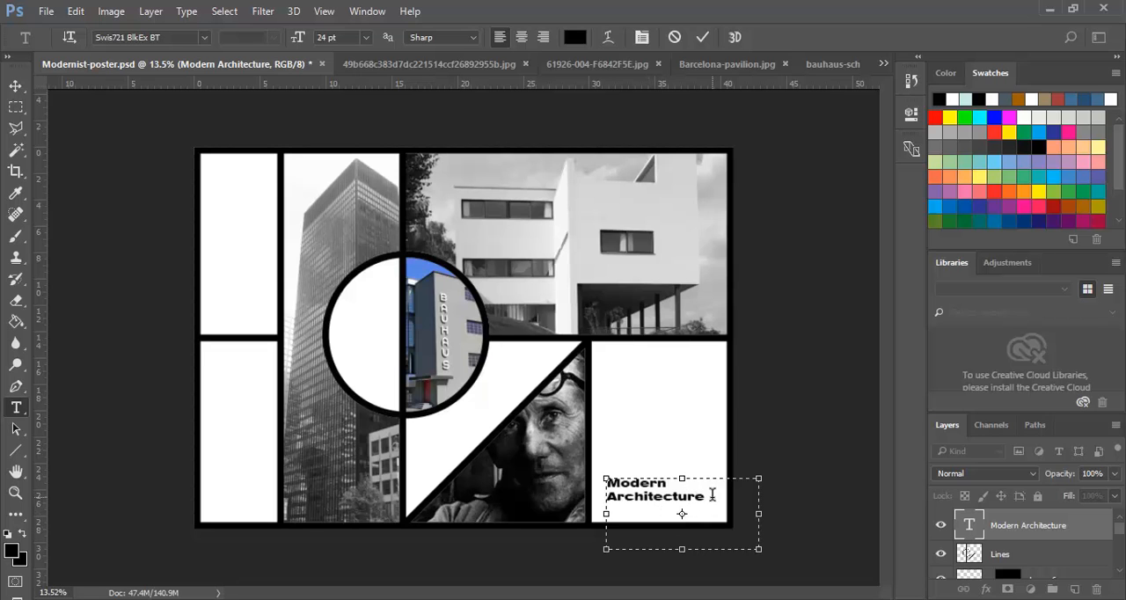
pyautogui.moveTo(711, 499); pyautogui.dragTo(581, 473)
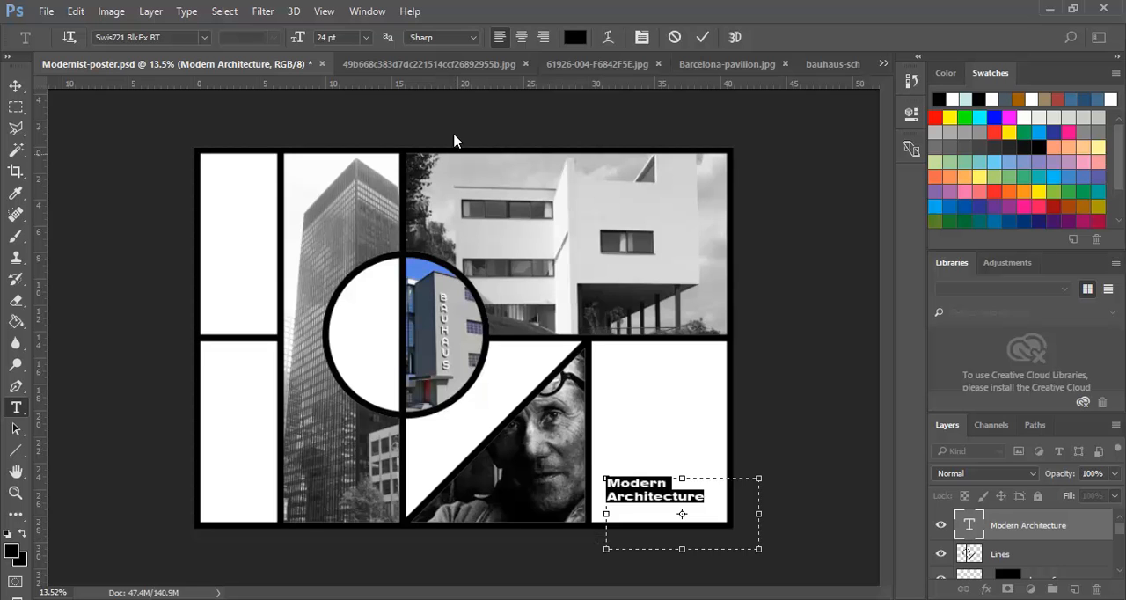
pyautogui.click(545, 37)
pyautogui.moveTo(758, 513); pyautogui.dragTo(721, 512)
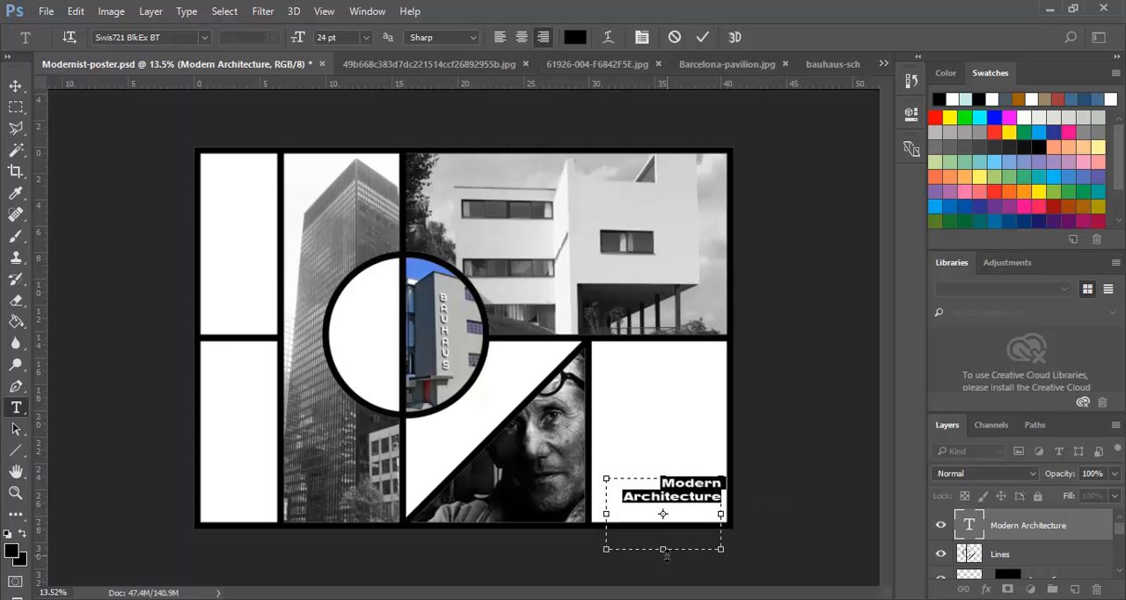
pyautogui.moveTo(664, 549); pyautogui.dragTo(663, 517)
pyautogui.moveTo(663, 478); pyautogui.dragTo(663, 482)
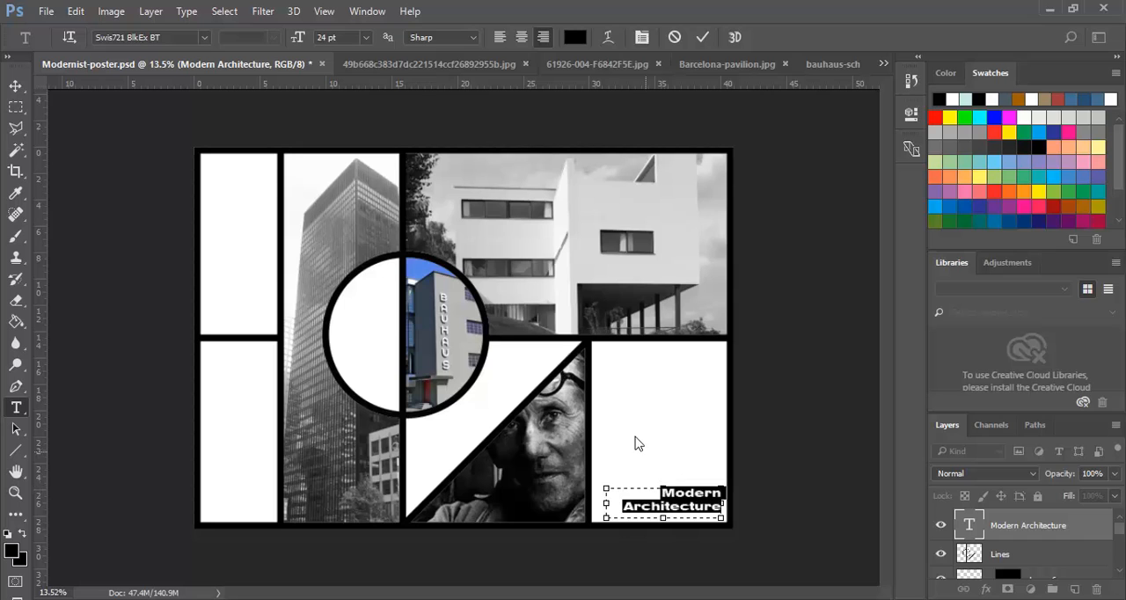
pyautogui.click(16, 86)
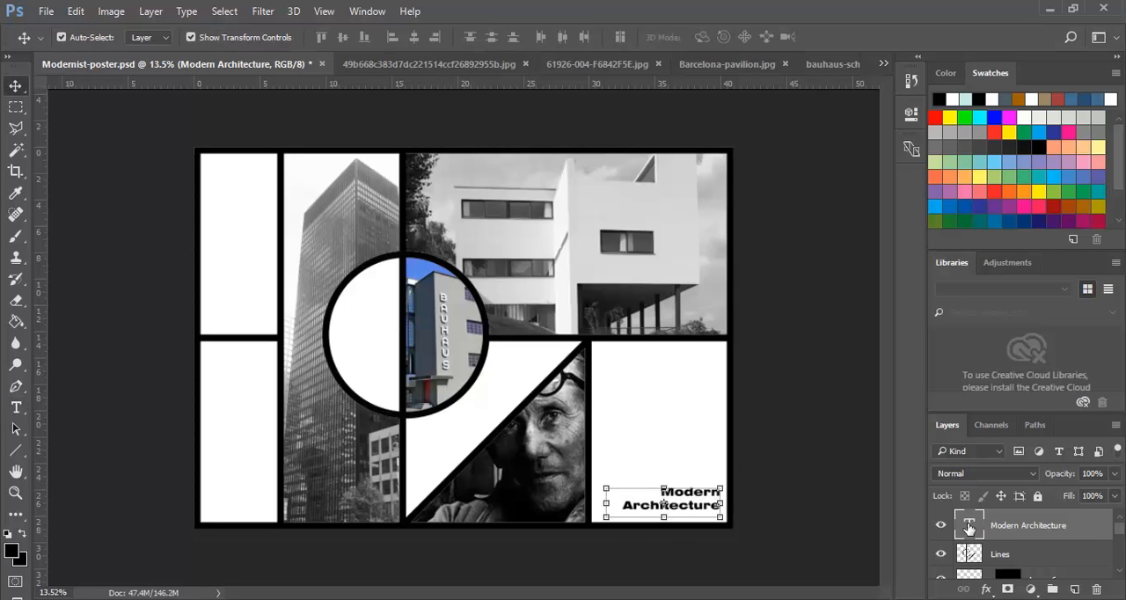
# - Hide and show the title, Lines and portrait layers in turn to check what each one contains
pyautogui.click(941, 527)
pyautogui.click(941, 526)
pyautogui.click(941, 554)
pyautogui.click(940, 556)
pyautogui.click(940, 577)
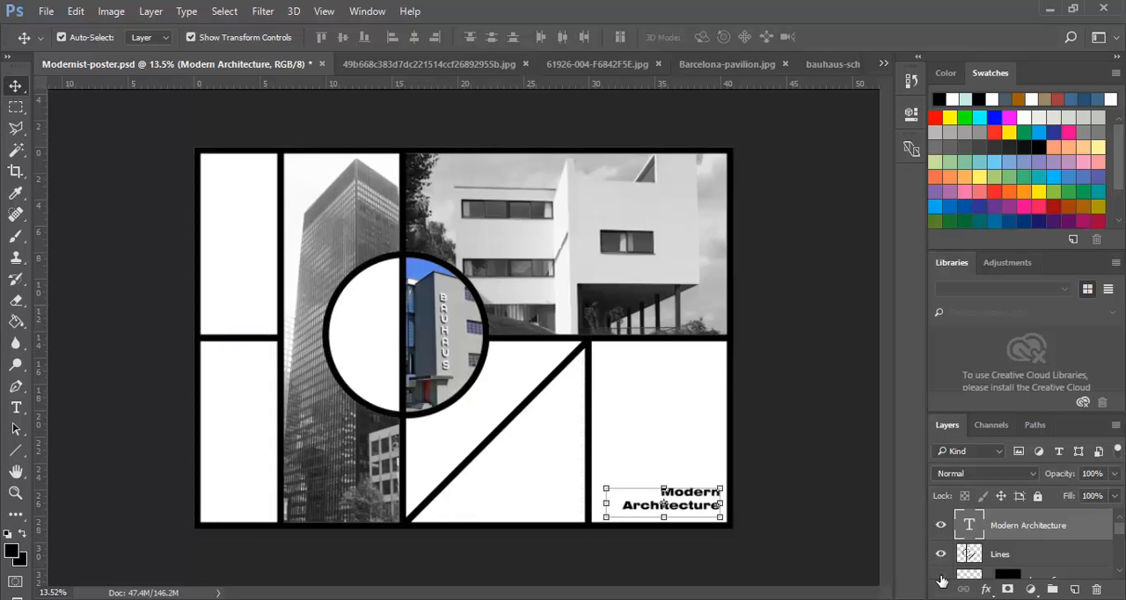
pyautogui.click(941, 579)
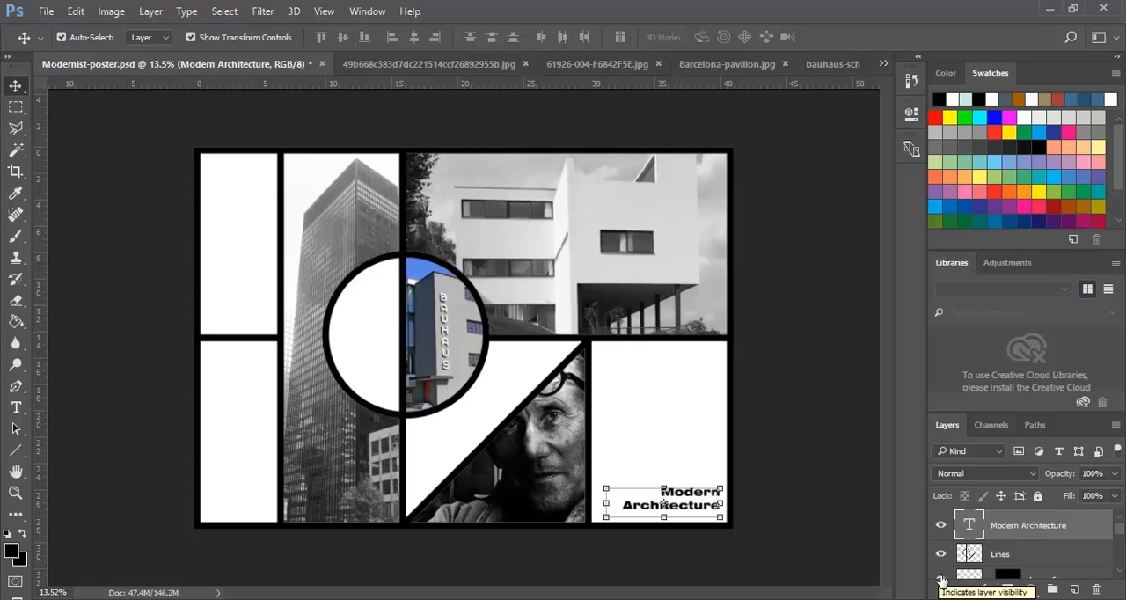
# - Select the poster's white background layer and save Modernist-poster.psd
pyautogui.click(662, 395)
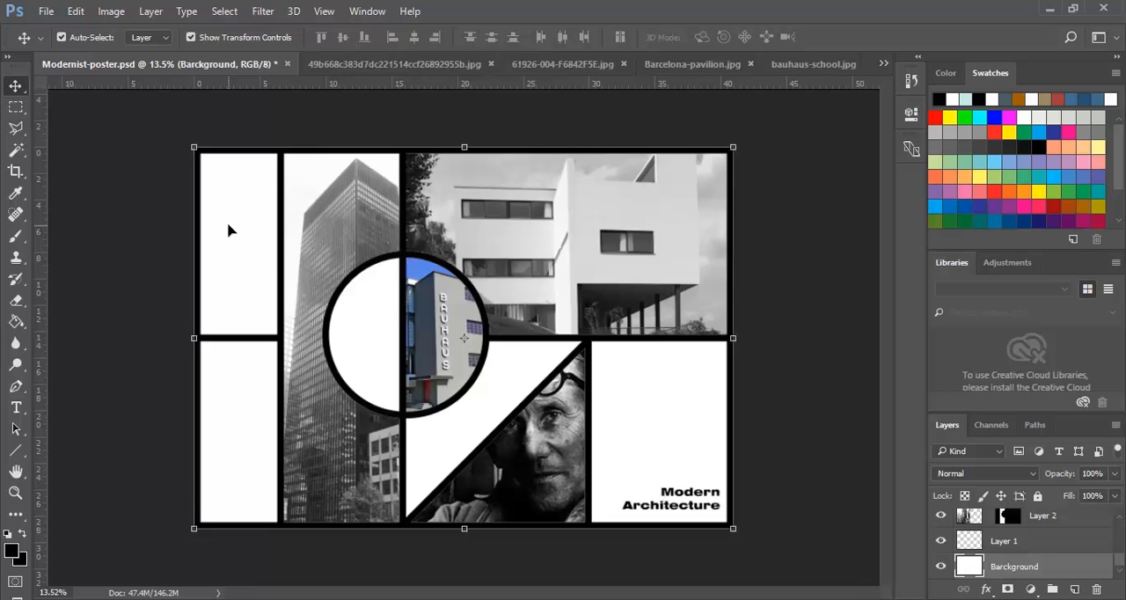
pyautogui.click(44, 12)
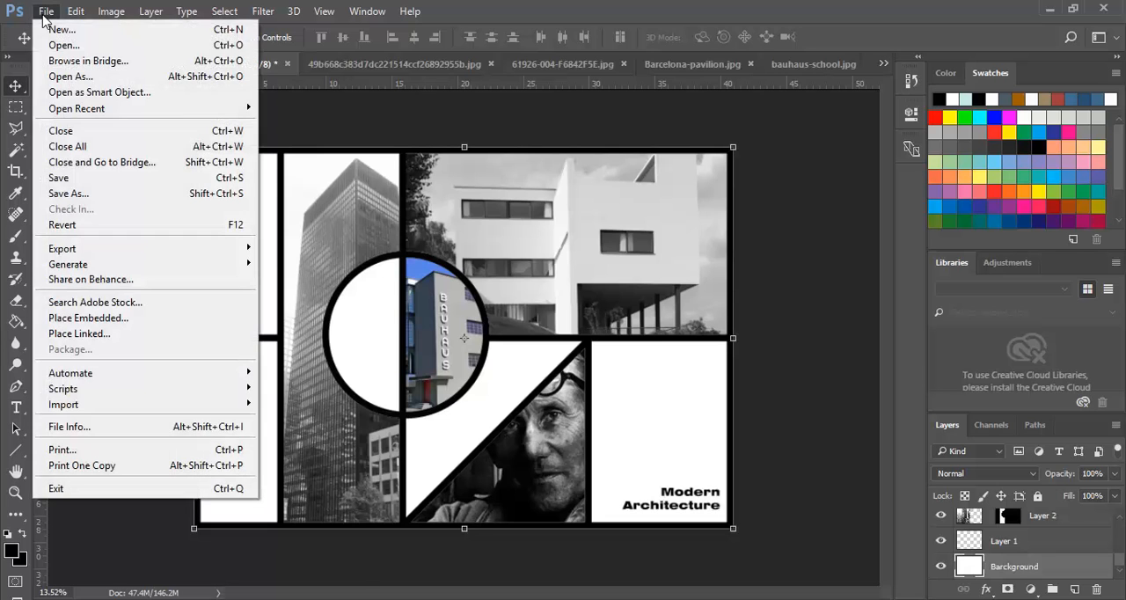
pyautogui.click(60, 179)
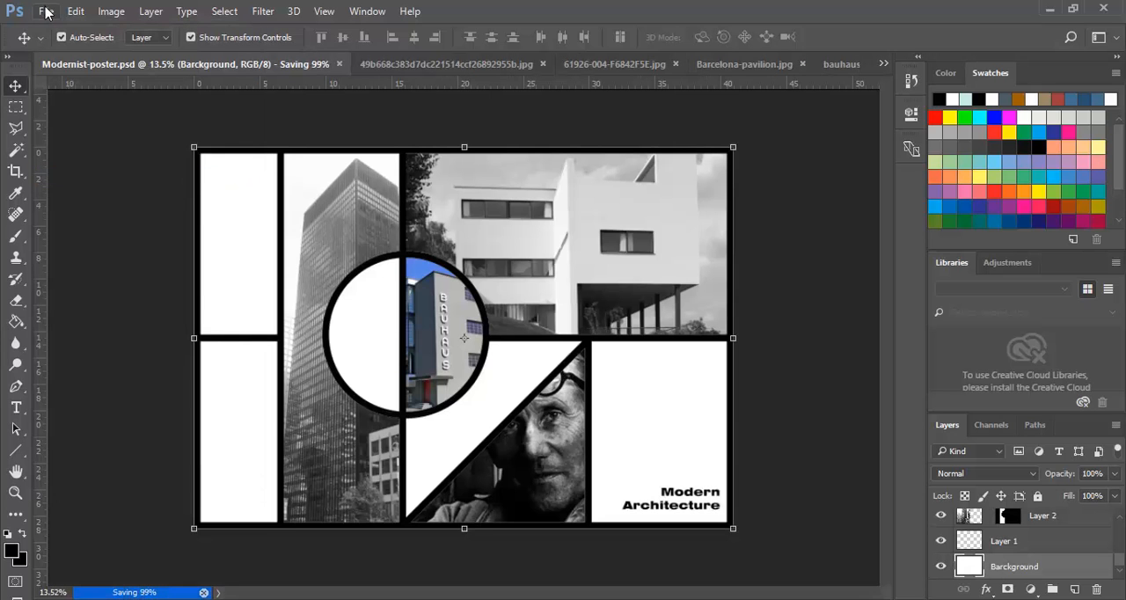